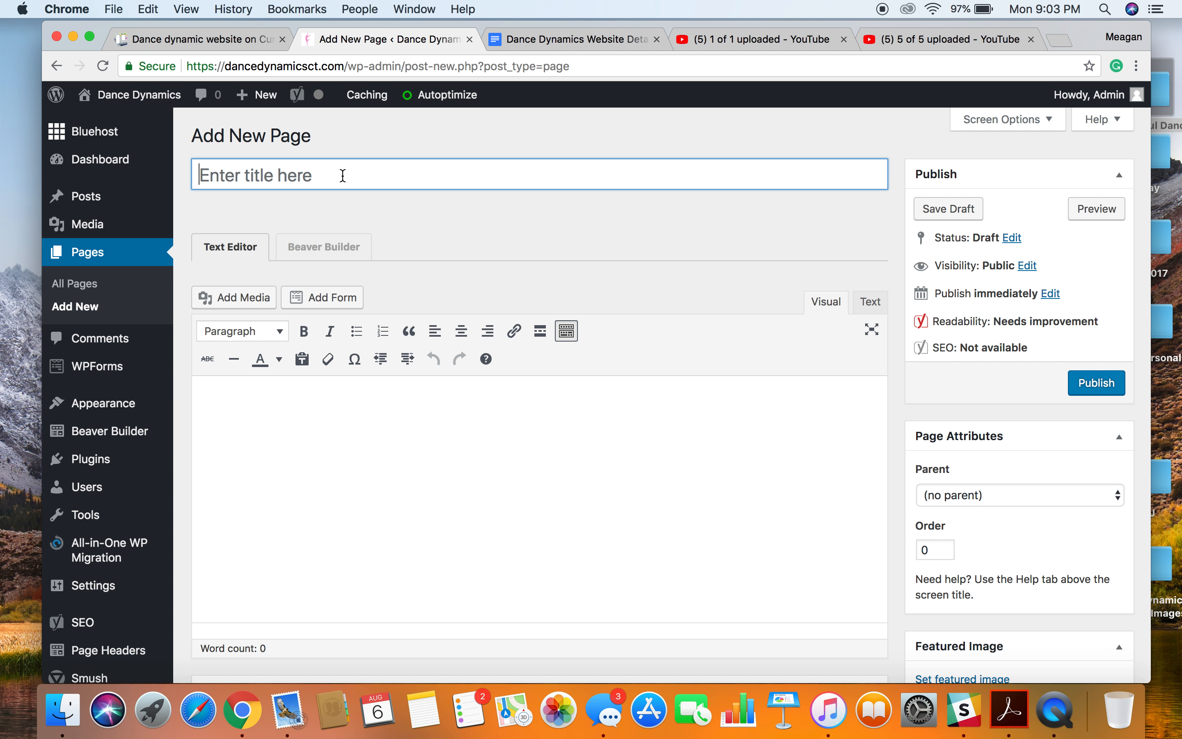
Title the new page "Summer Classes" and disable its Content Title element in the layout settings.
type("Summer Classes")
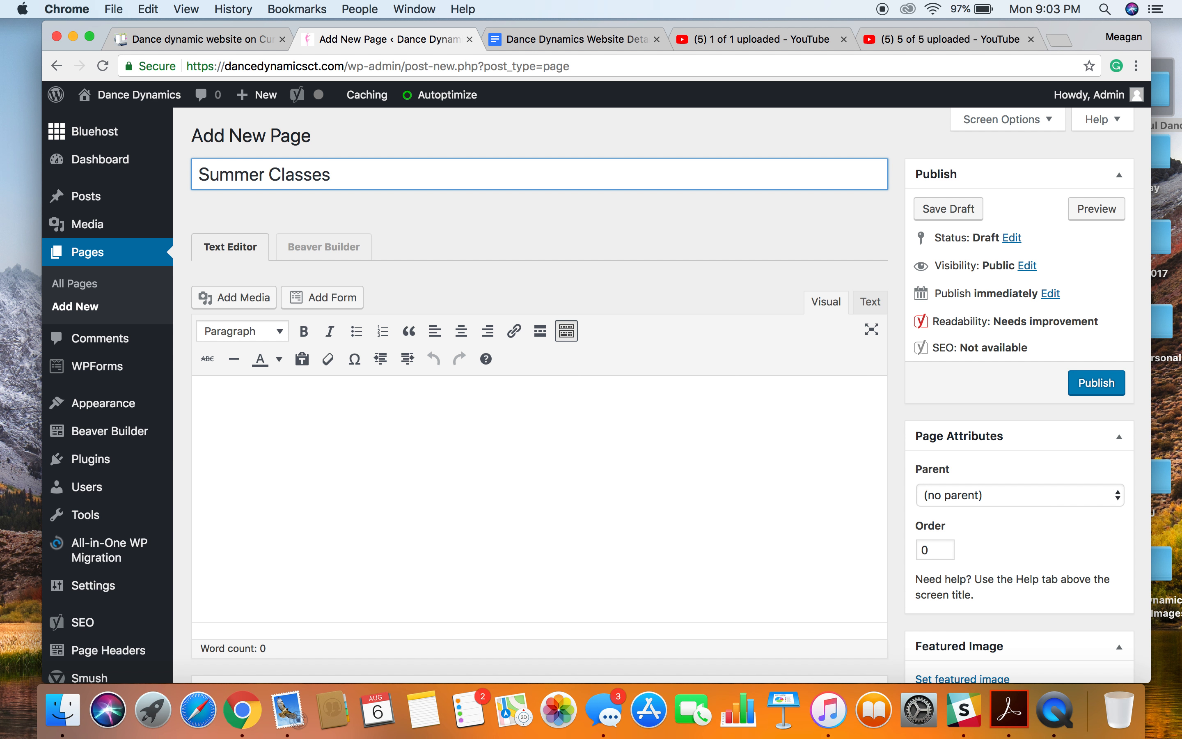
scroll(537, 391, "down", 15)
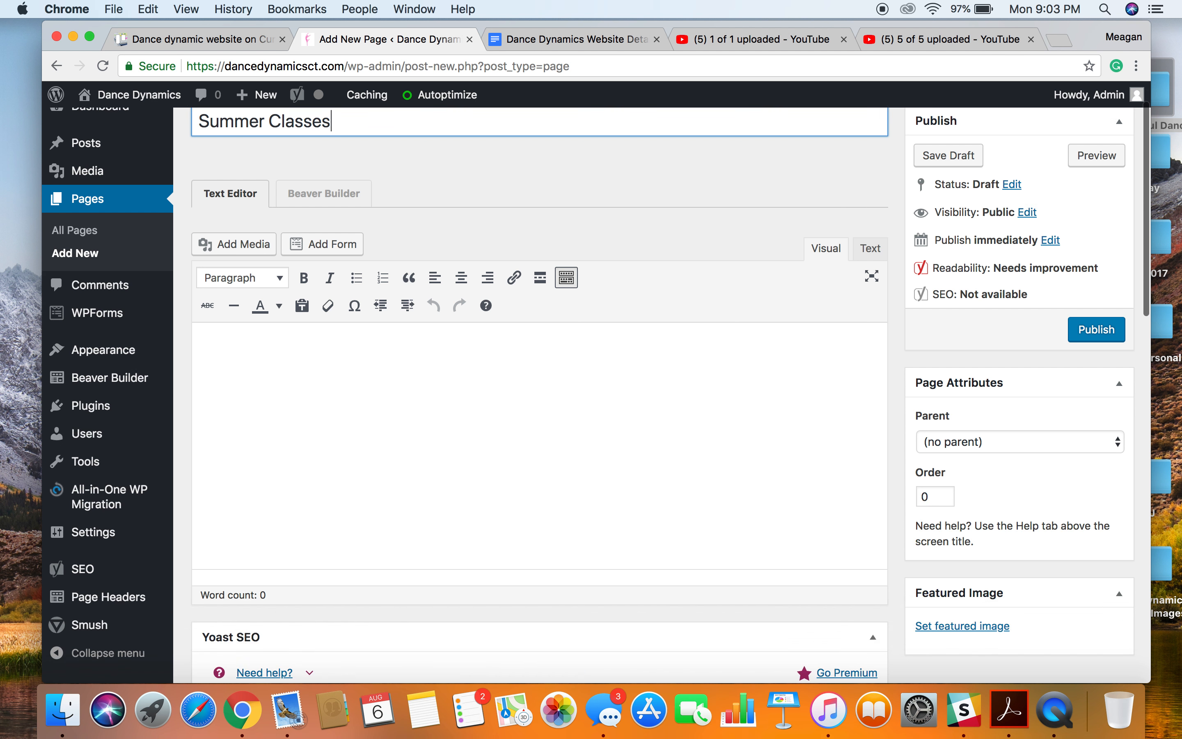
scroll(293, 488, "down", 4)
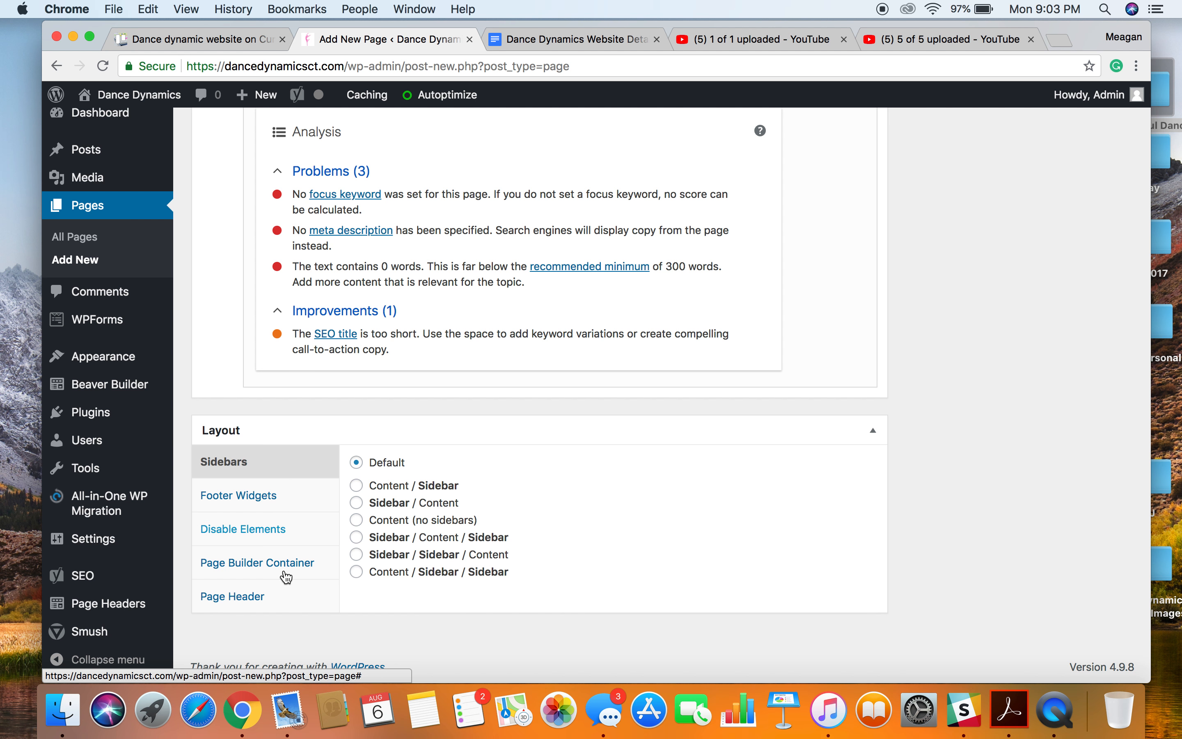
left_click(305, 495)
left_click(315, 541)
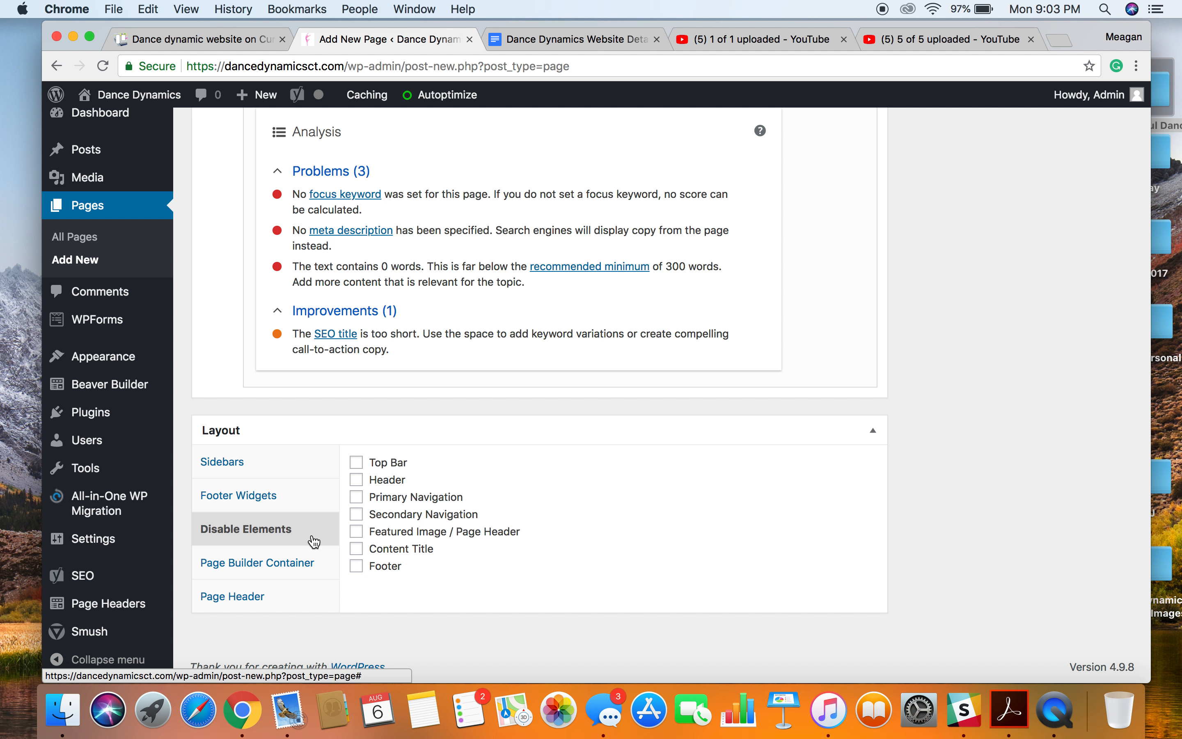
left_click(357, 550)
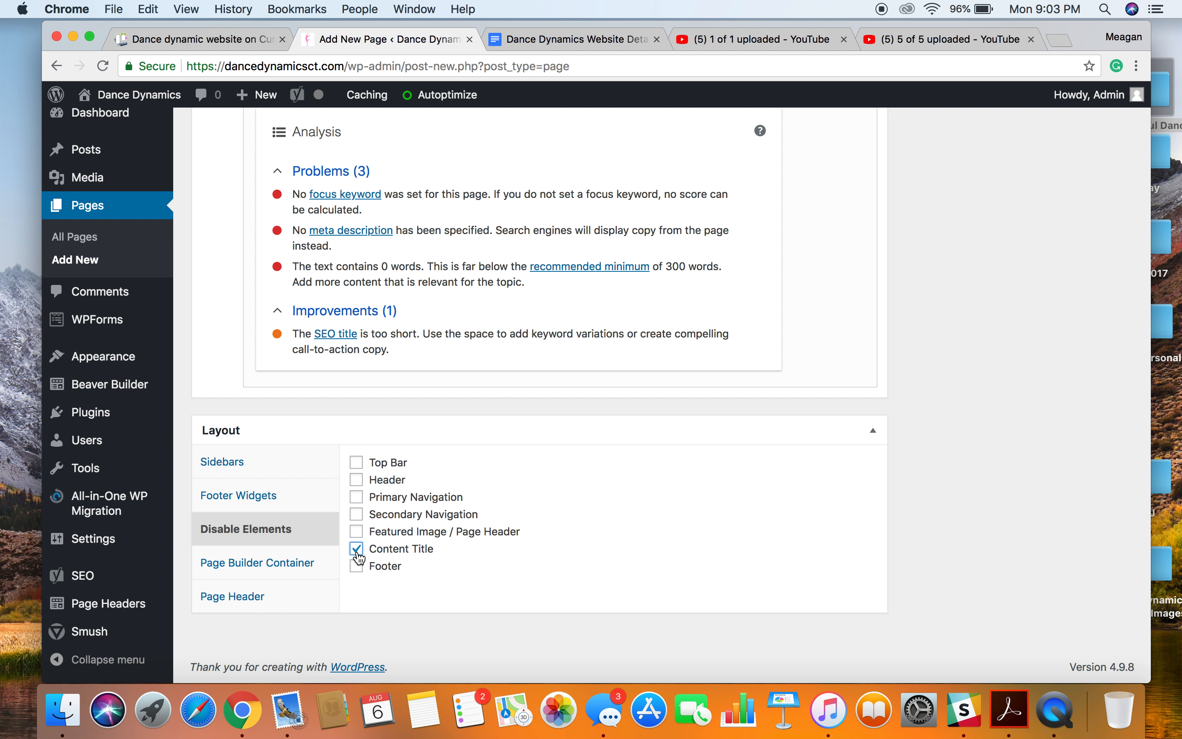
Set the page builder container to Full Width and publish the page.
left_click(310, 573)
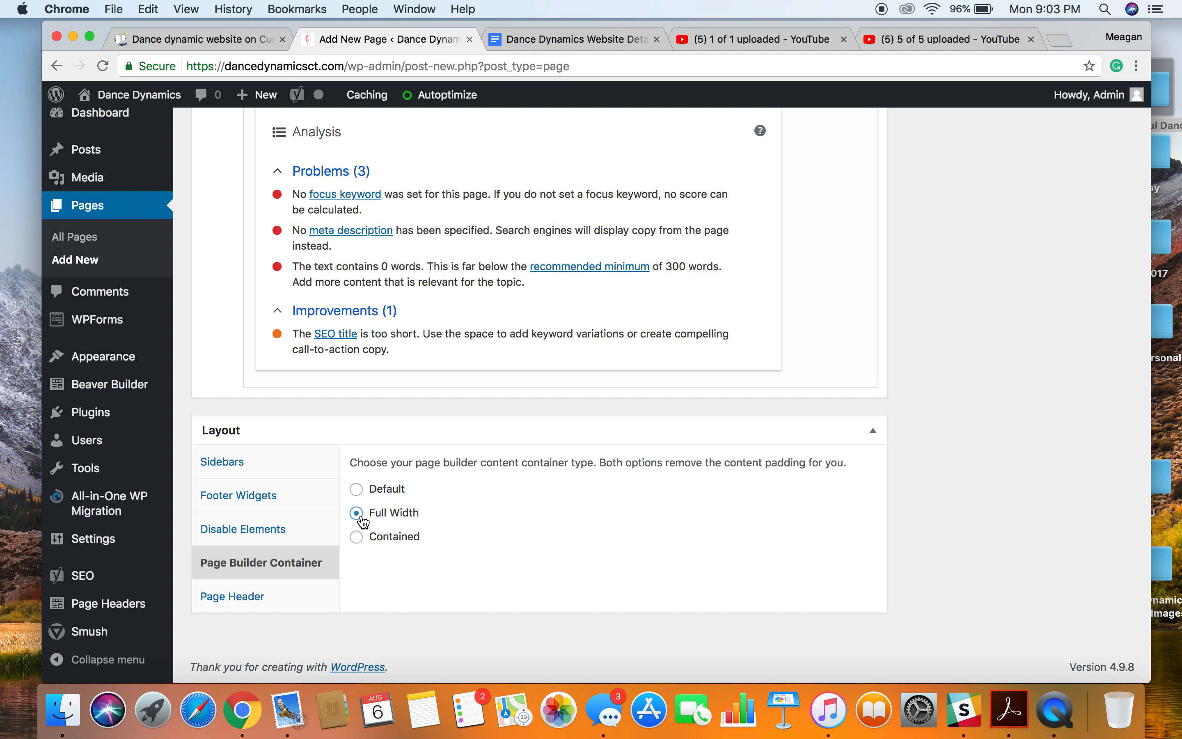
scroll(883, 454, "up", 10)
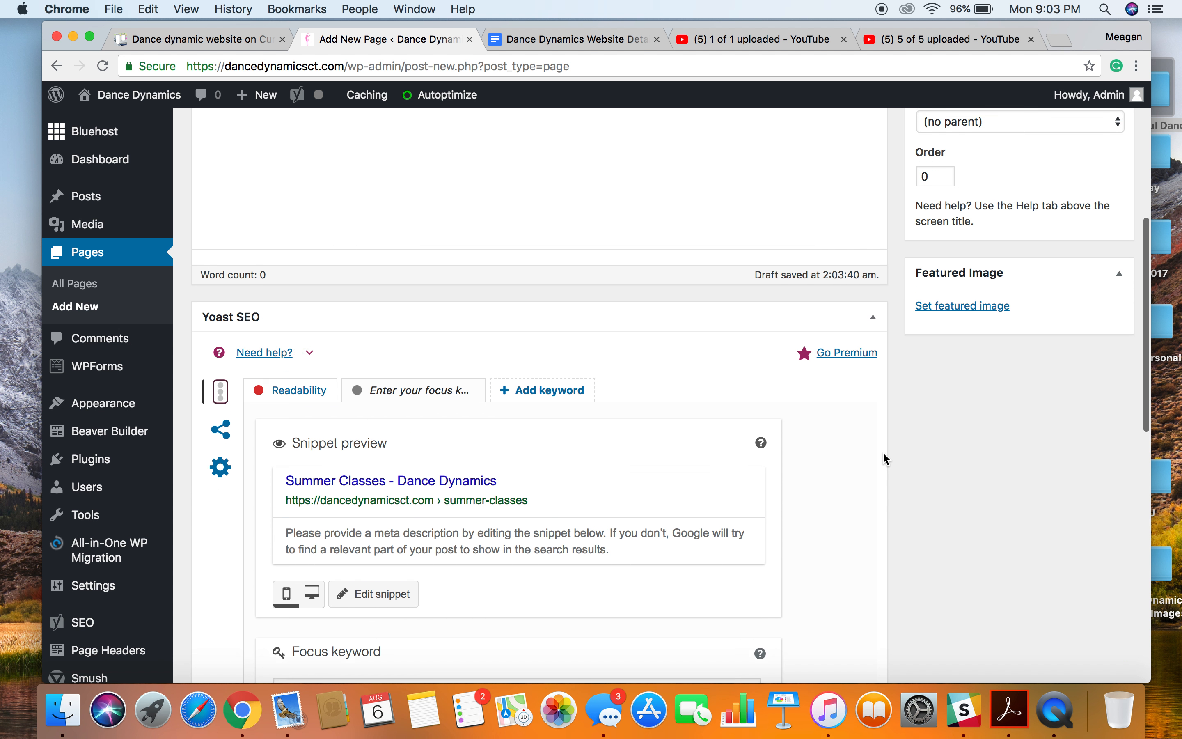
scroll(886, 460, "up", 8)
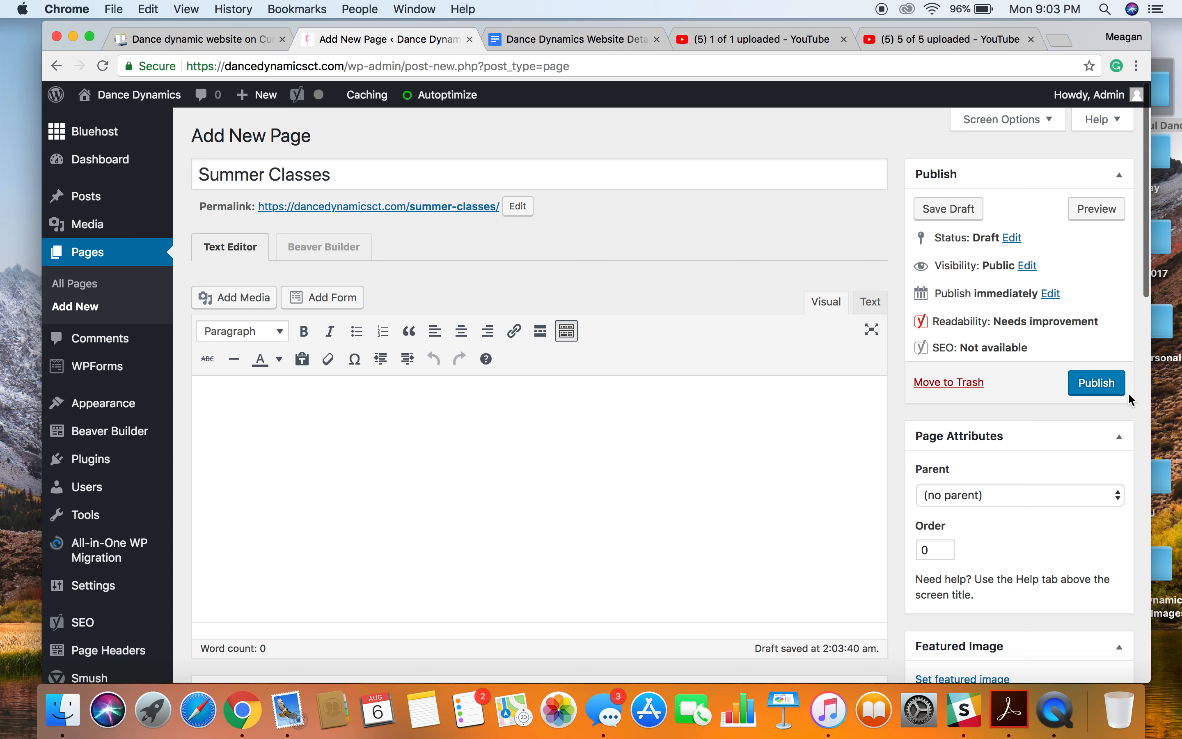
left_click(1109, 383)
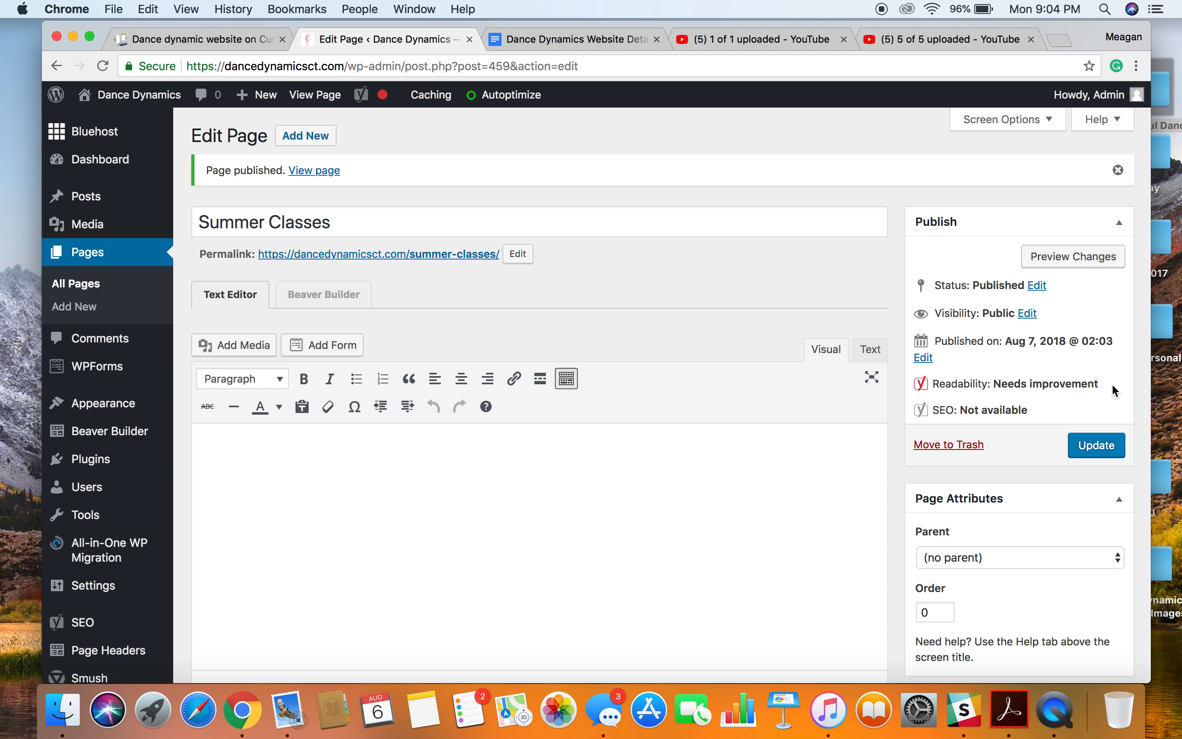
Open the page in Beaver Builder and add a Heading module reading "Summer Classes" to the empty layout.
left_click(324, 295)
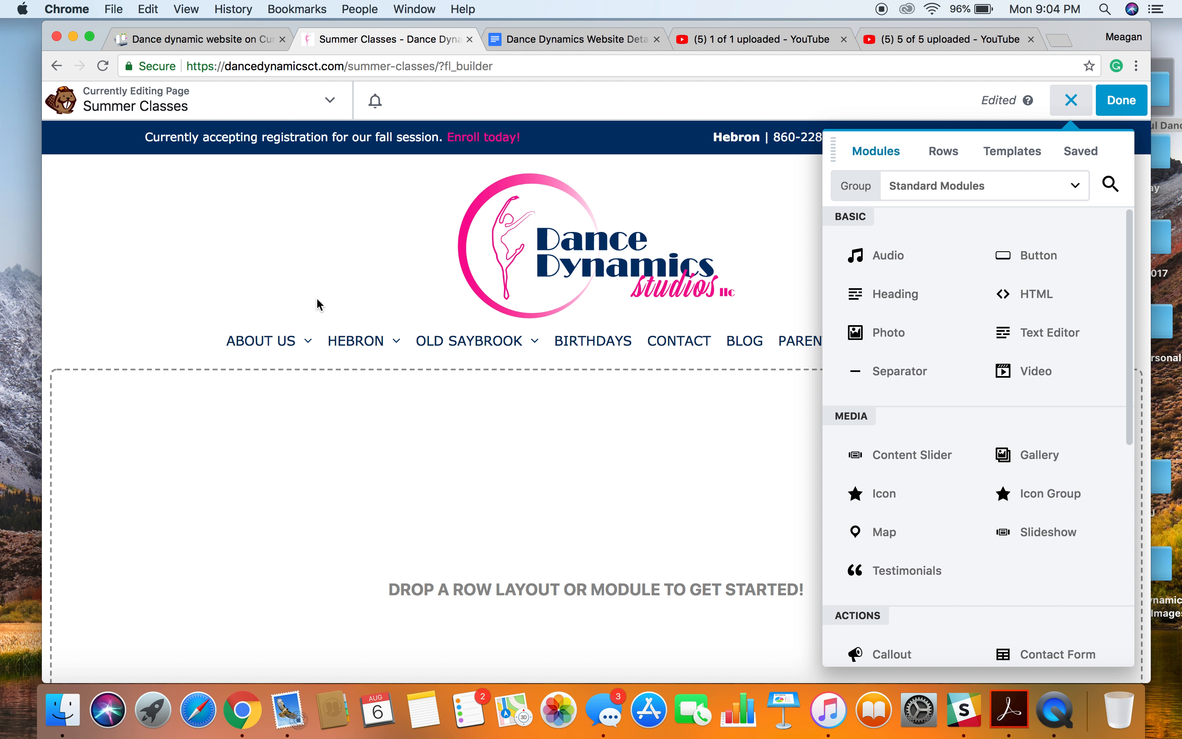
scroll(316, 297, "down", 4)
scroll(316, 297, "up", 5)
left_click_drag(897, 298, 634, 410)
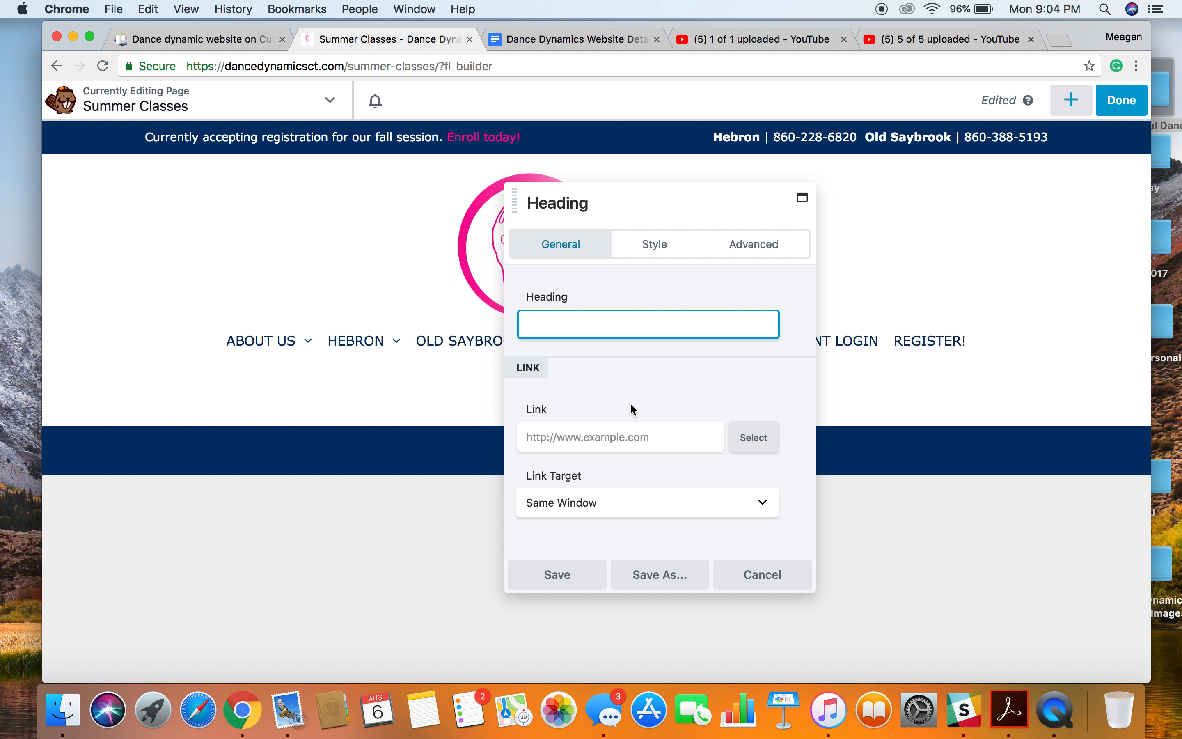
type("Summer Classes")
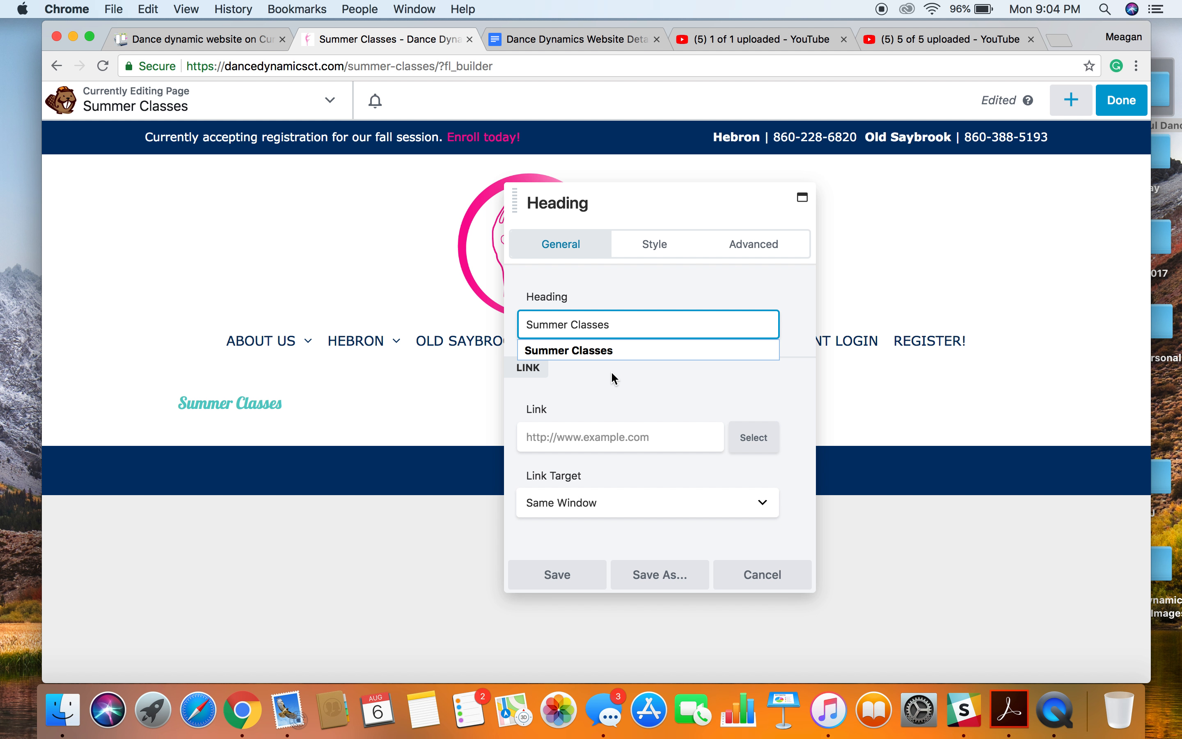
left_click(606, 358)
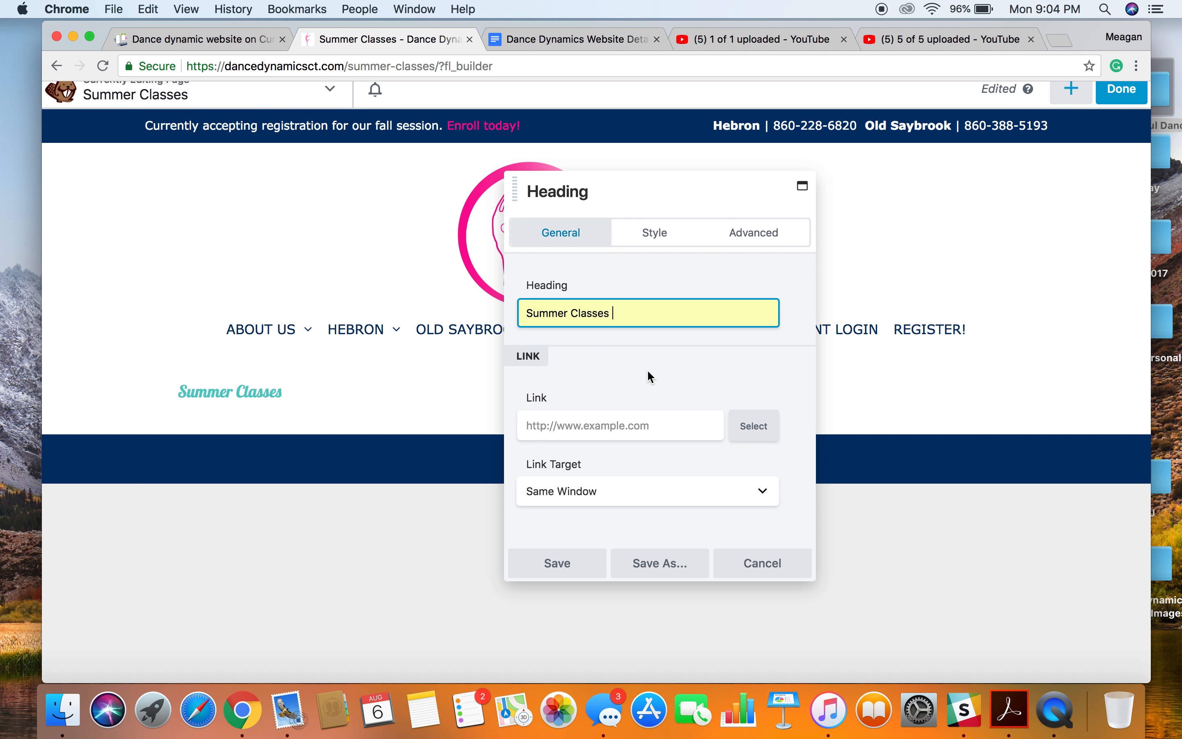
Set the heading's text color to the navy preset #00326b.
left_click(657, 247)
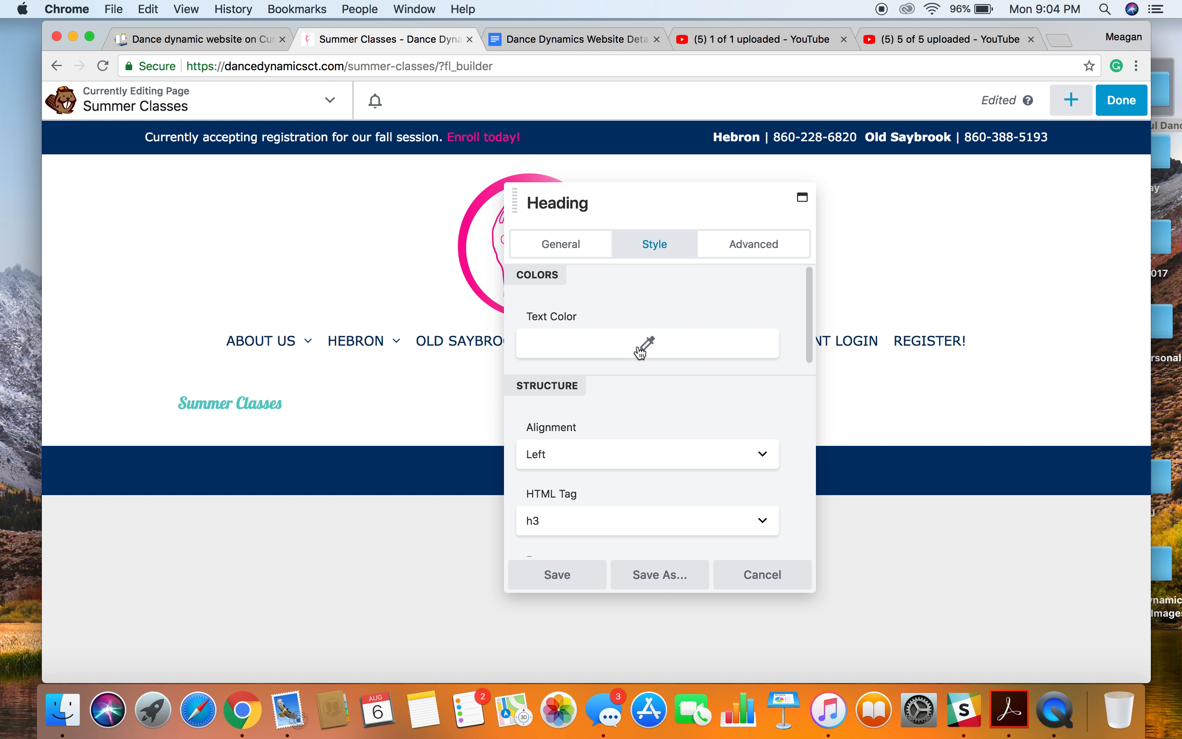
left_click(642, 348)
left_click(596, 592)
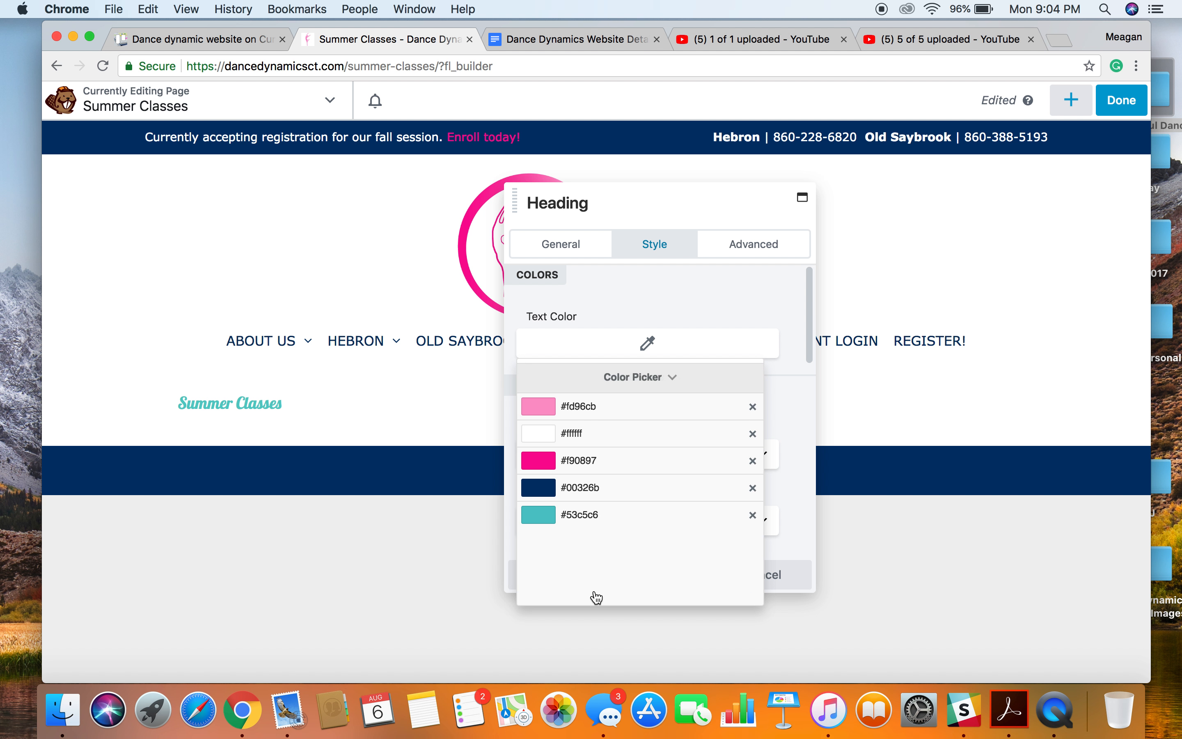
left_click(548, 485)
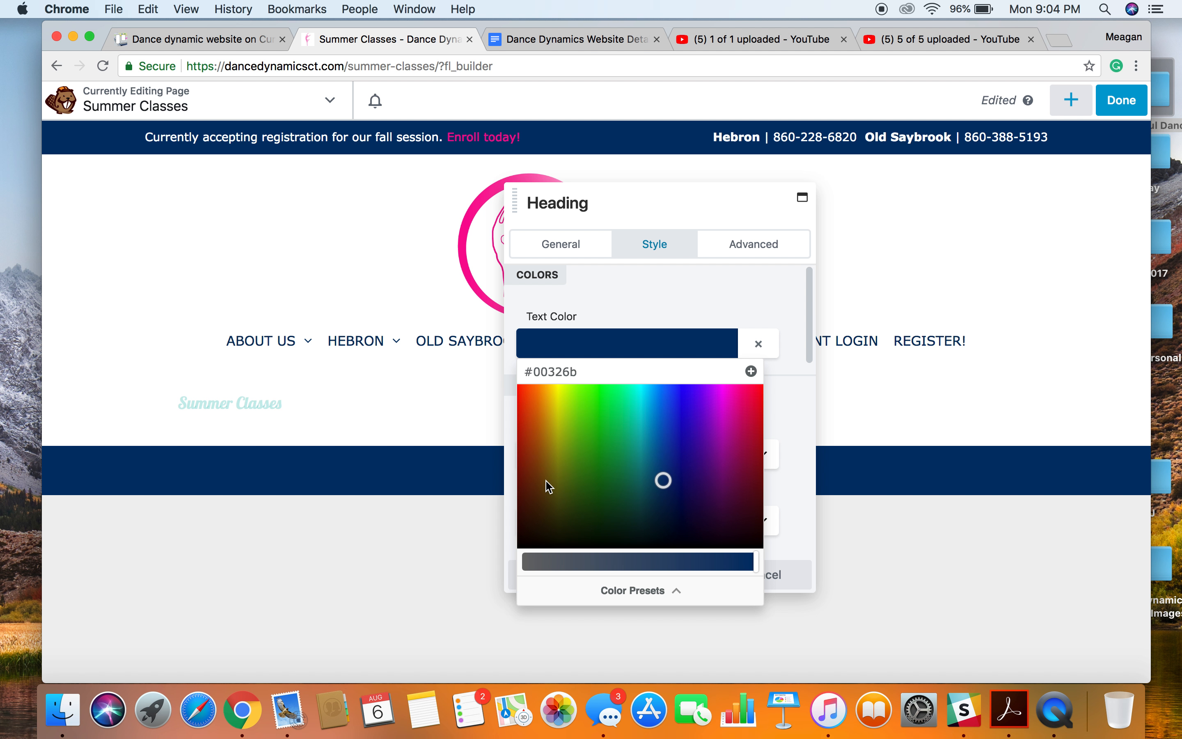
left_click(580, 590)
left_click(712, 288)
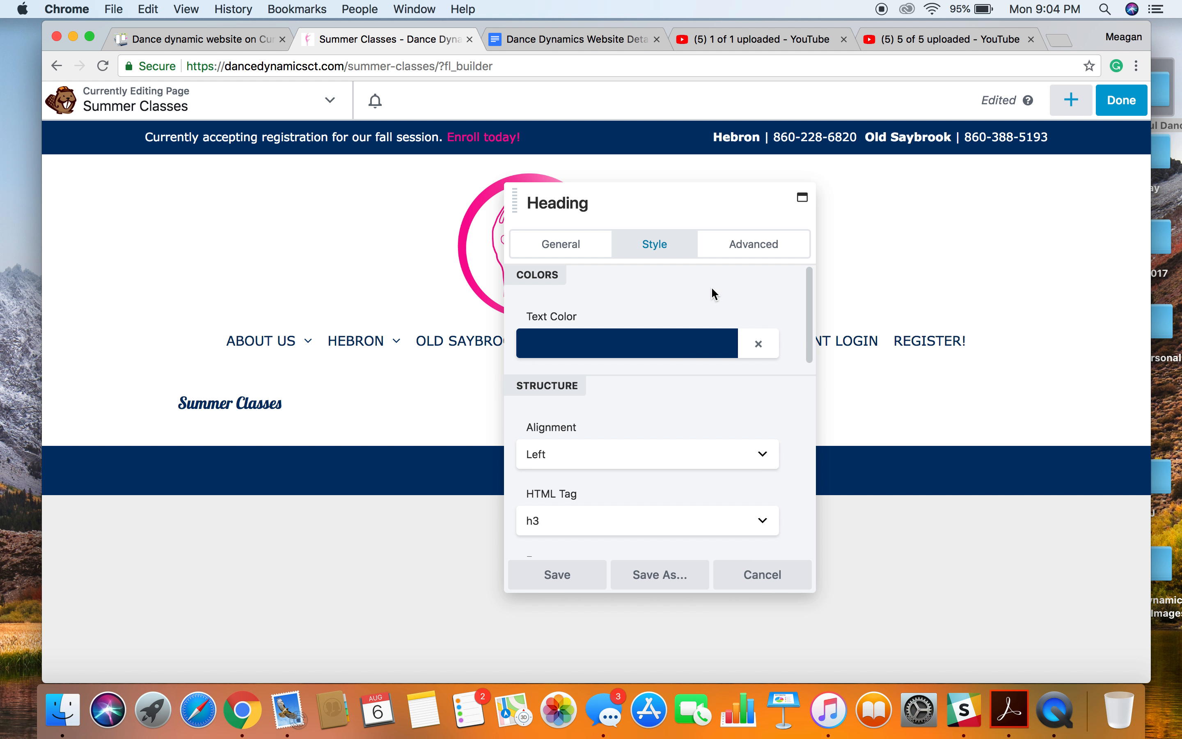
Set the heading's HTML tag to h1 and save the module.
left_click(631, 519)
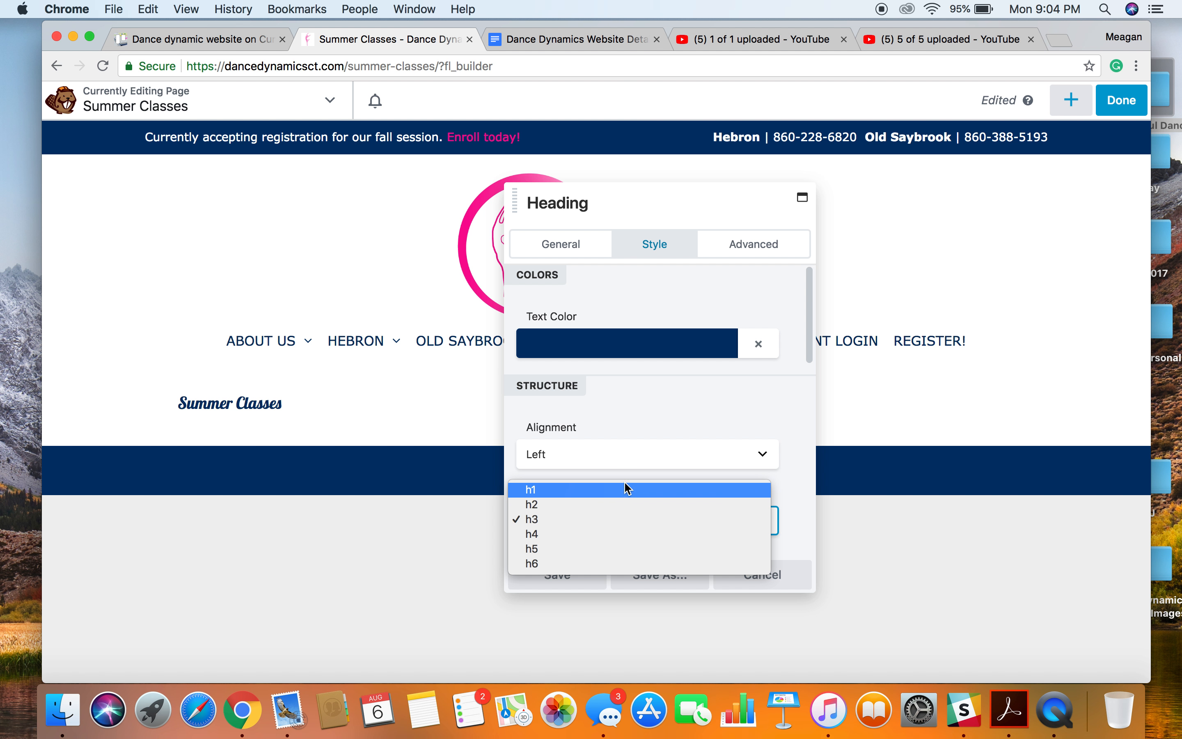
left_click(617, 495)
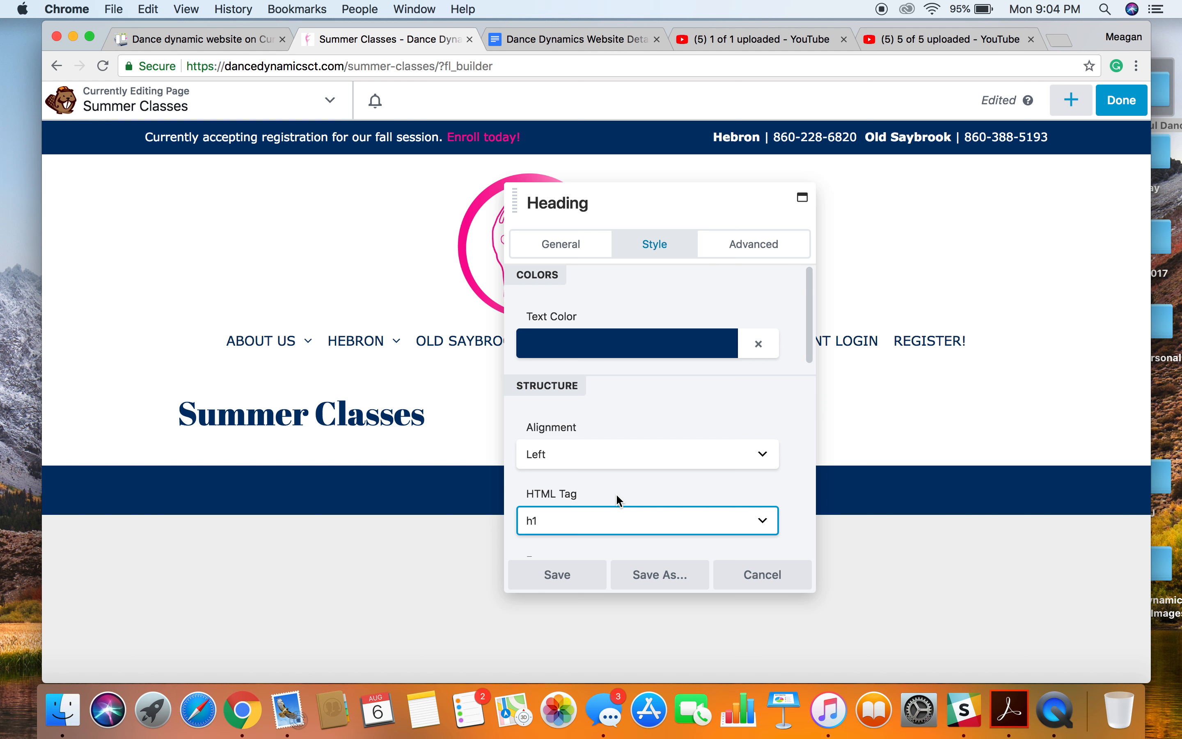
scroll(619, 499, "down", 3)
scroll(611, 505, "down", 3)
scroll(610, 505, "up", 3)
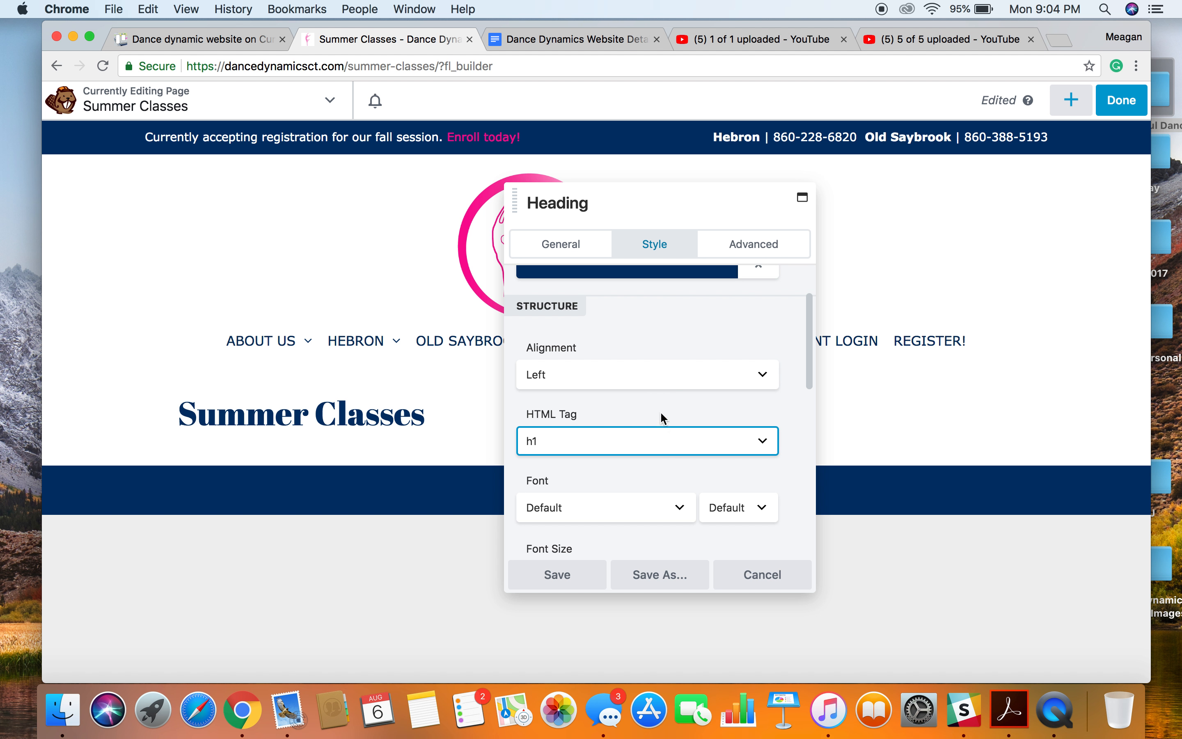
scroll(661, 414, "down", 10)
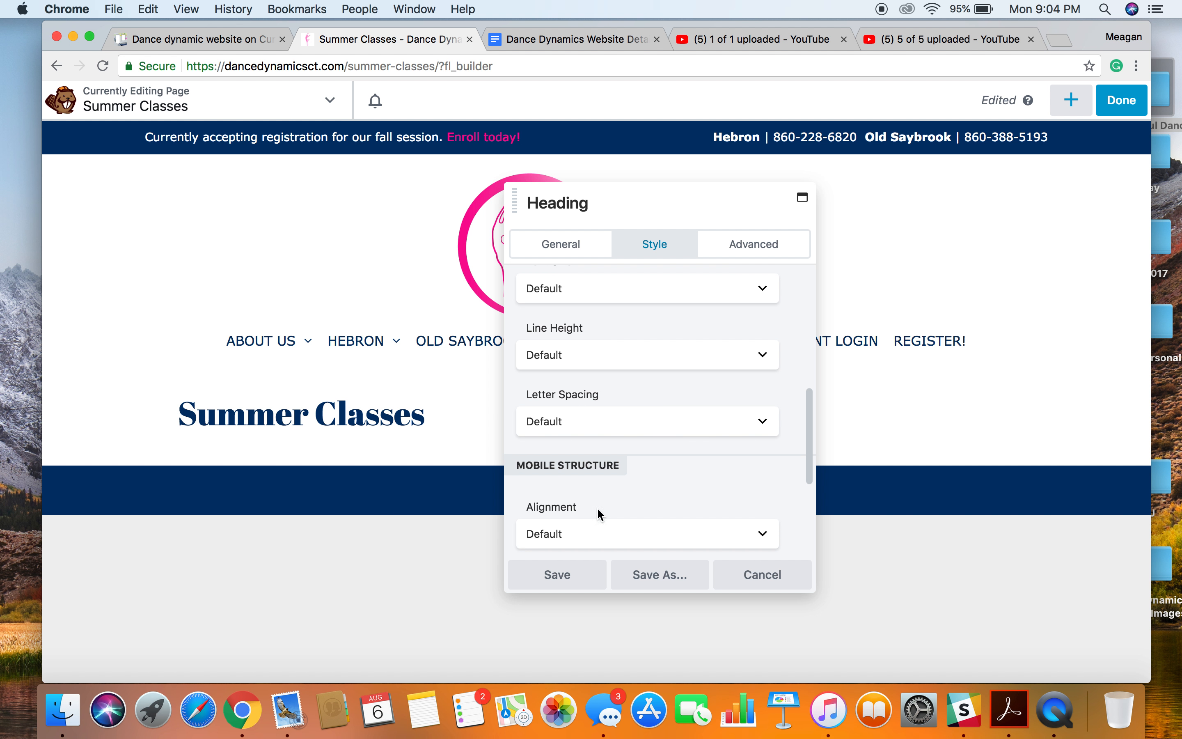
left_click(558, 578)
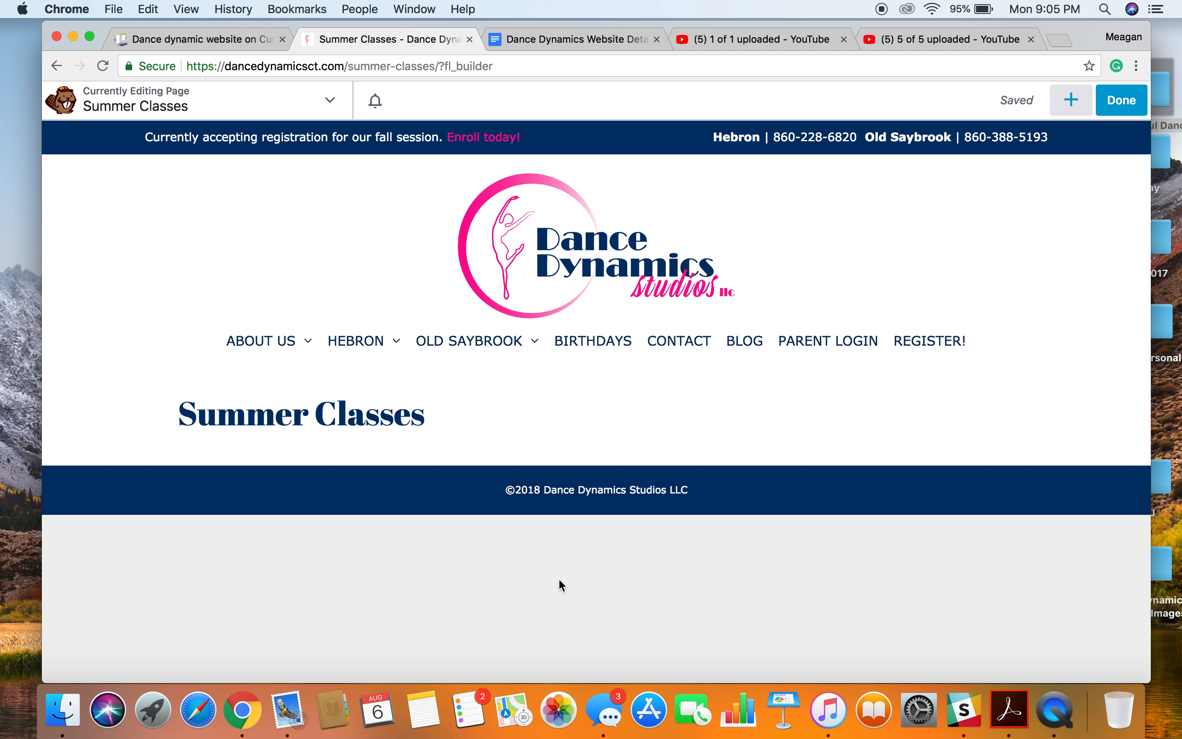
Add a Photo module below the heading using the media library picture of three young dancers in front of a wooden wall.
left_click(1086, 109)
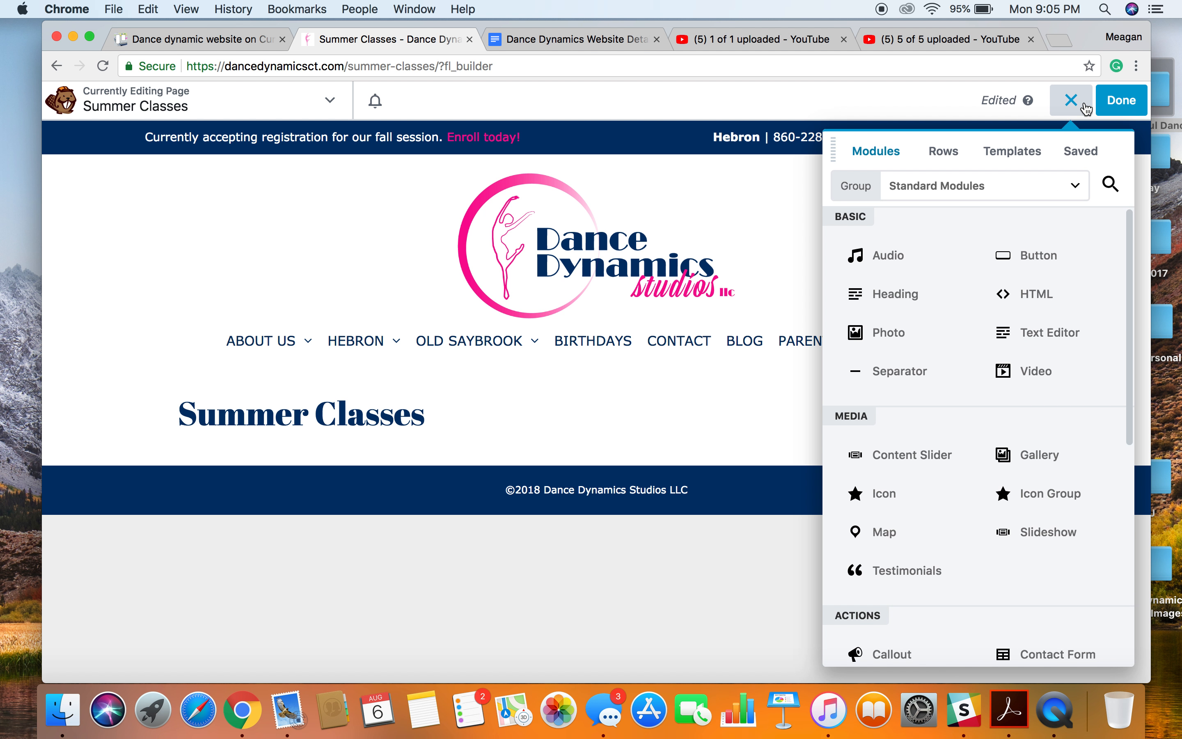
left_click_drag(907, 344, 529, 503)
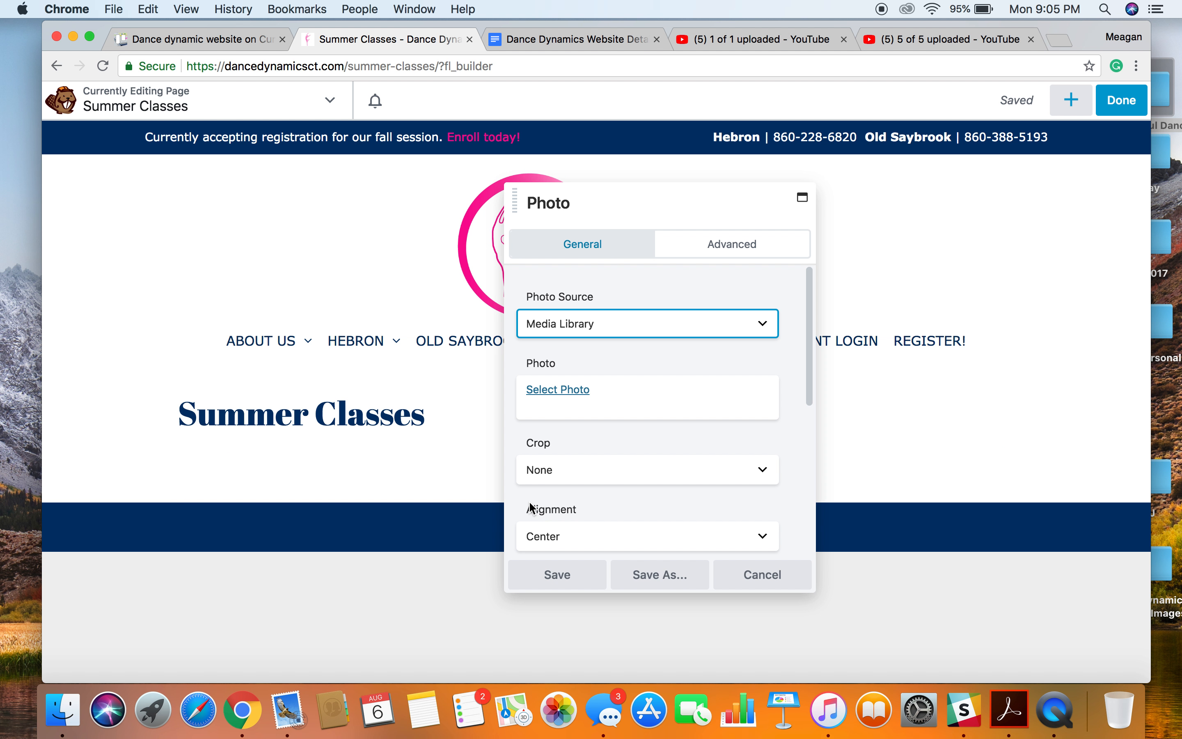
left_click(552, 390)
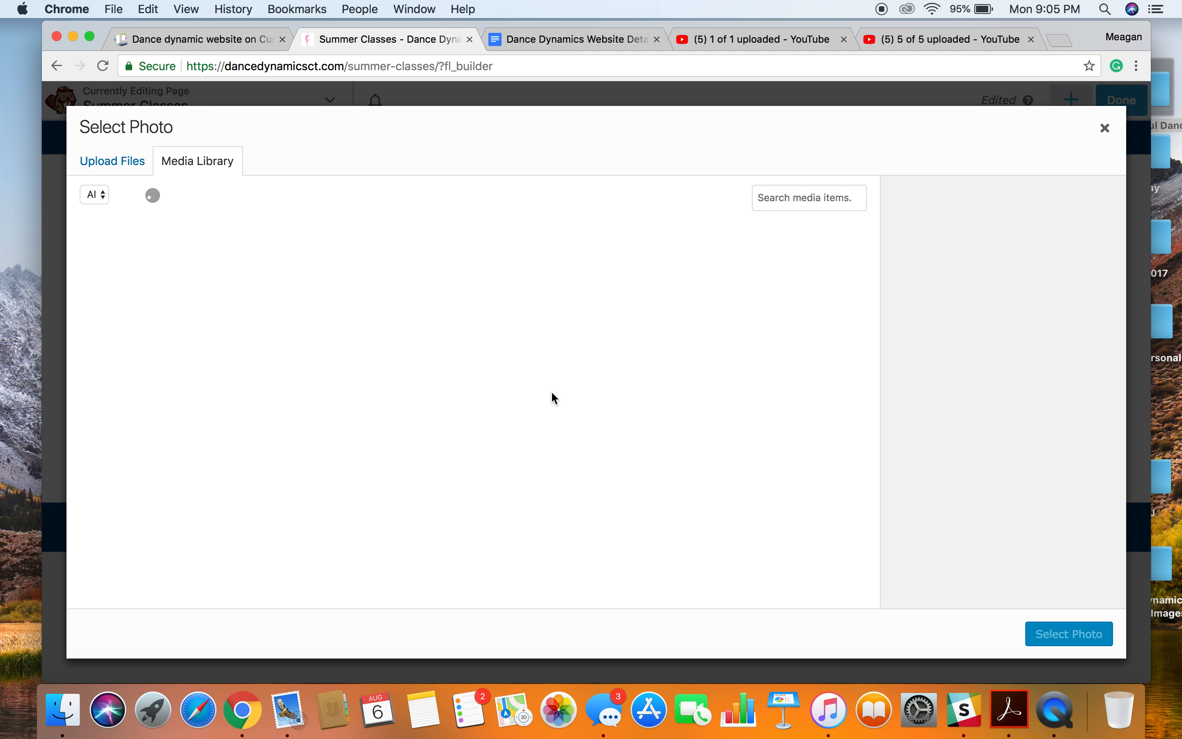
left_click(128, 167)
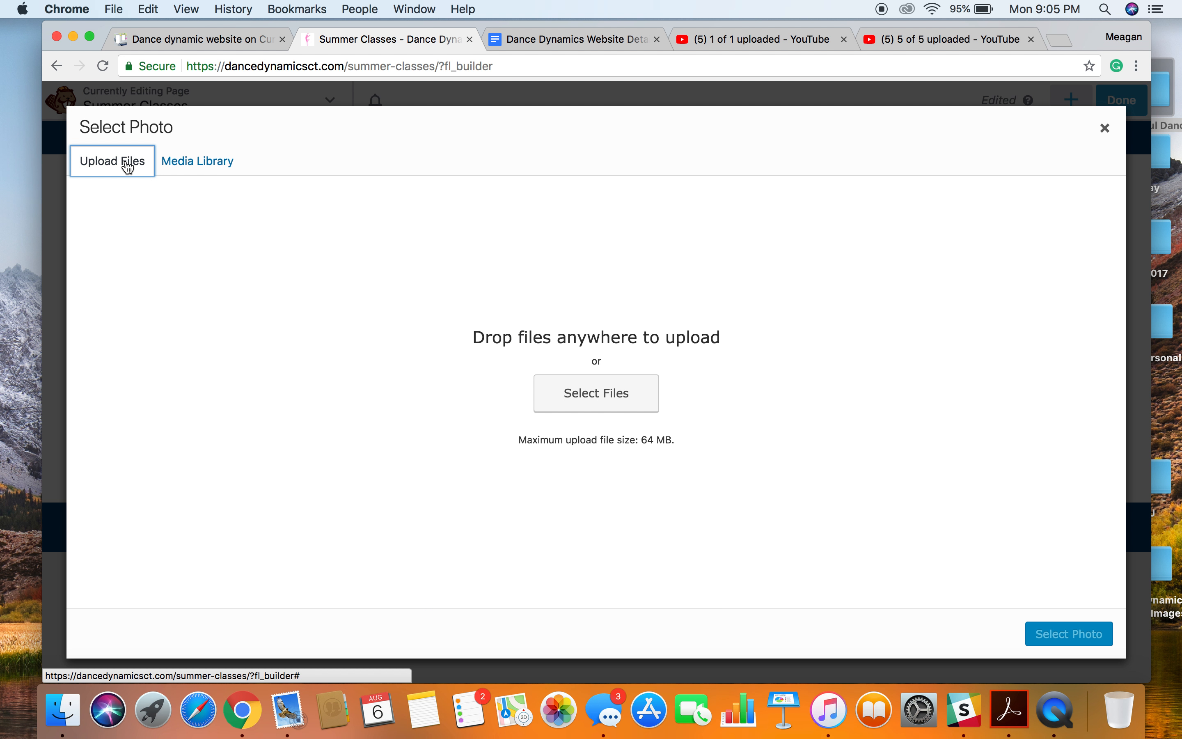
left_click(176, 160)
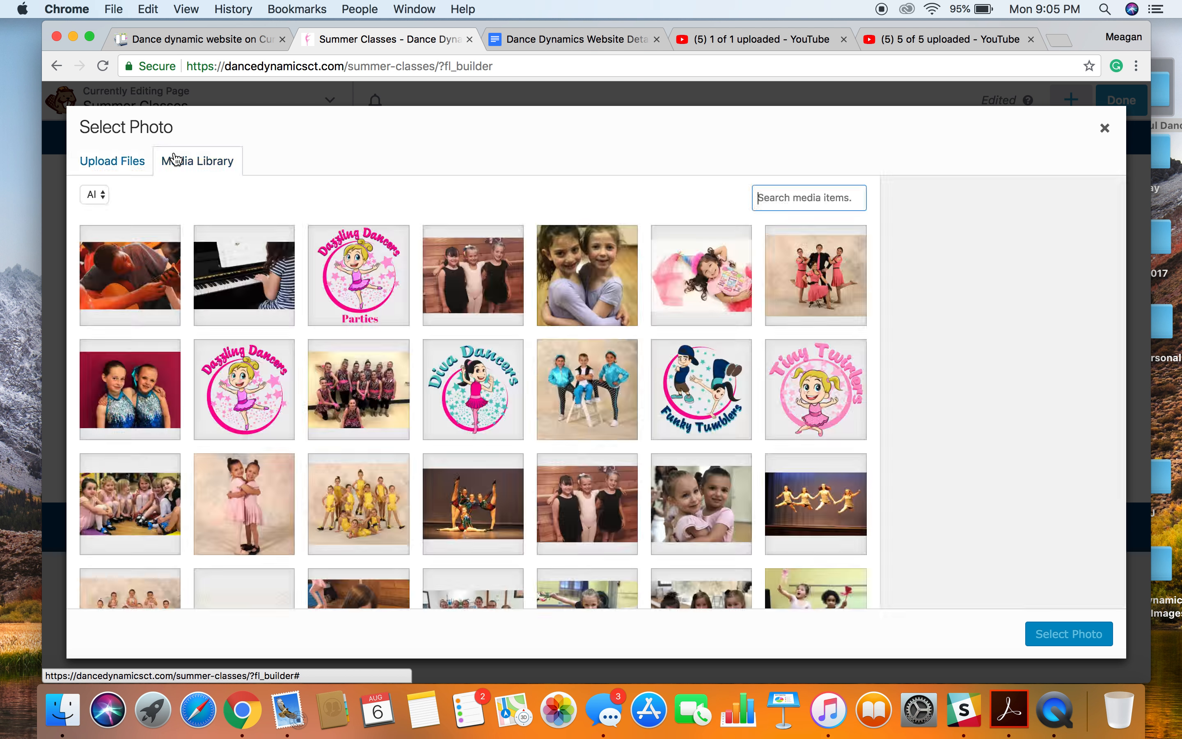
left_click(491, 313)
left_click(1080, 636)
Keep the photo at Full Size - 411 x 308 and save the module.
left_click(737, 410)
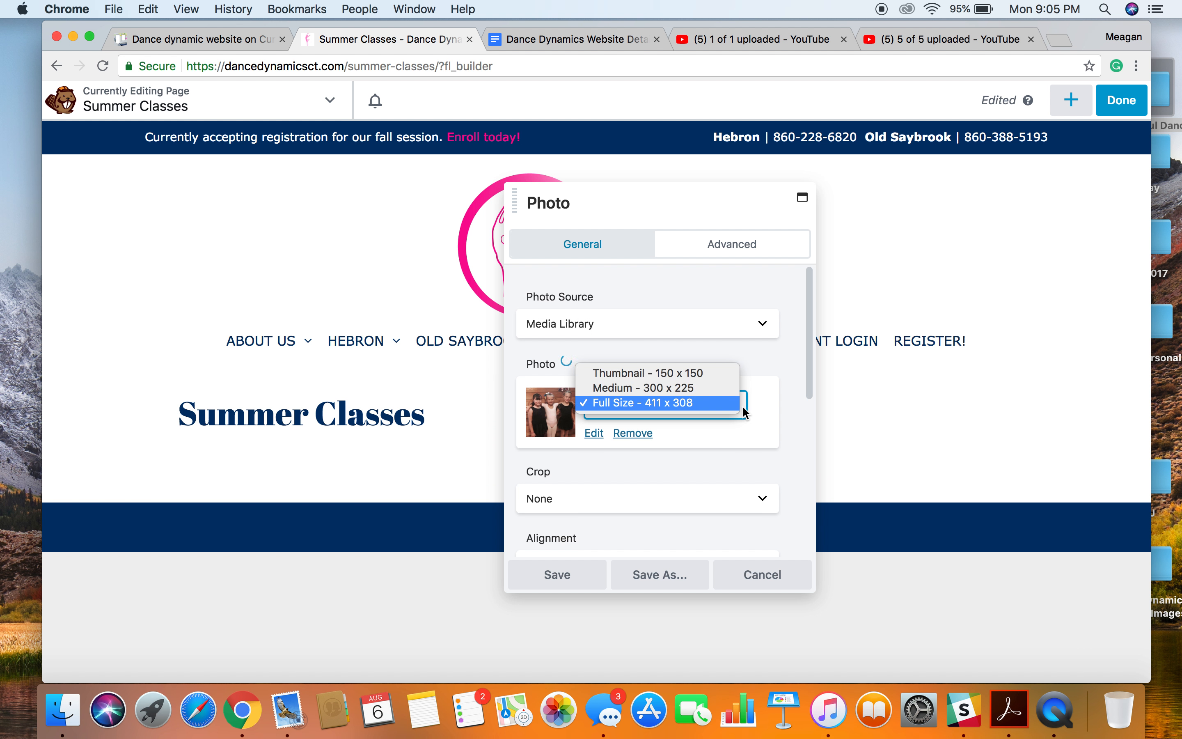
left_click(735, 407)
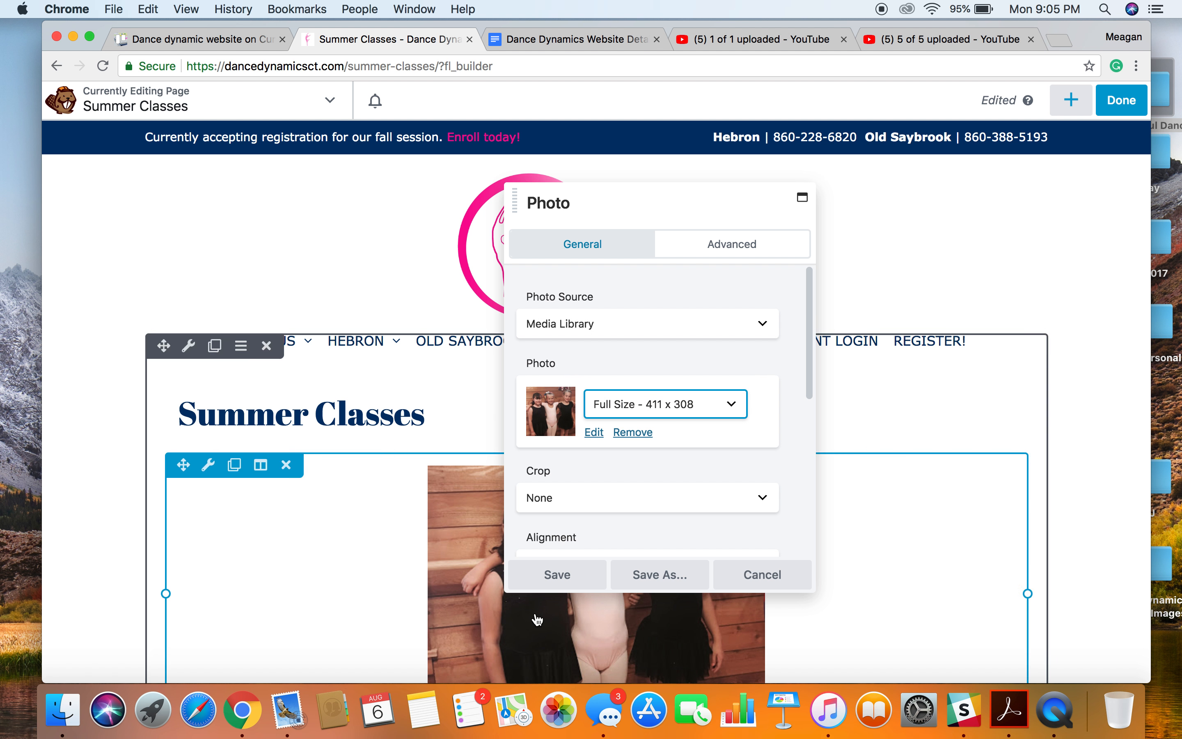
left_click(542, 581)
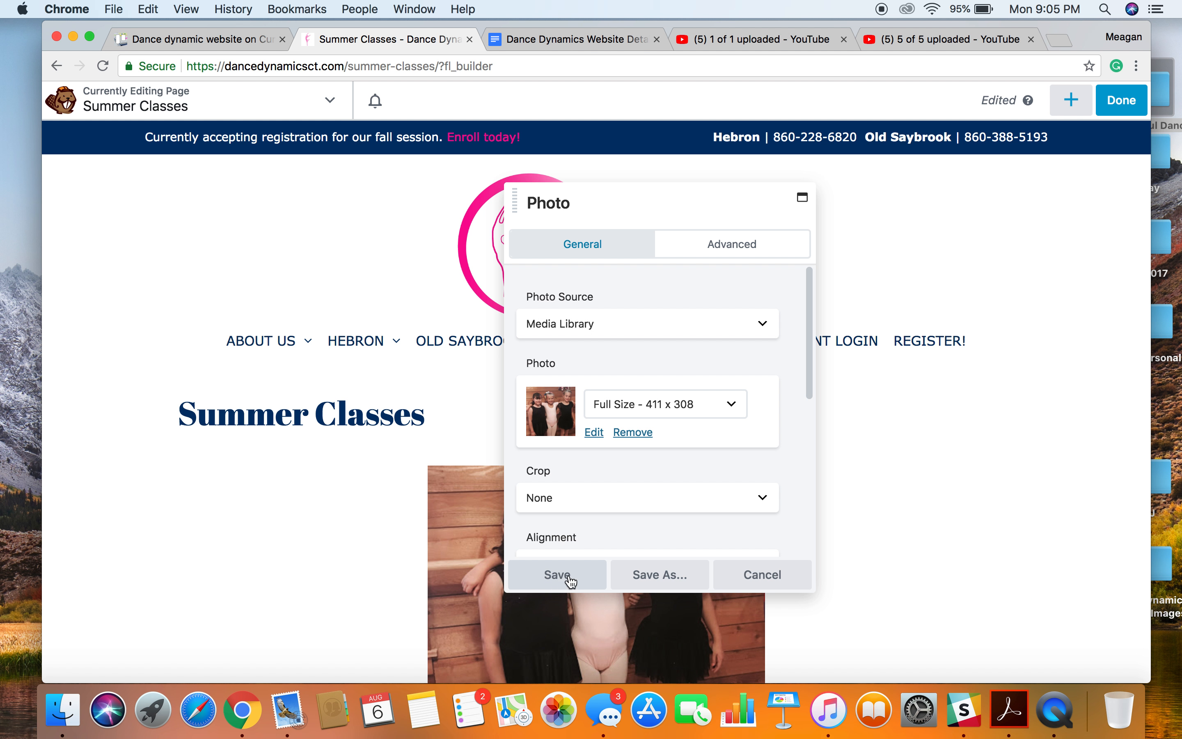
left_click(569, 581)
Insert a 2 Columns row above the heading and move the photo into the row's left column.
left_click(1070, 112)
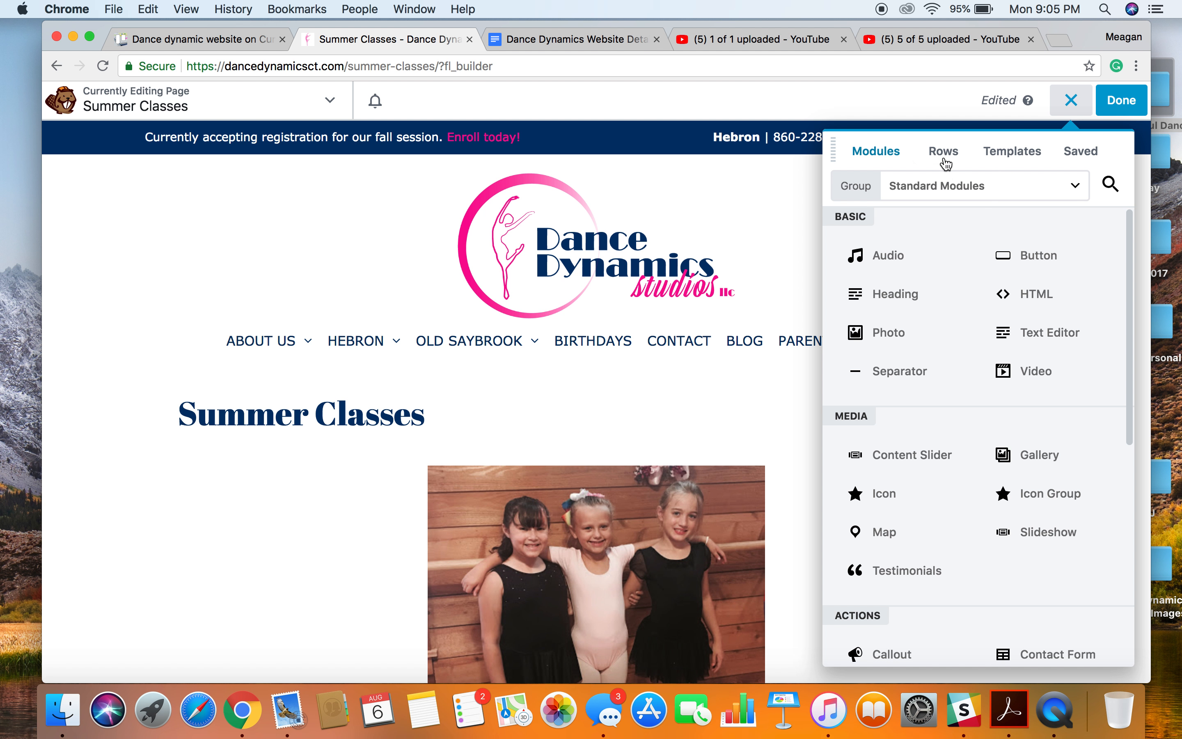
left_click(944, 152)
left_click_drag(1026, 244, 361, 362)
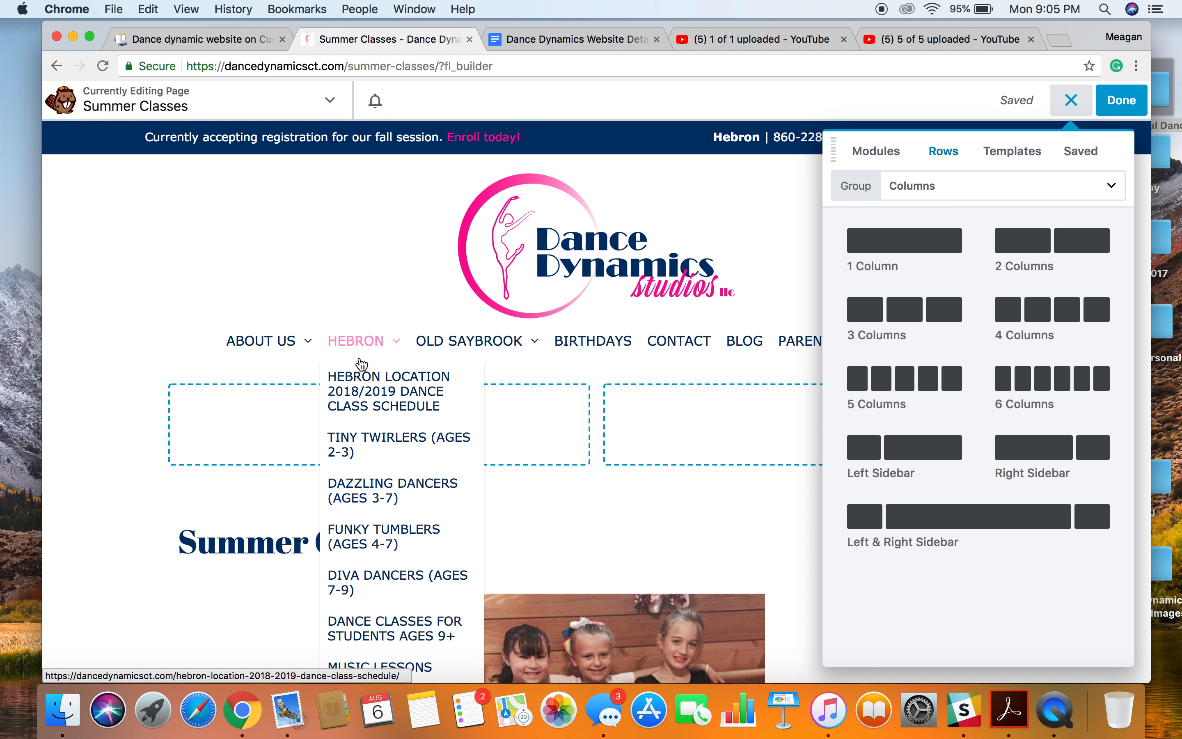
scroll(350, 484, "down", 5)
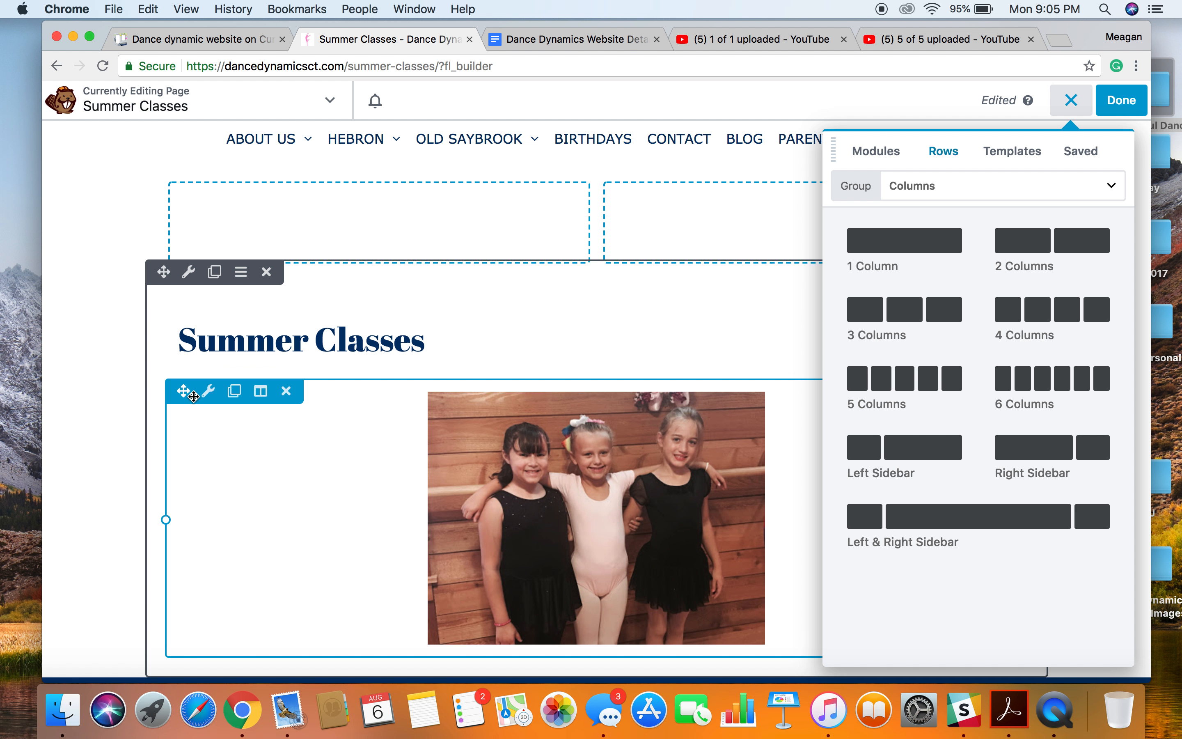
left_click_drag(183, 391, 252, 319)
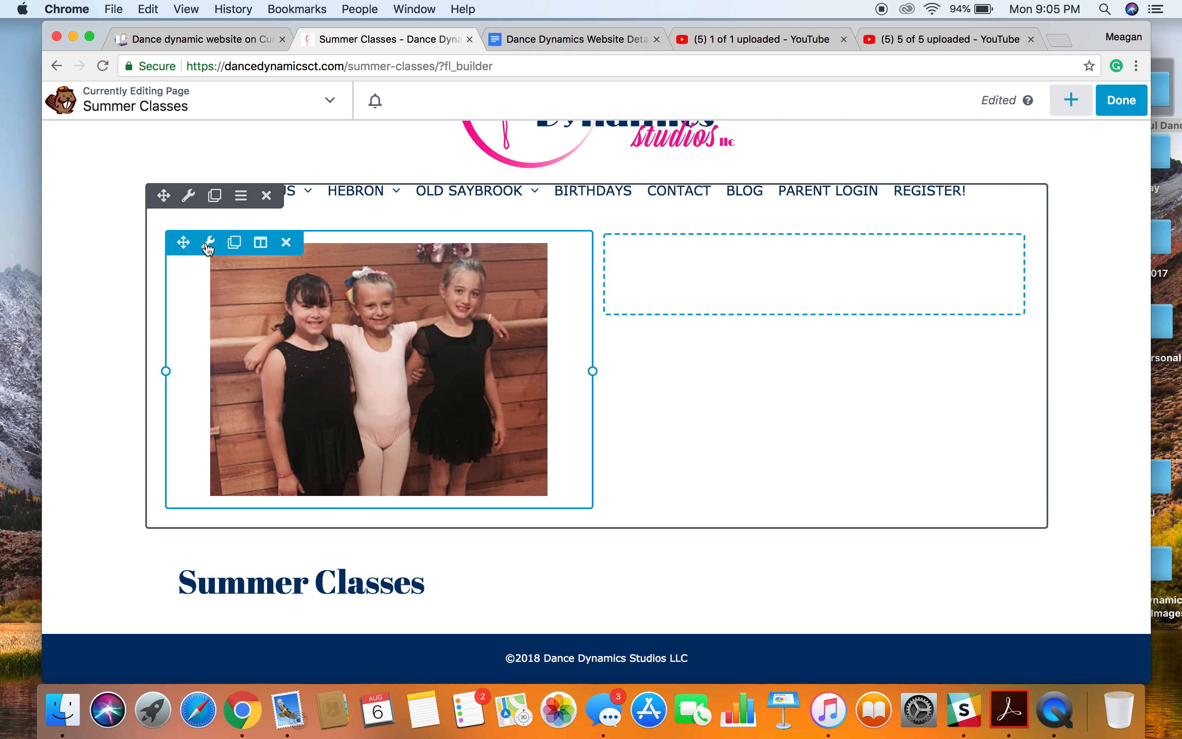
Set both the width and the content width of the two-column photo row to Full Width.
left_click(190, 200)
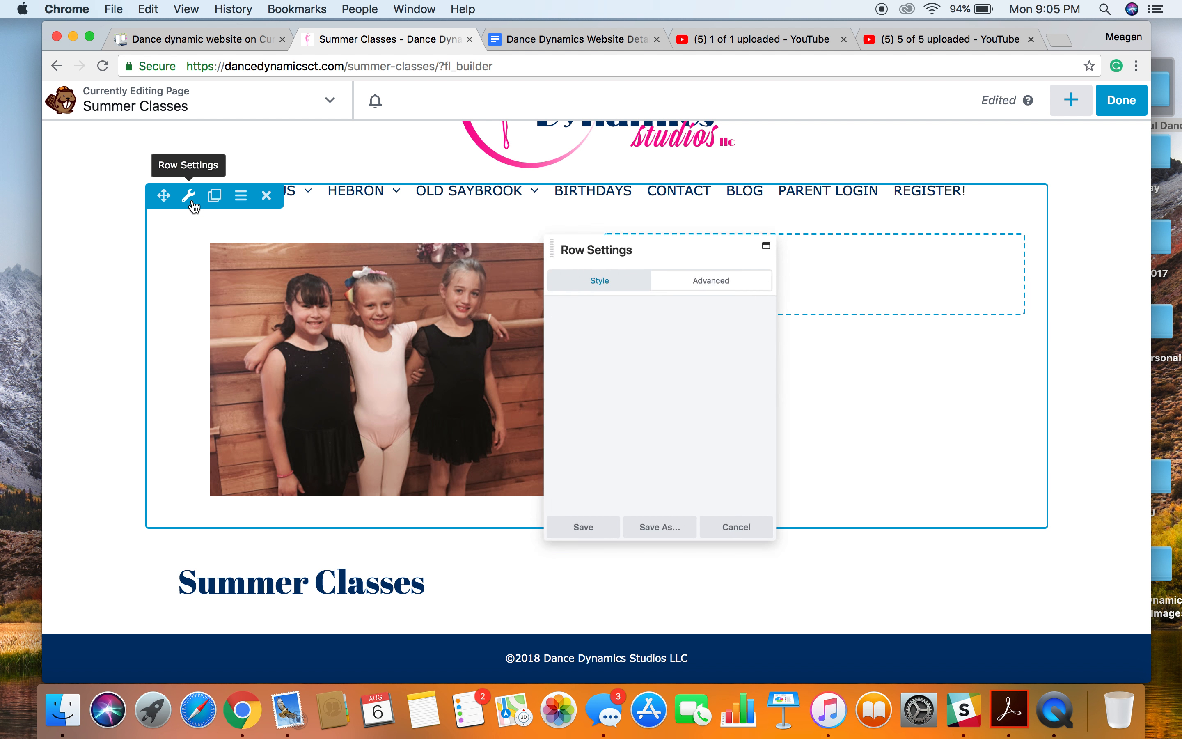
left_click(645, 337)
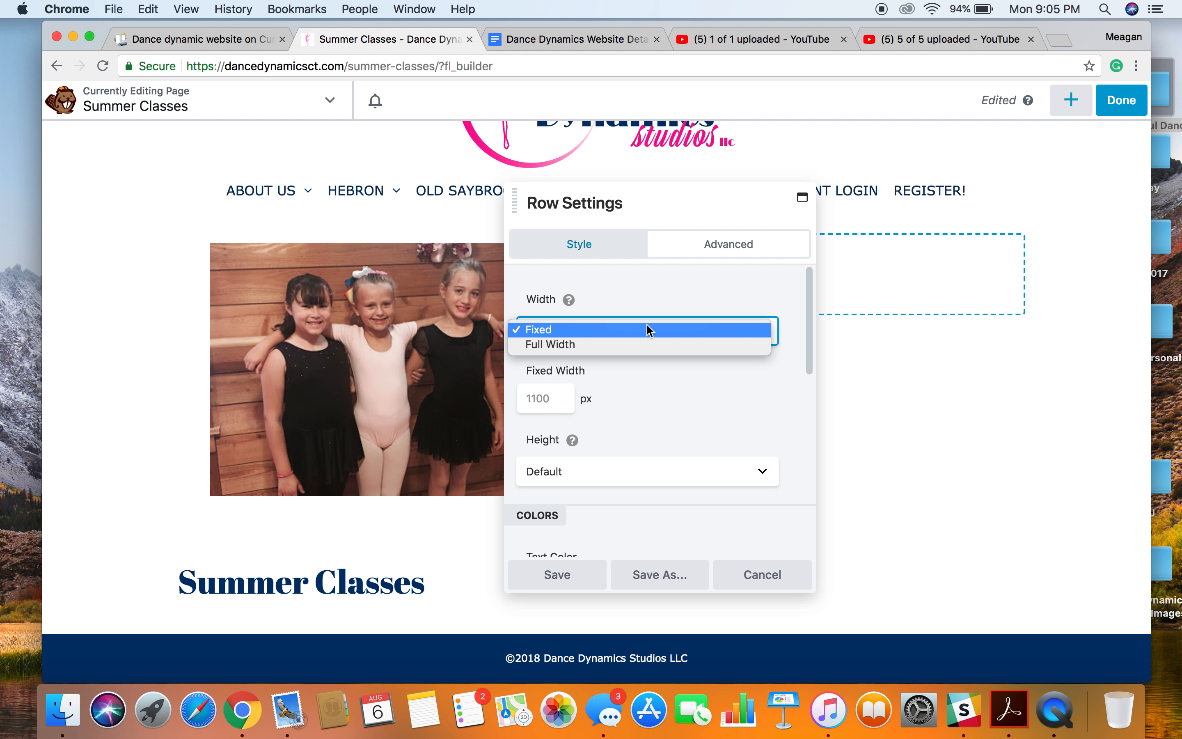
left_click(644, 341)
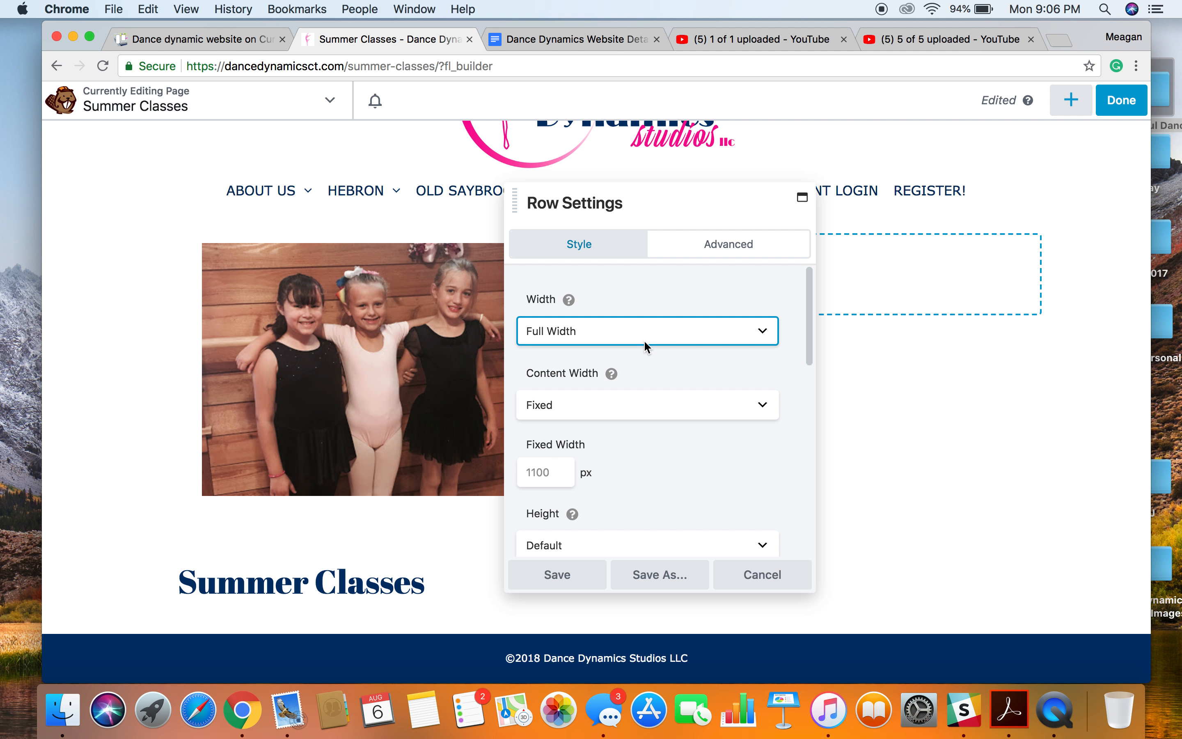
left_click(653, 418)
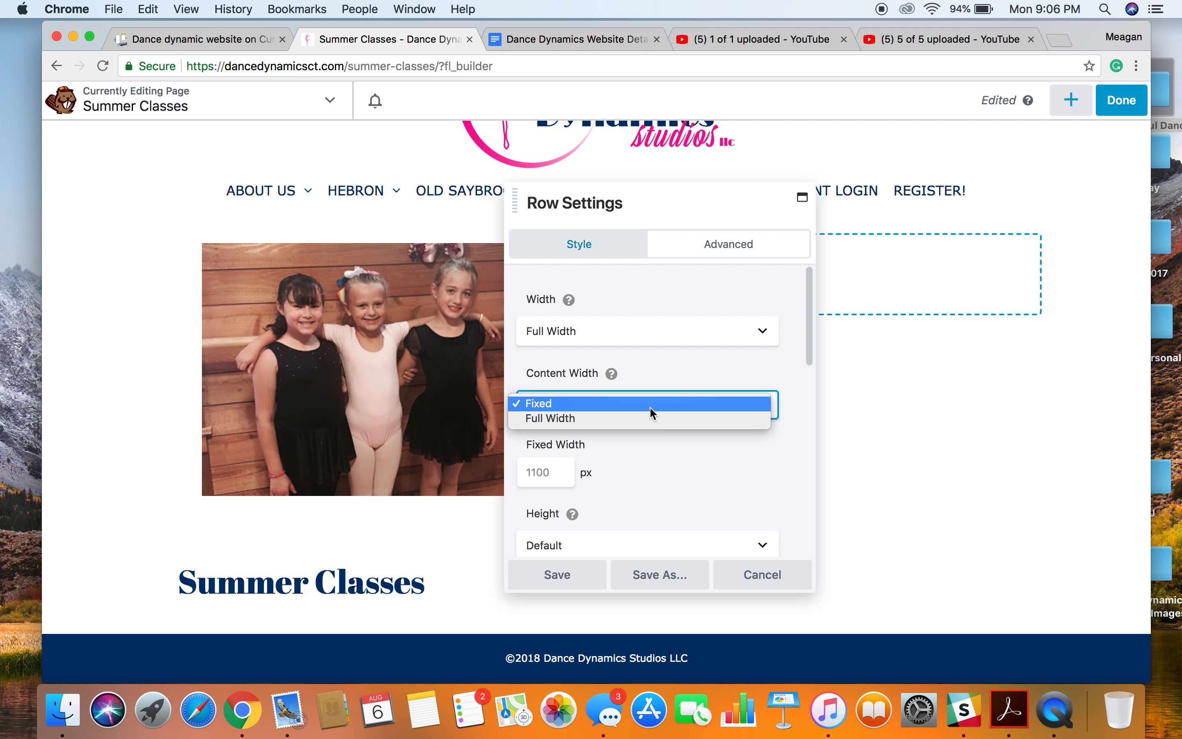
left_click(650, 417)
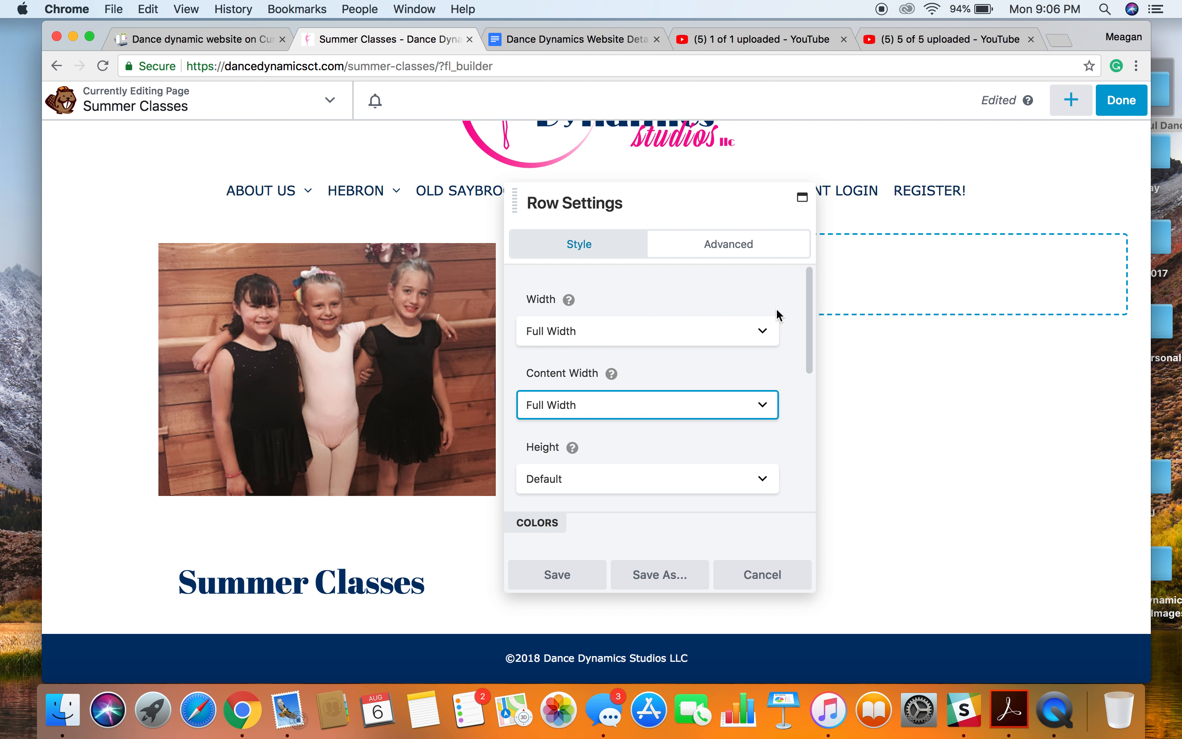
Switch the photo row's width back to Fixed.
mouse_move(611, 373)
left_click(689, 345)
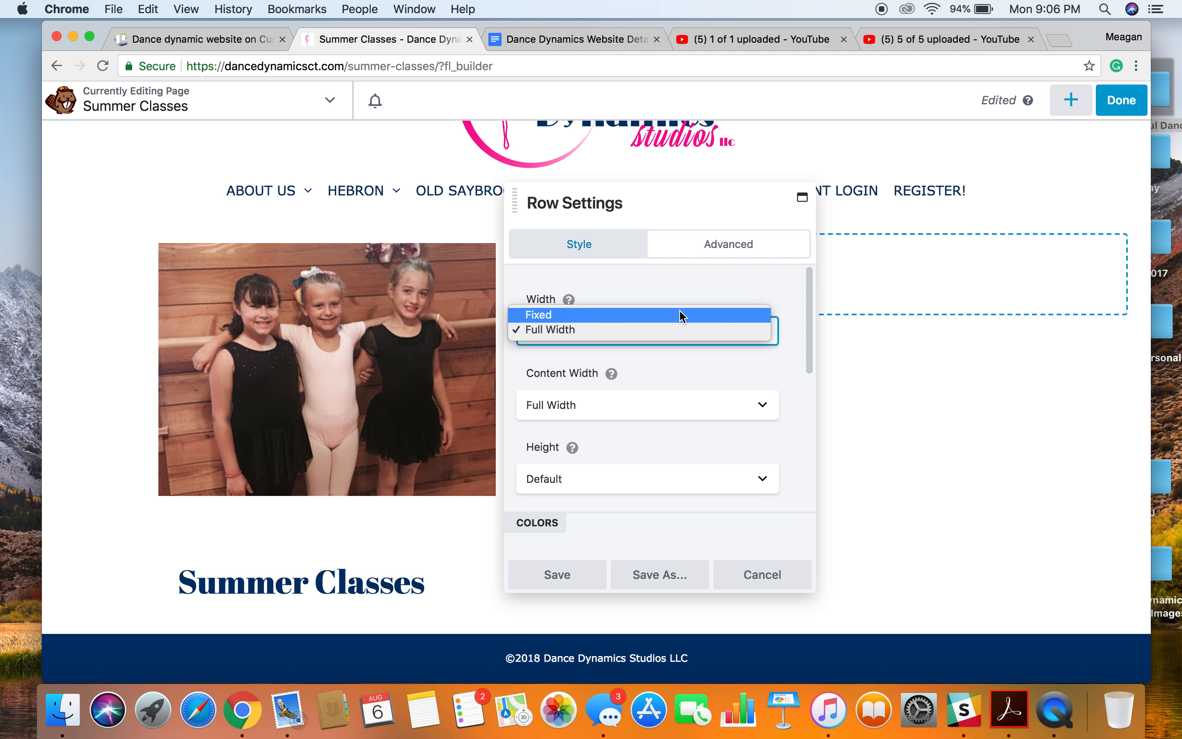
left_click(681, 314)
Give the photo row a Color background using the teal preset #53c5c6.
scroll(682, 315, "down", 10)
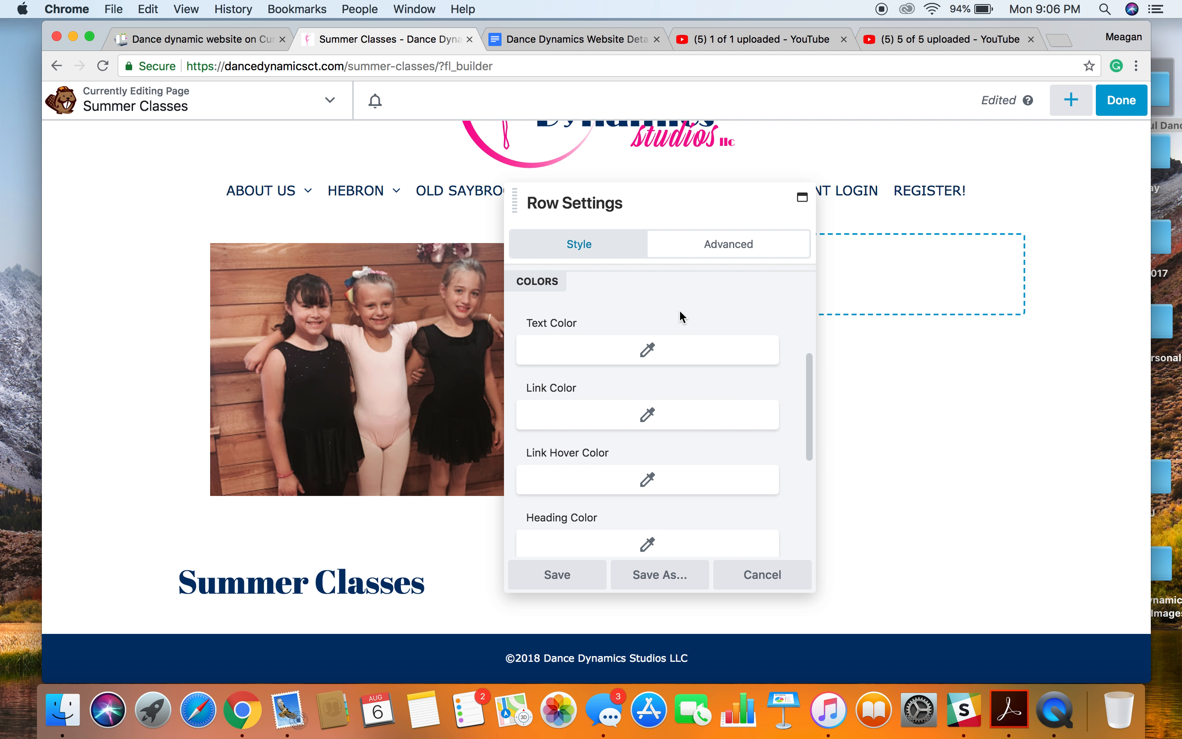
scroll(683, 318, "down", 3)
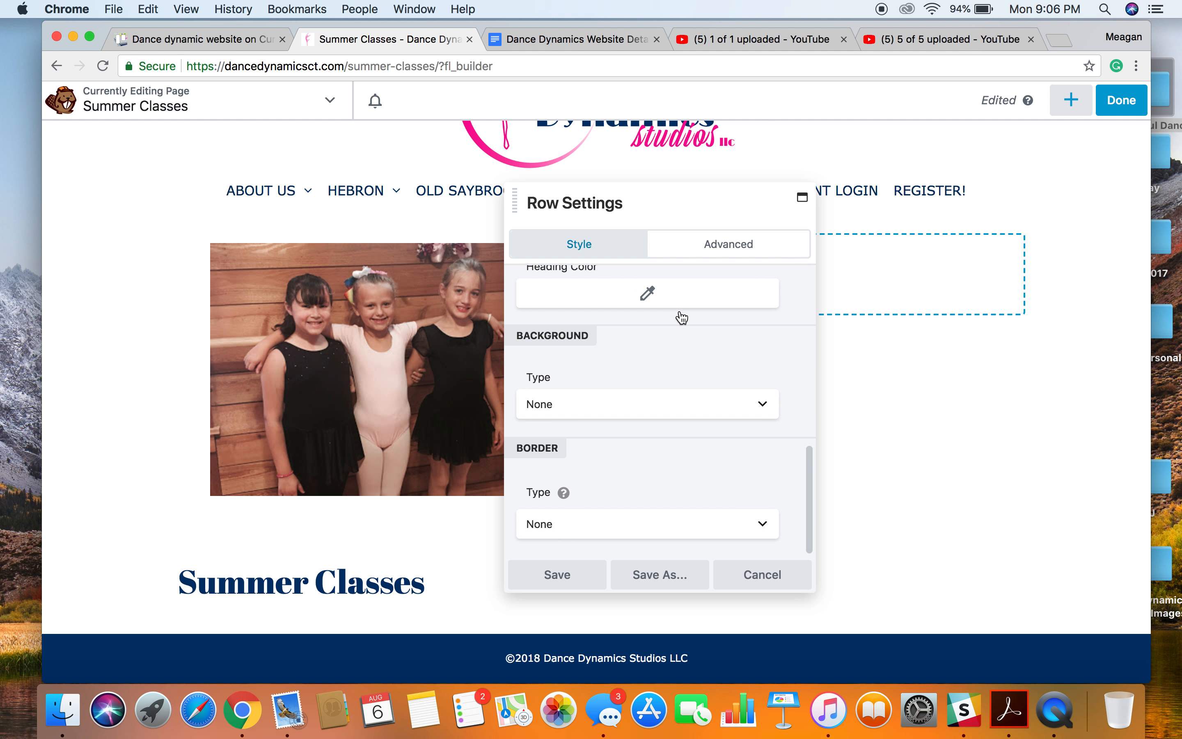
left_click(773, 410)
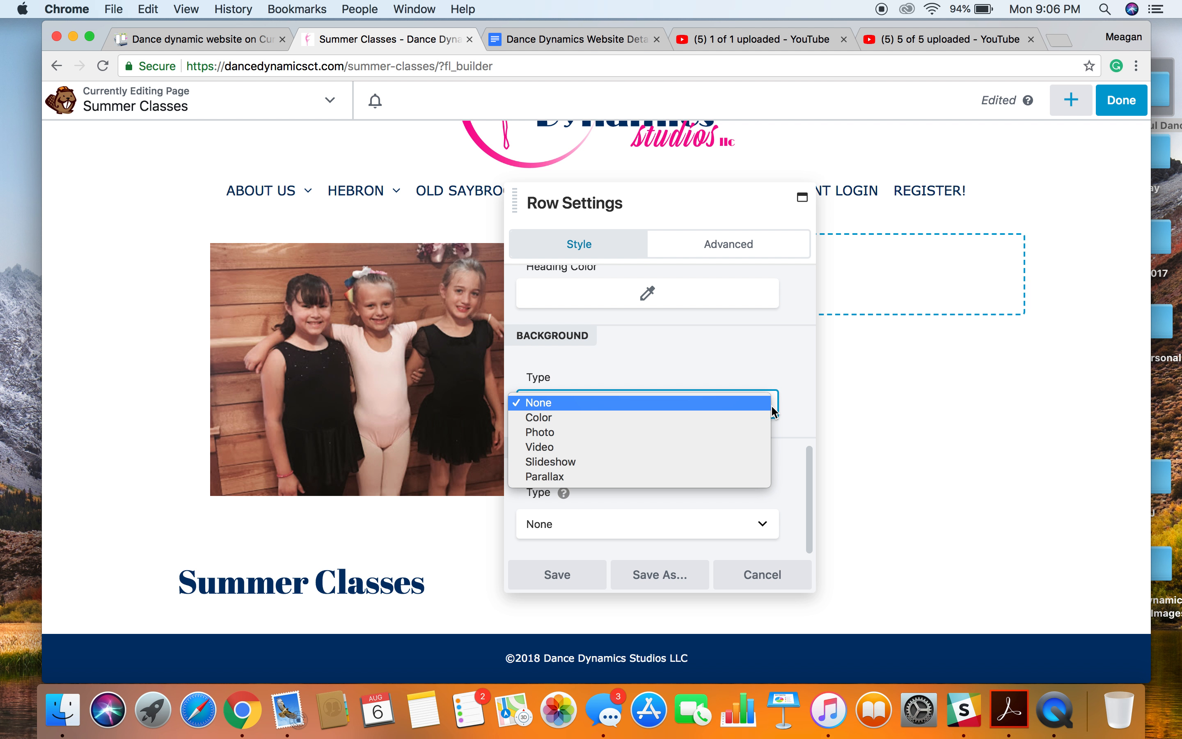
left_click(727, 419)
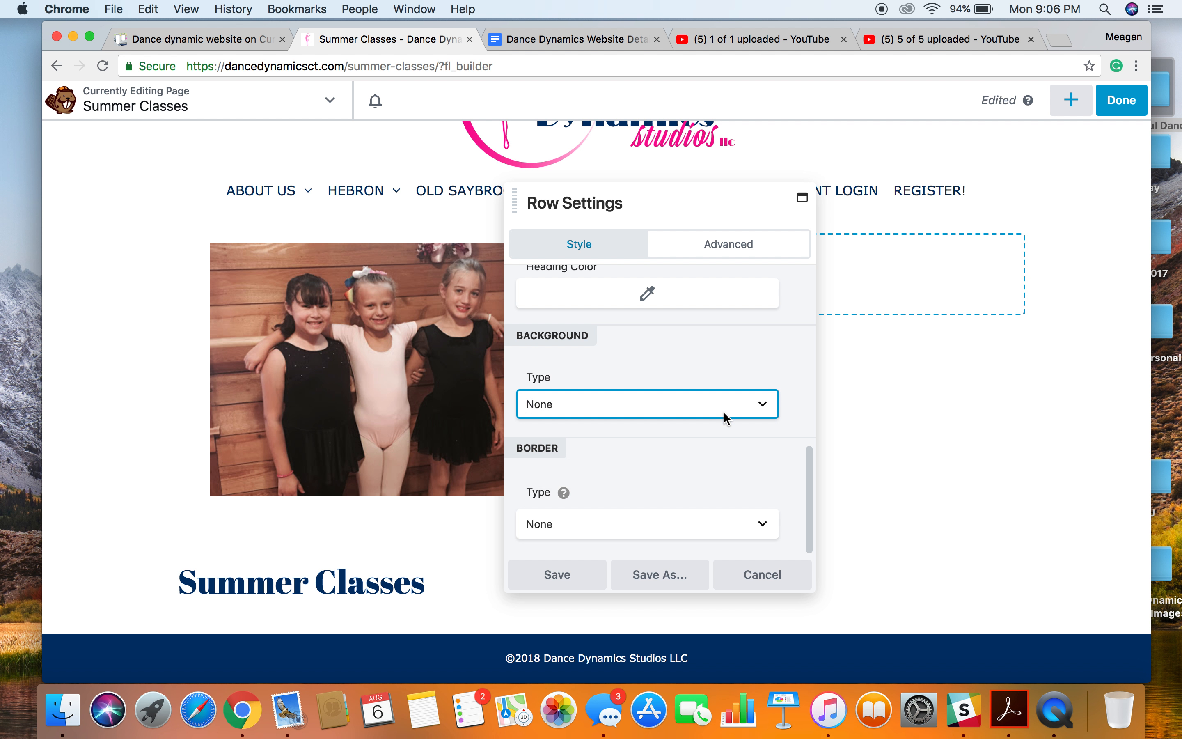
left_click(666, 526)
left_click(652, 489)
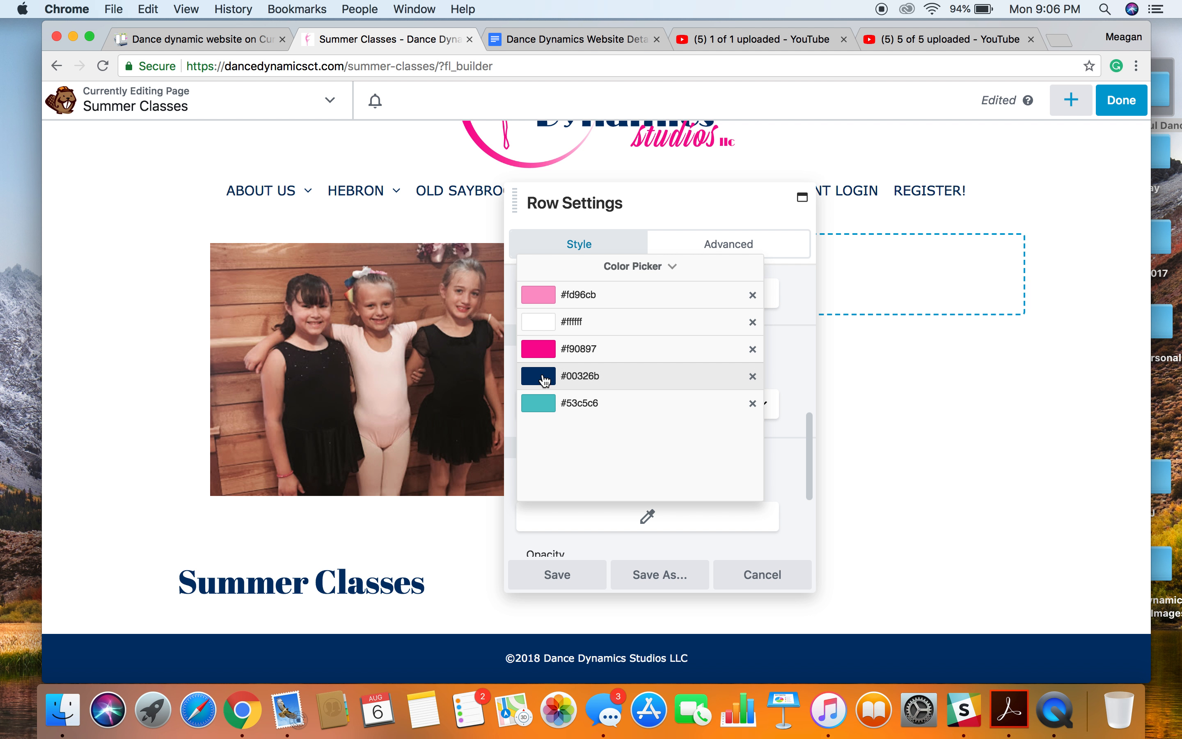
left_click(541, 403)
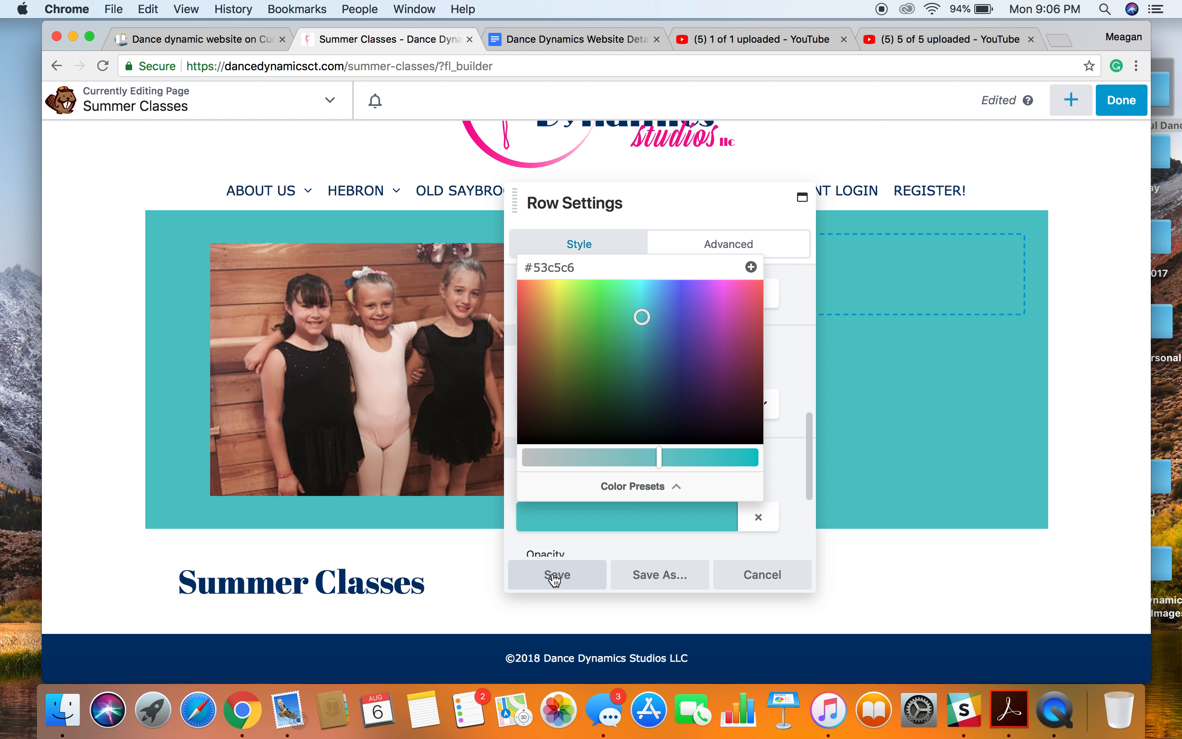
Set the teal row's width to Full Width and save the row settings.
left_click(607, 542)
scroll(609, 379, "up", 6)
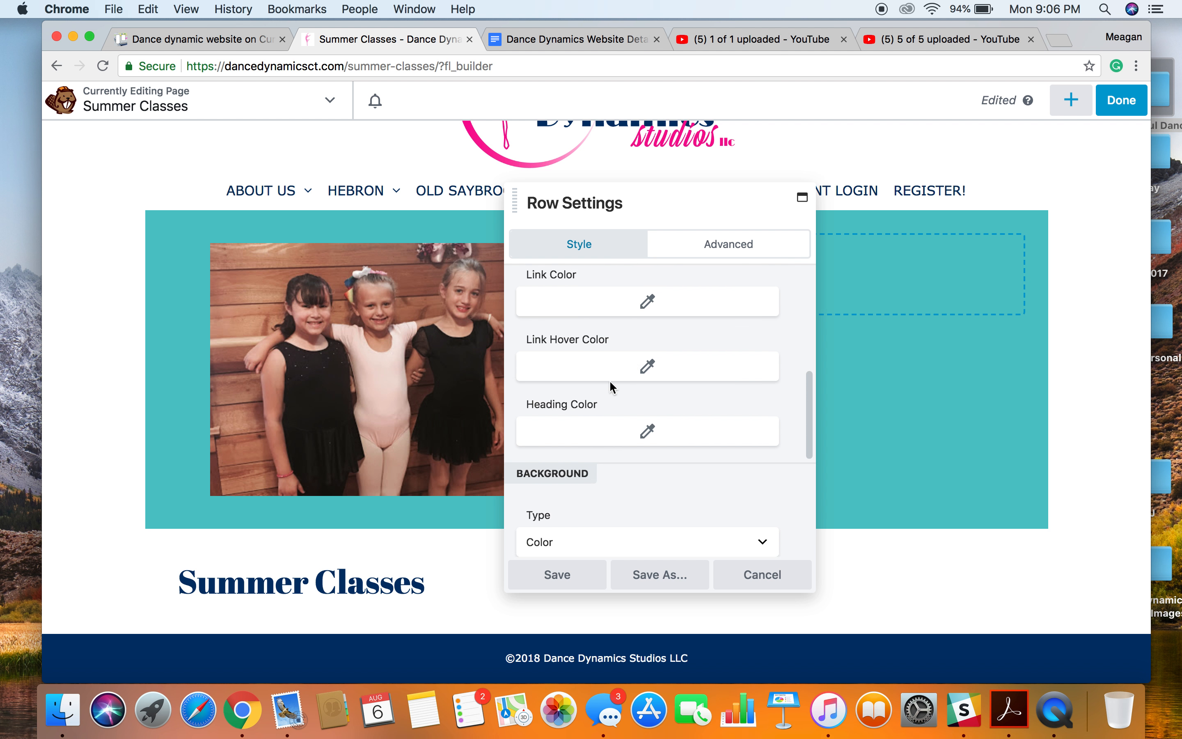
scroll(610, 379, "up", 3)
left_click(614, 337)
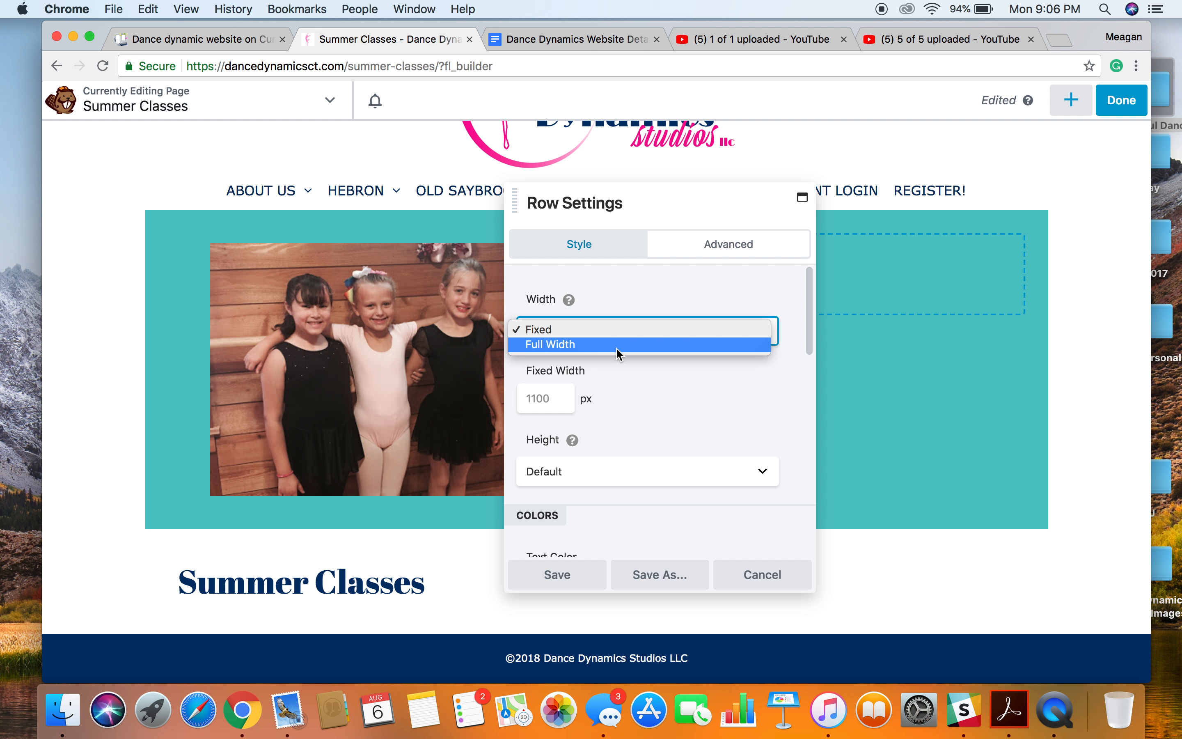
left_click(616, 347)
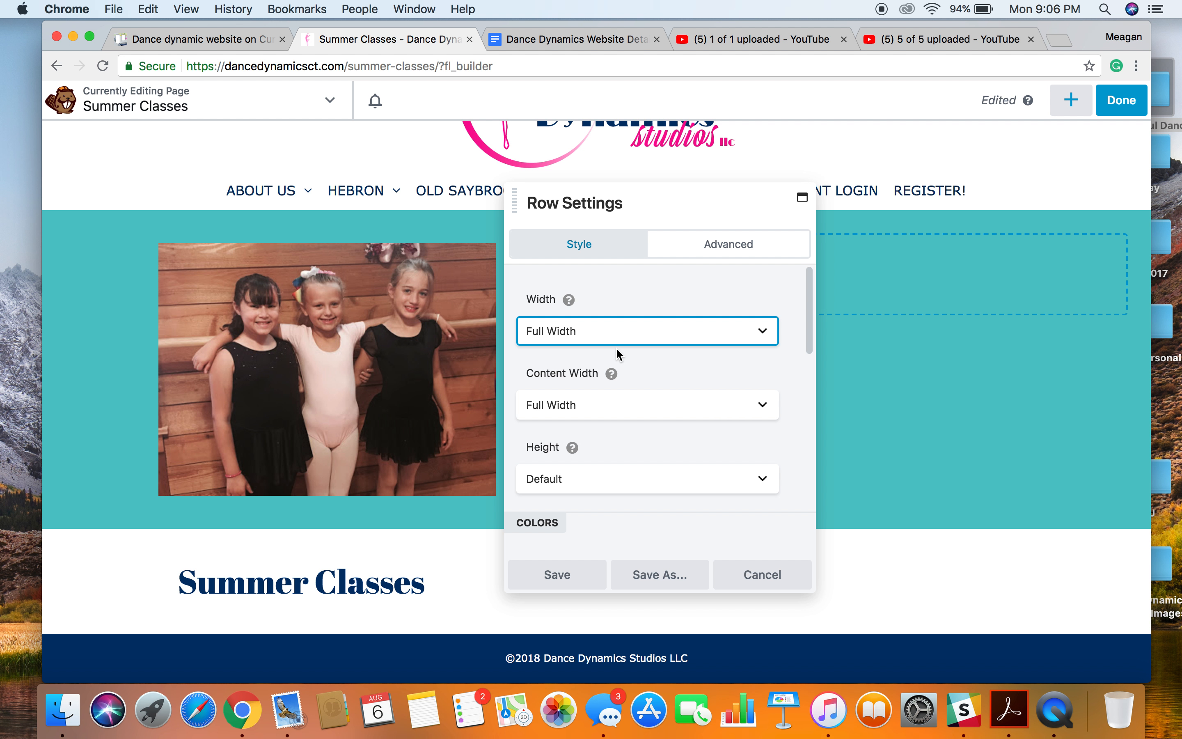
left_click(646, 292)
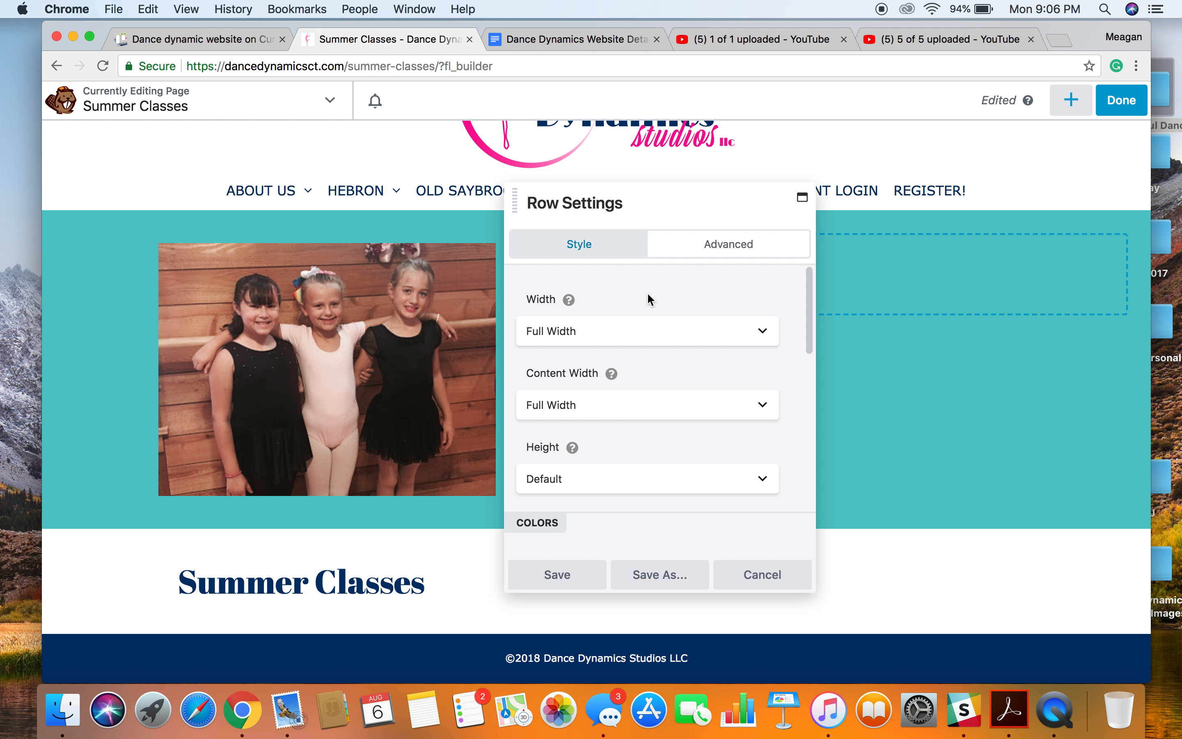
left_click(516, 577)
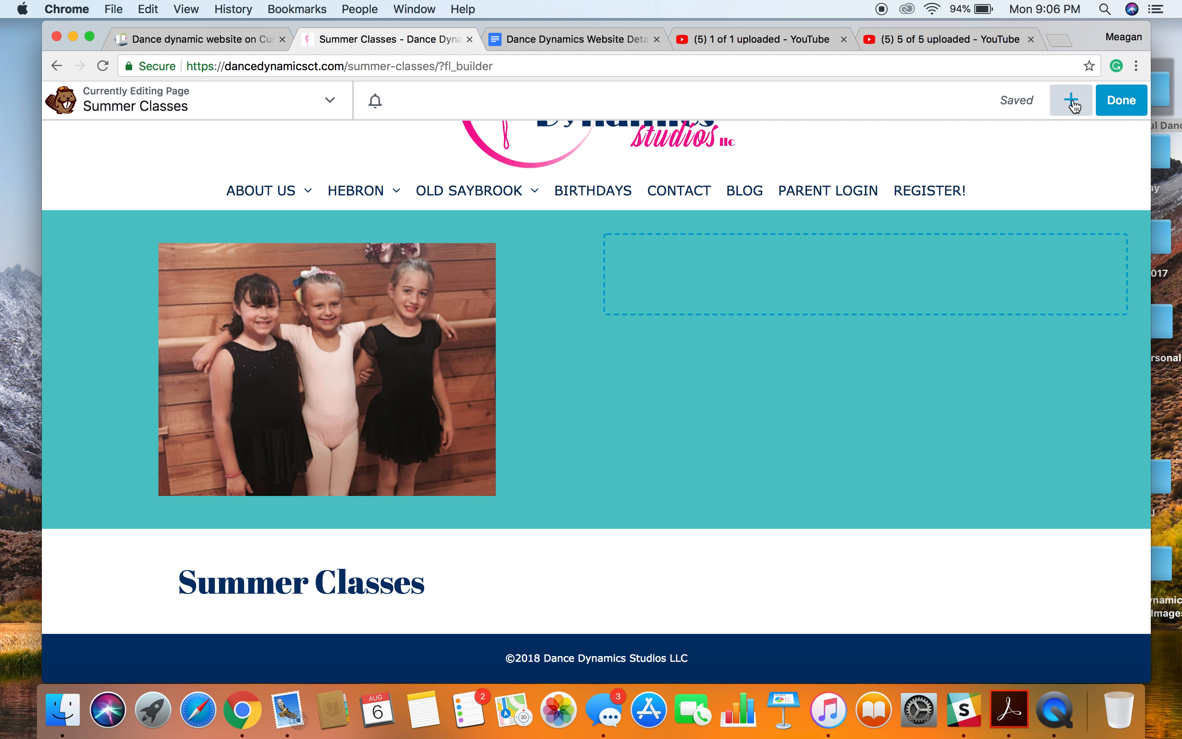
Browse the available Landing Pages and Content Pages layout templates.
left_click(1073, 101)
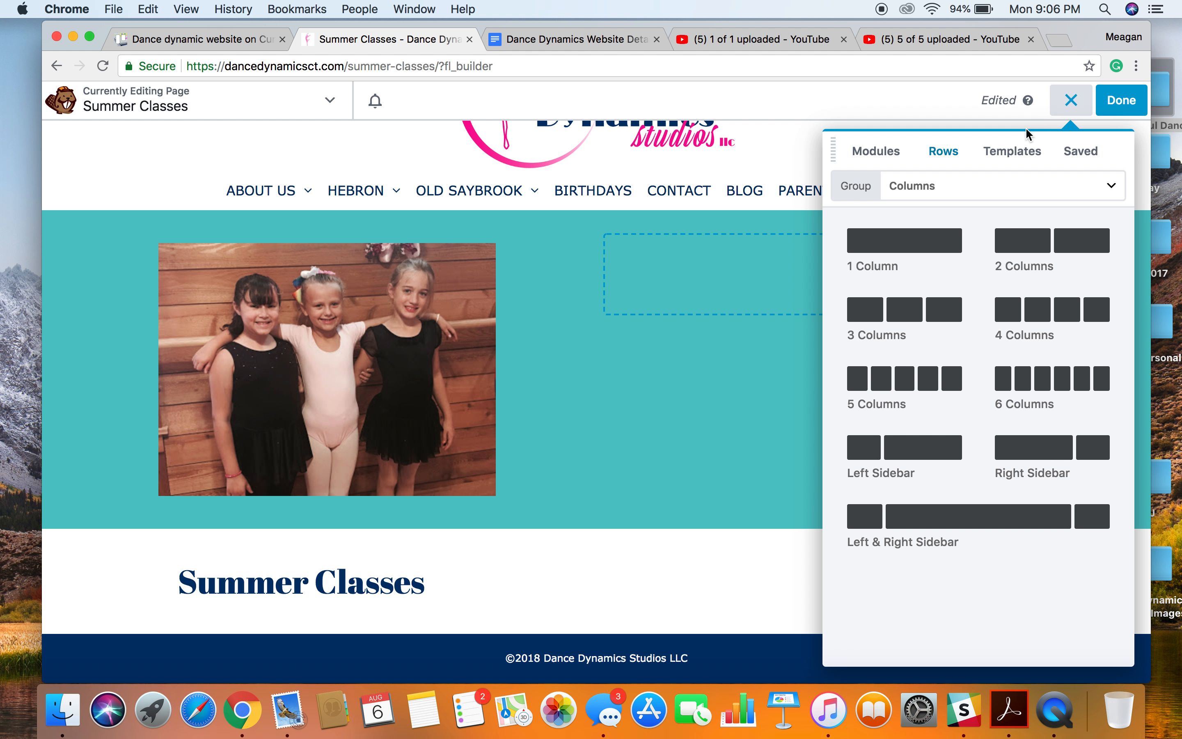
left_click(1022, 159)
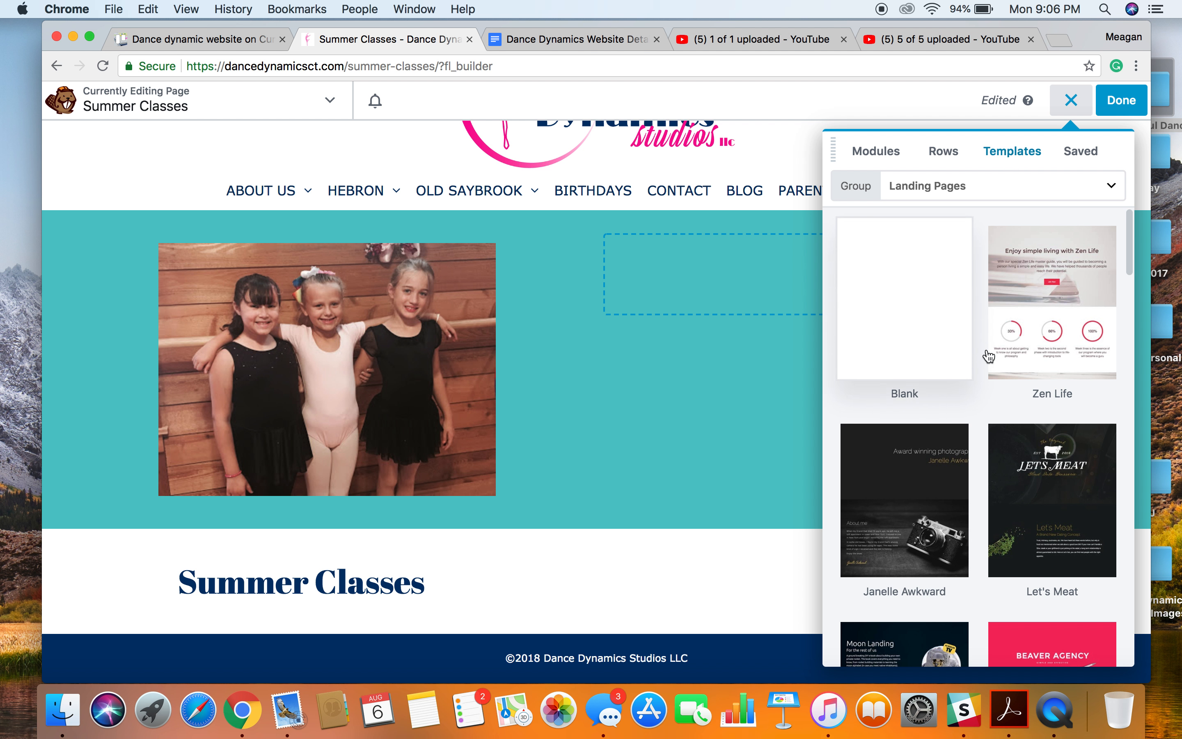
scroll(1035, 436, "down", 4)
scroll(1036, 436, "down", 15)
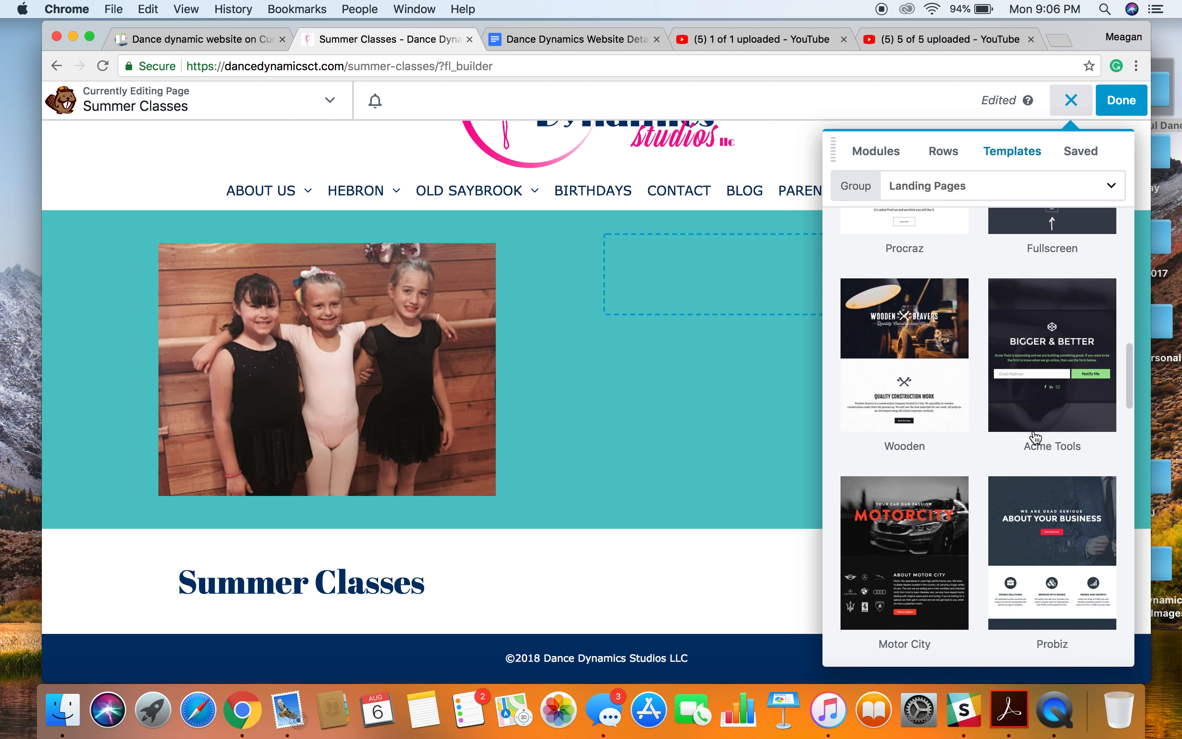
left_click(973, 186)
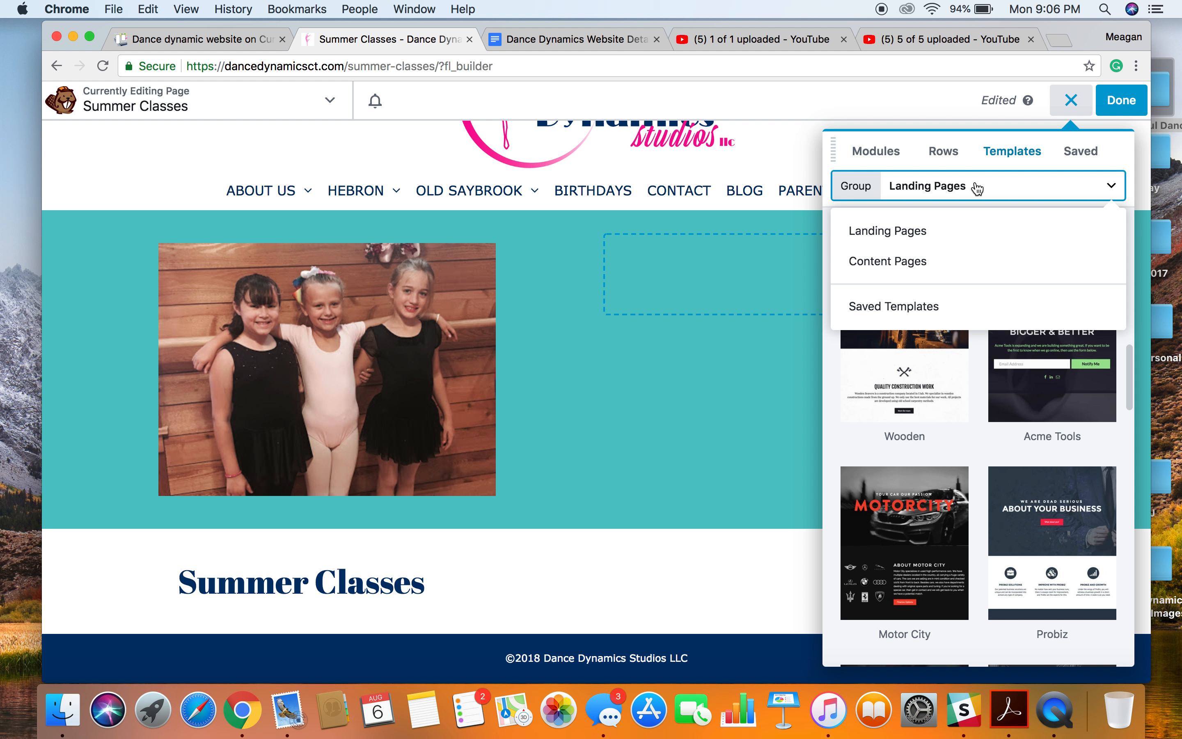
left_click(924, 261)
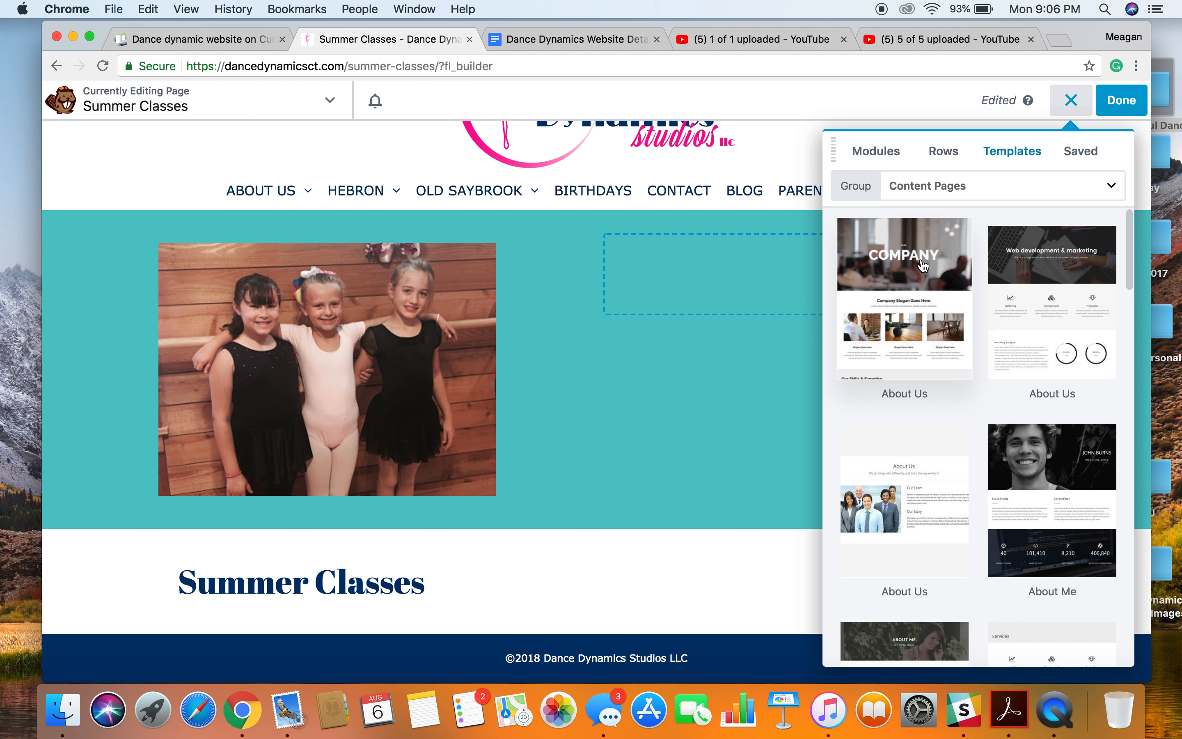
scroll(923, 267, "down", 3)
scroll(923, 266, "down", 7)
scroll(922, 265, "down", 15)
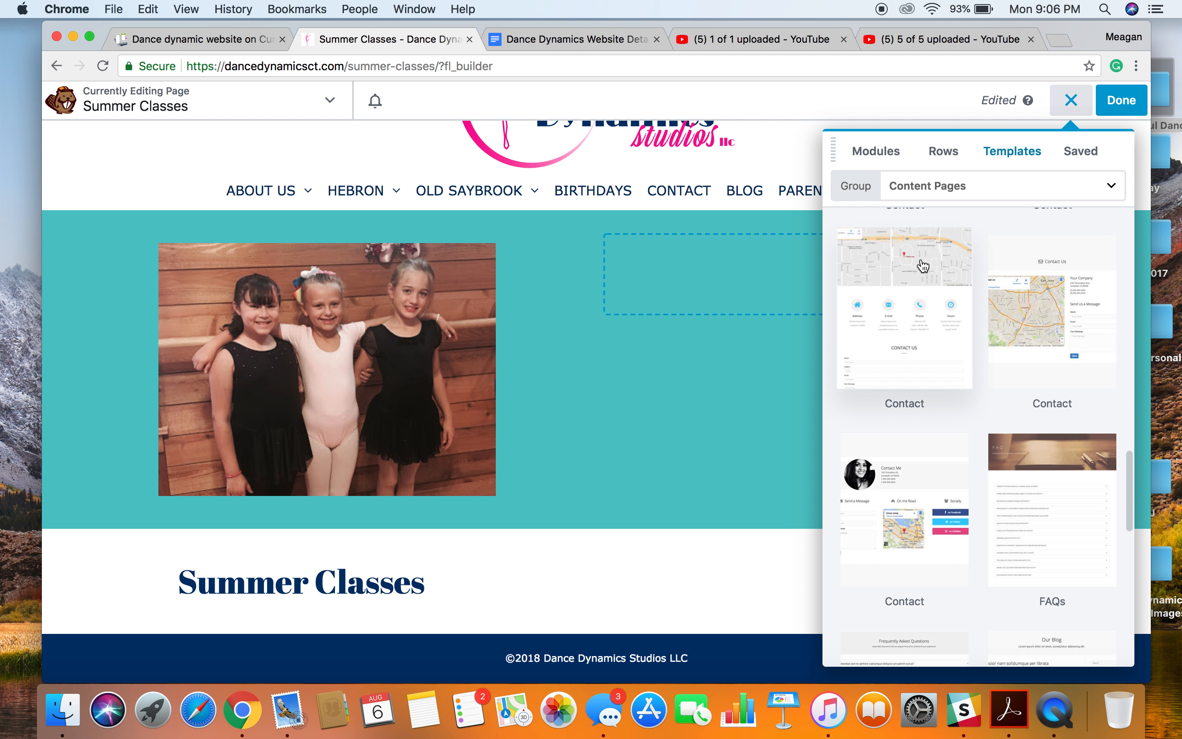
scroll(923, 265, "up", 8)
scroll(923, 266, "up", 10)
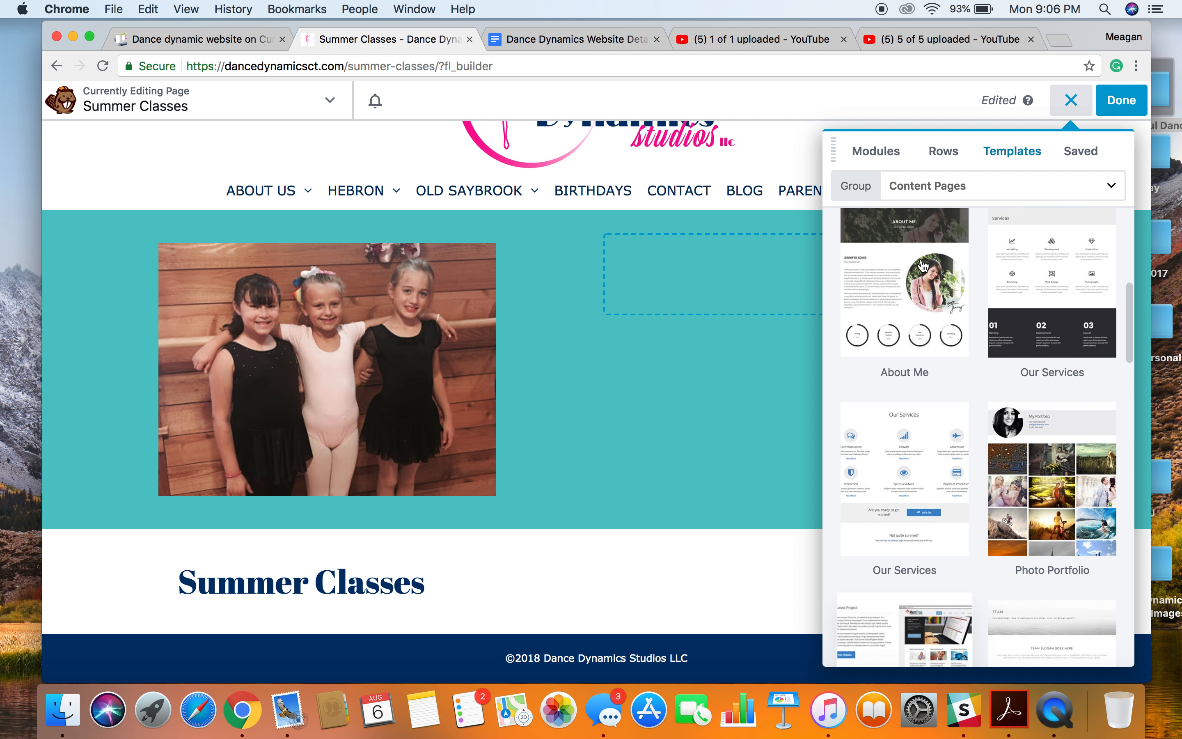
Append the Zen Life landing page template to the existing page layout.
left_click(947, 188)
left_click(927, 235)
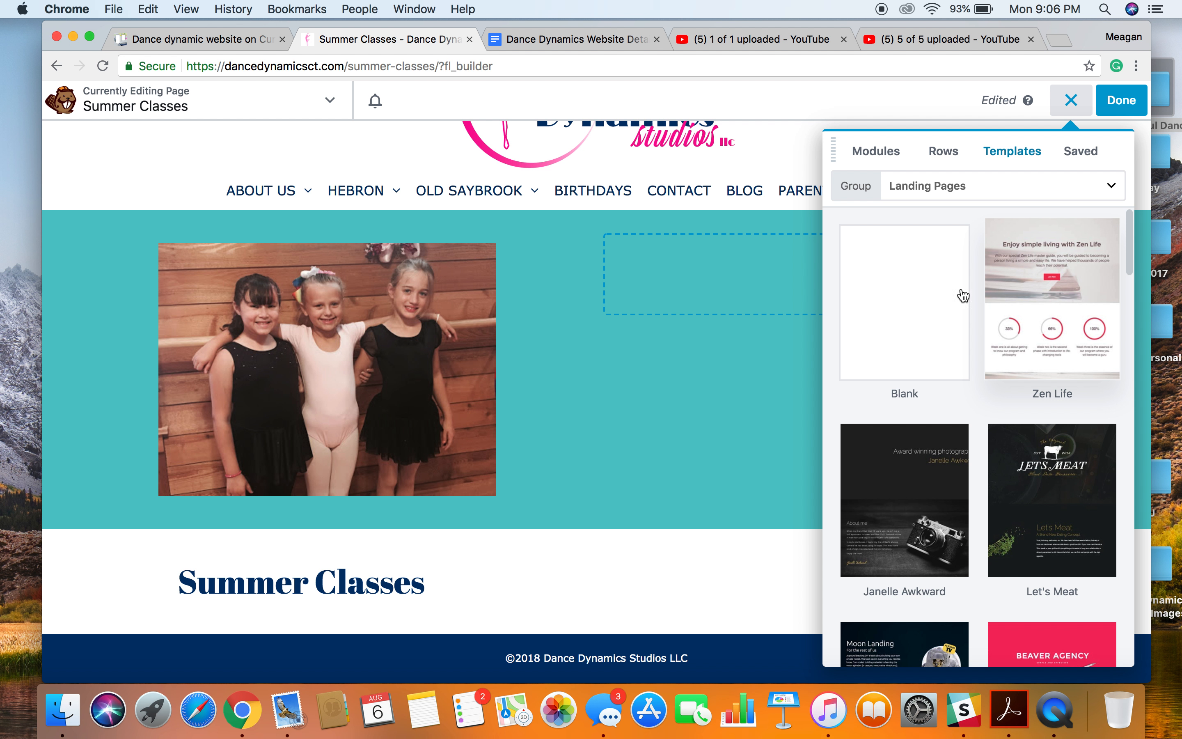
left_click(1066, 272)
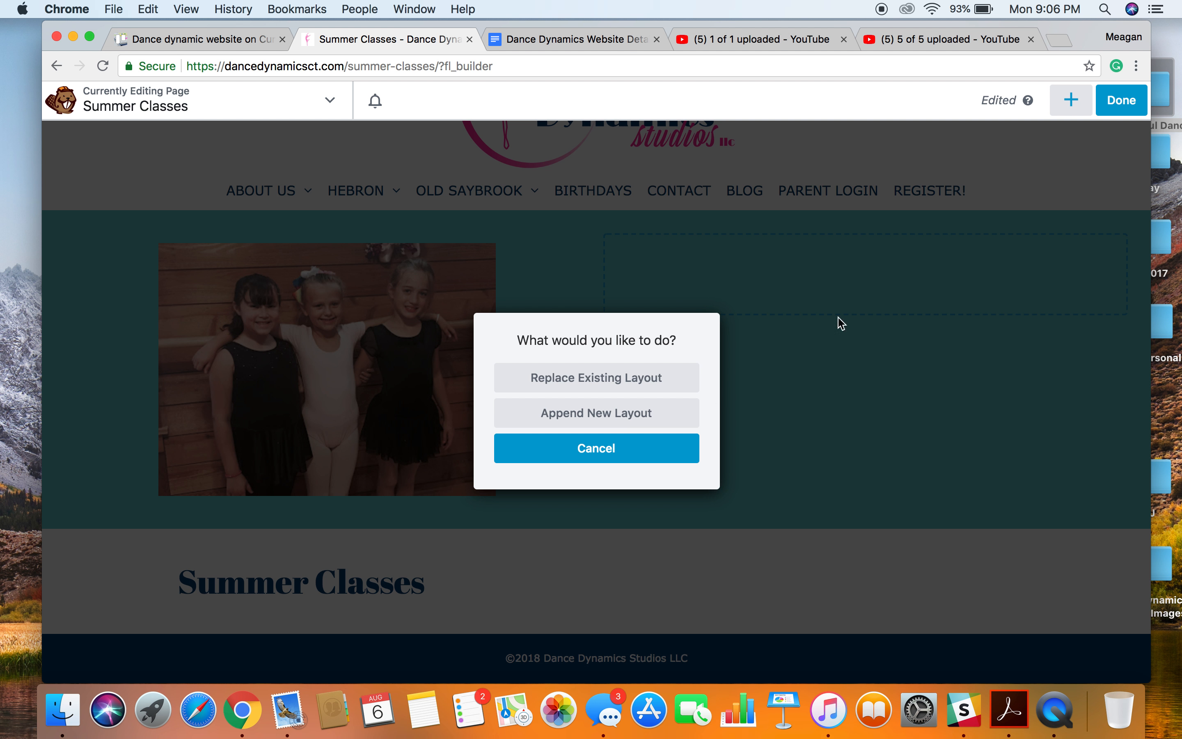
left_click(610, 416)
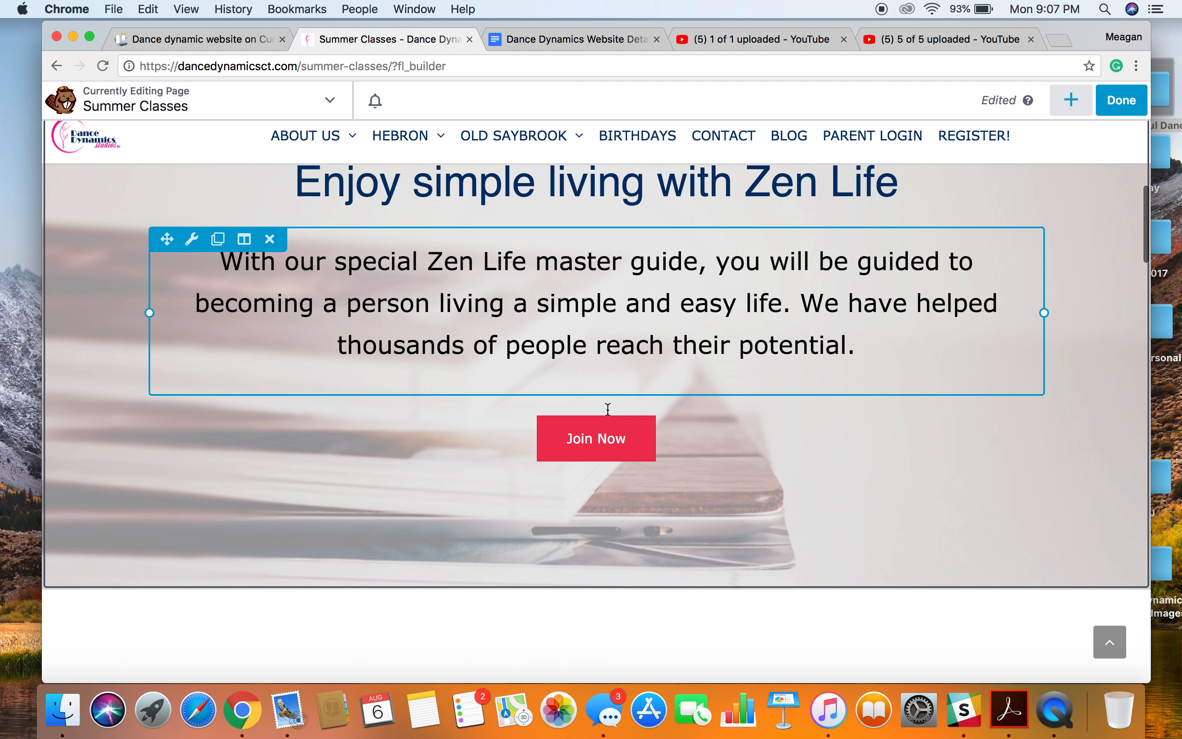
Replace the Zen Life header row's background photo with the media library group picture IMG_1371.jpg.
scroll(608, 409, "down", 20)
scroll(608, 410, "up", 20)
scroll(608, 410, "down", 4)
scroll(609, 410, "up", 2)
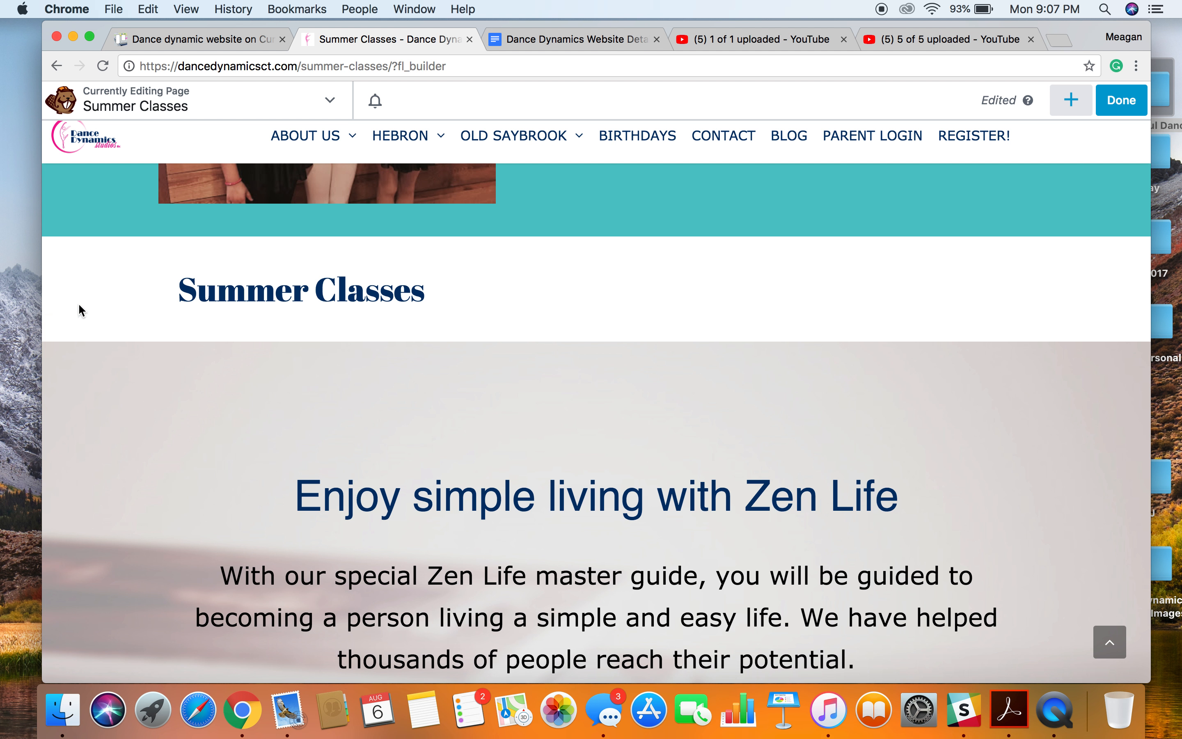
left_click(88, 327)
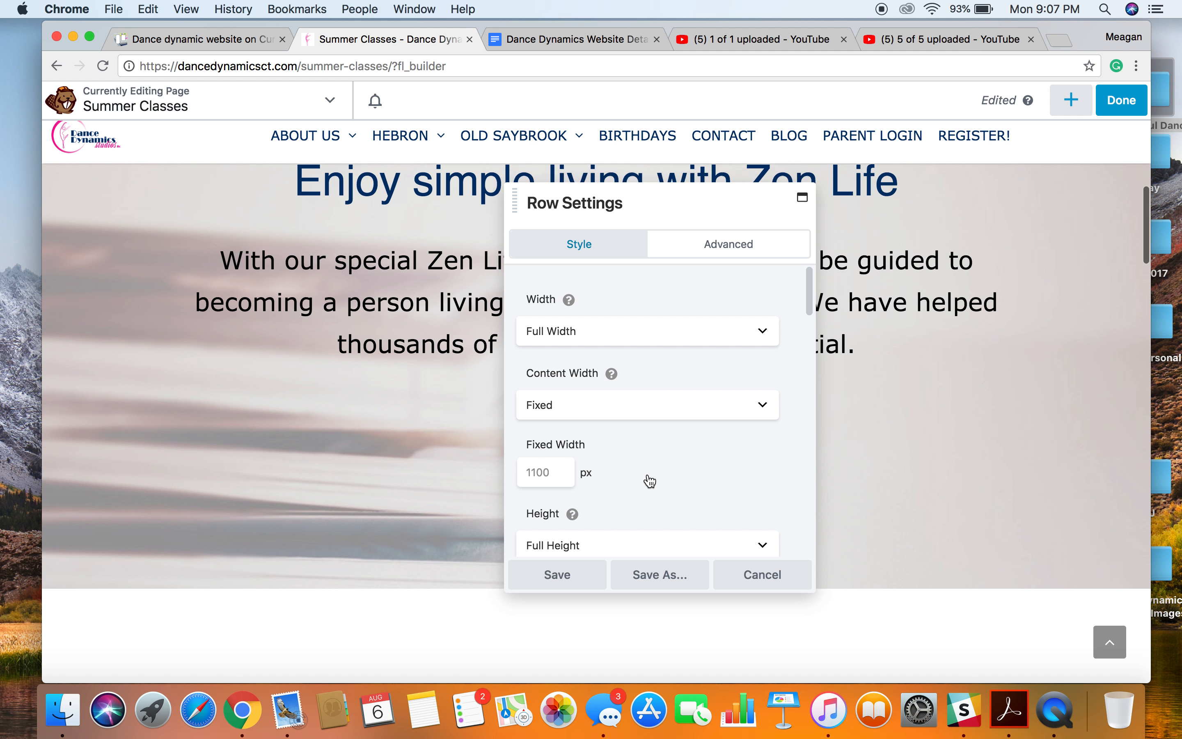
scroll(646, 481, "down", 5)
scroll(650, 481, "down", 8)
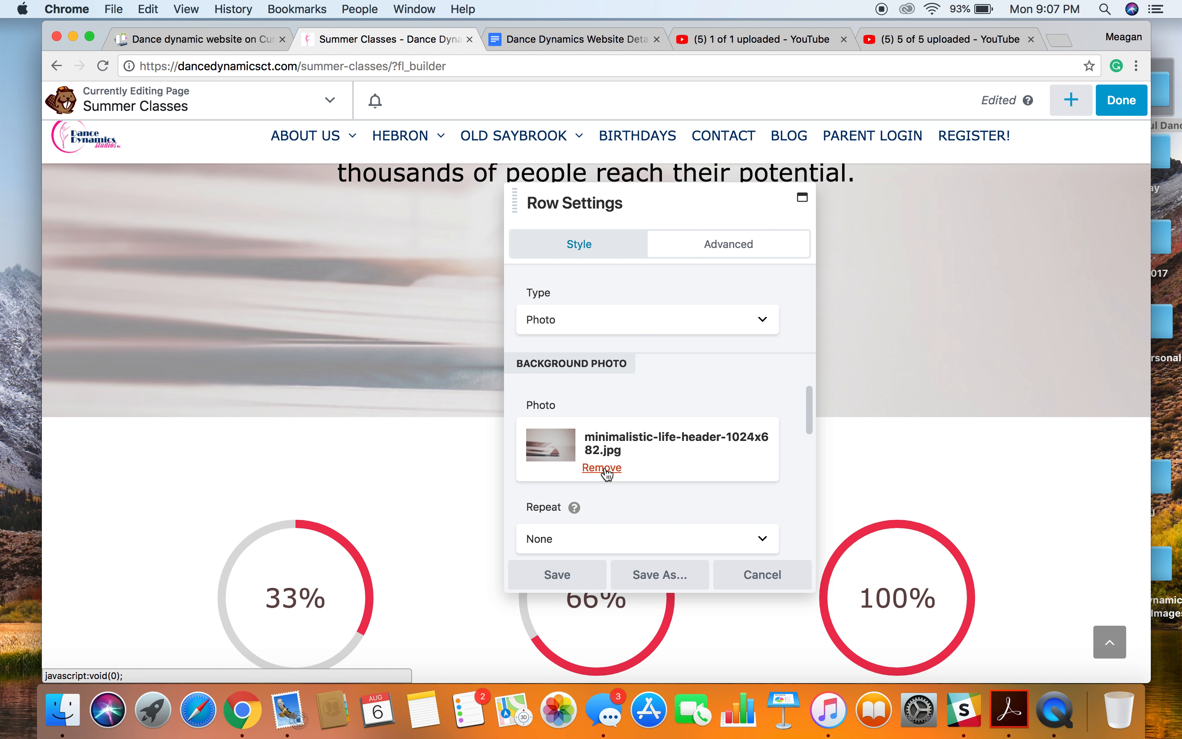
left_click(606, 473)
left_click(575, 439)
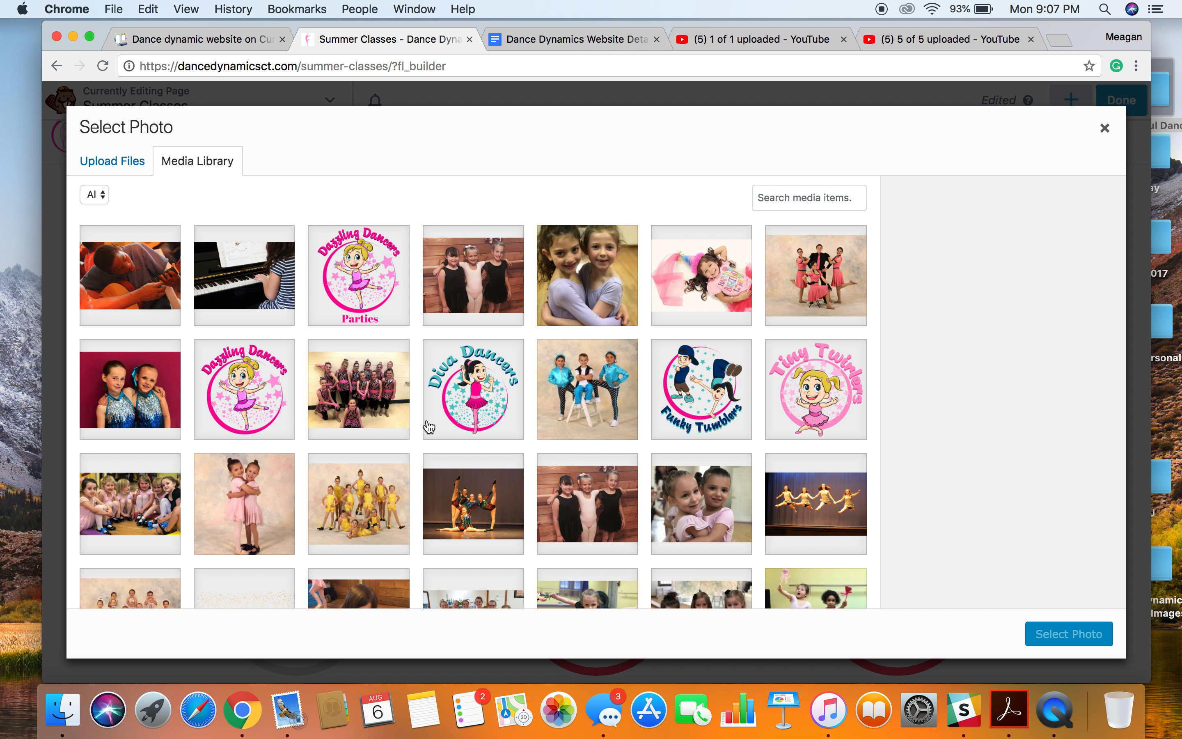
left_click(366, 406)
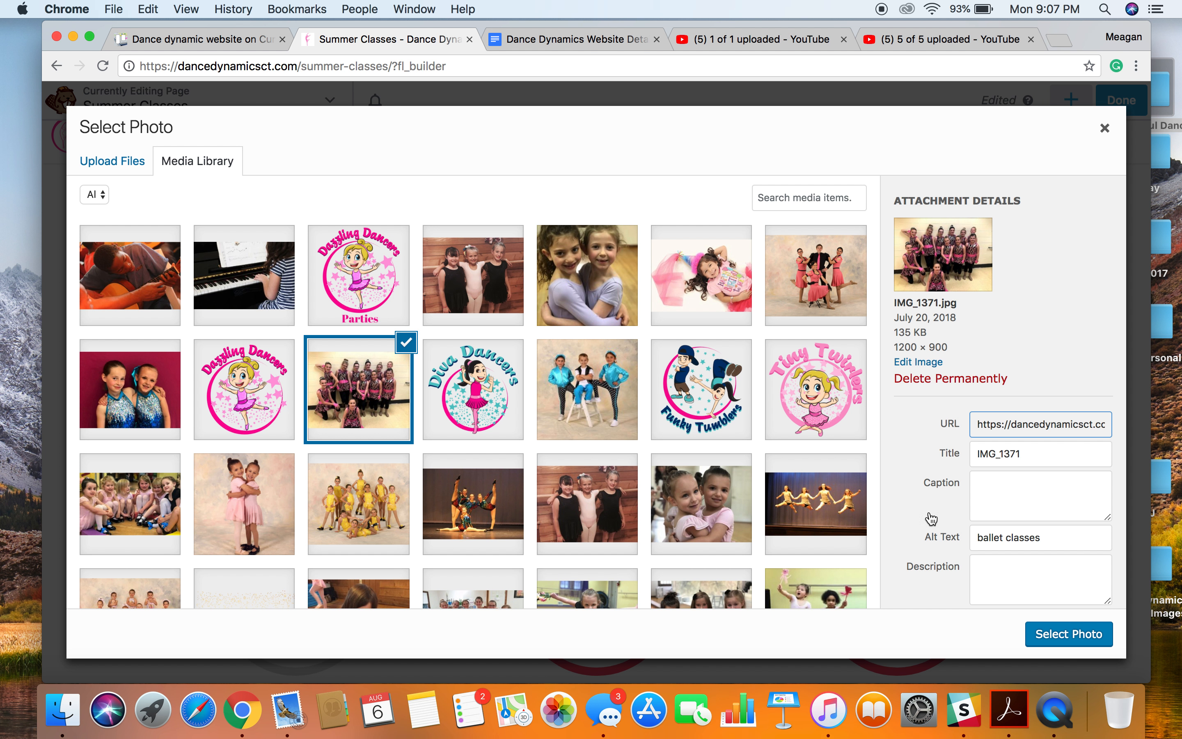
left_click(1069, 634)
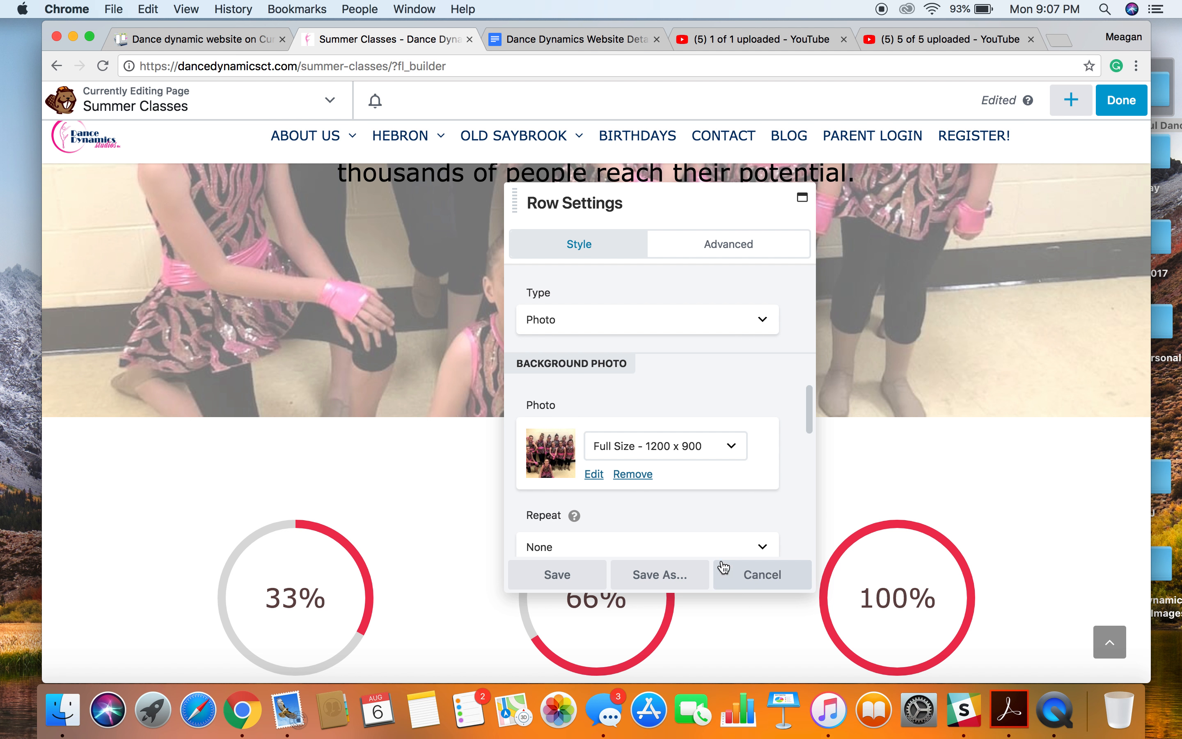
Check the new background photo behind the Zen Life header and save the row settings.
scroll(944, 413, "up", 8)
scroll(945, 415, "up", 4)
scroll(945, 414, "down", 4)
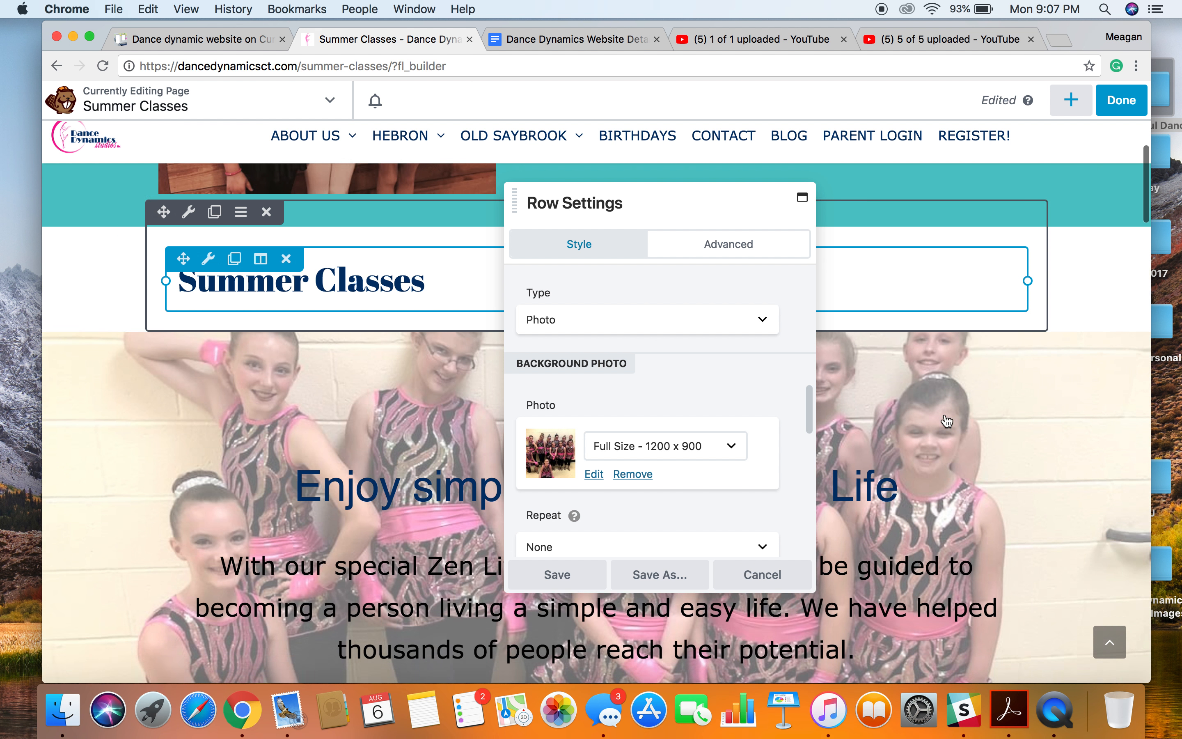
left_click(576, 575)
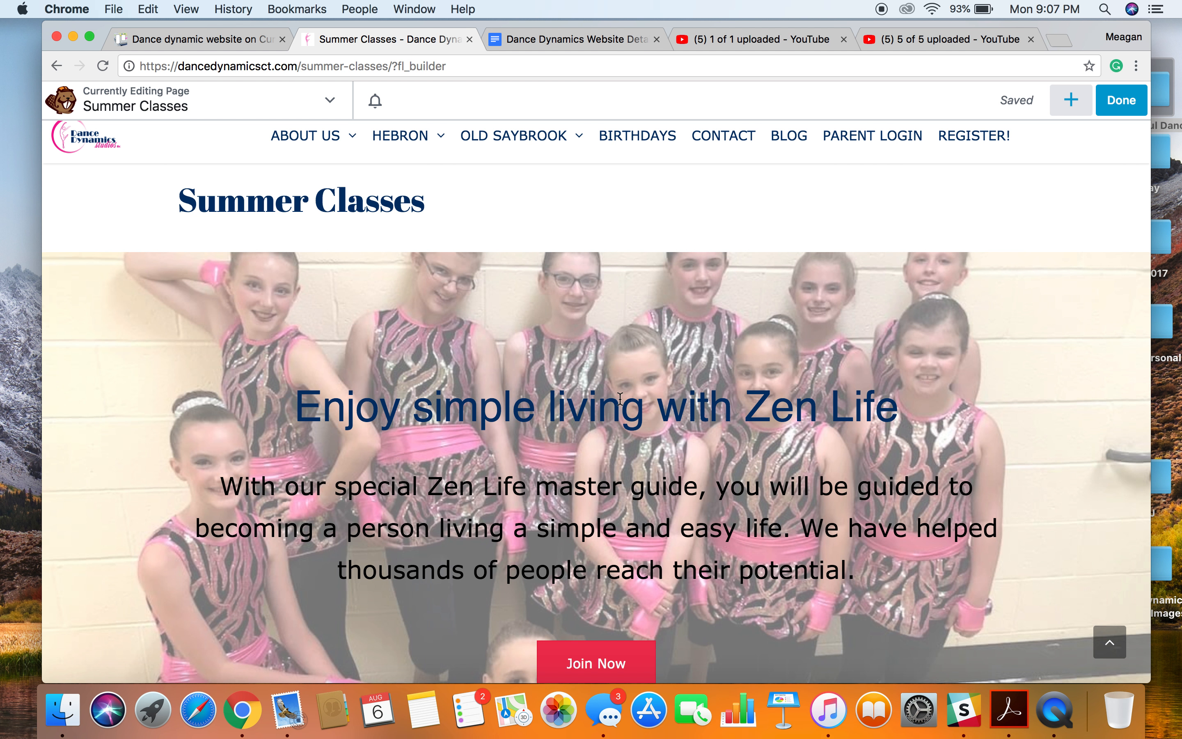
Replace the Zen Life header's heading text with "Dance Dynamics".
left_click(598, 409)
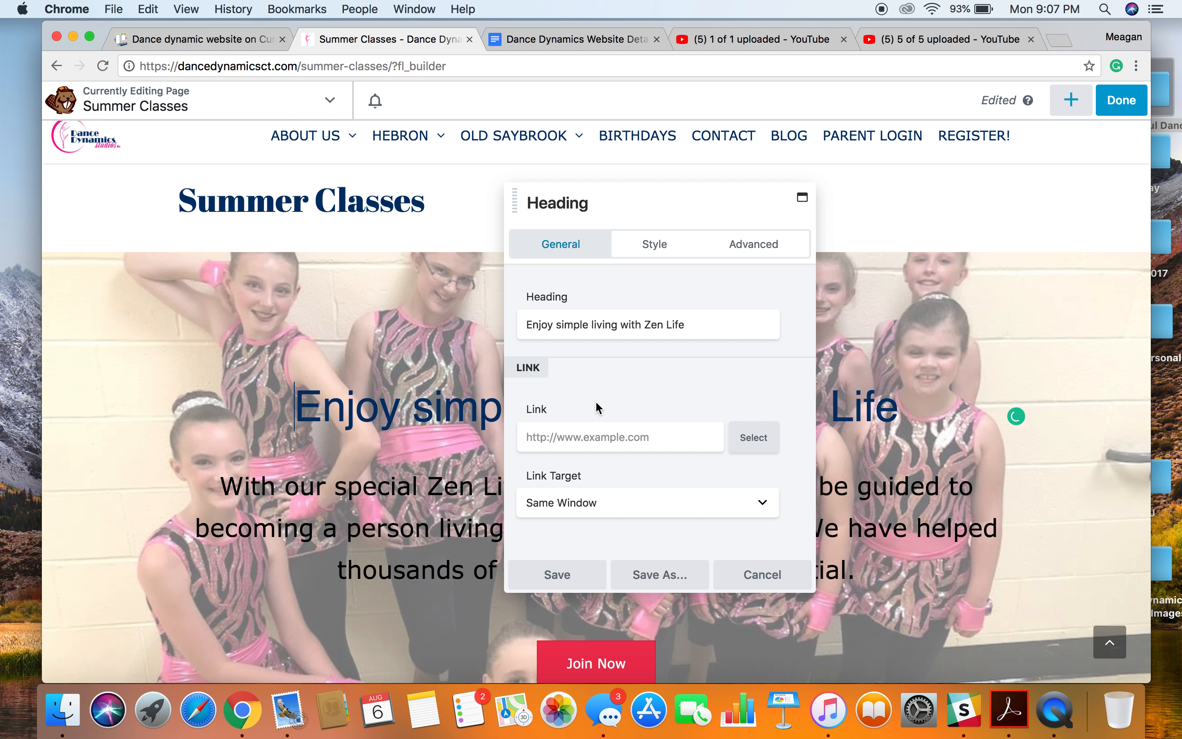
left_click_drag(726, 323, 524, 324)
type("D")
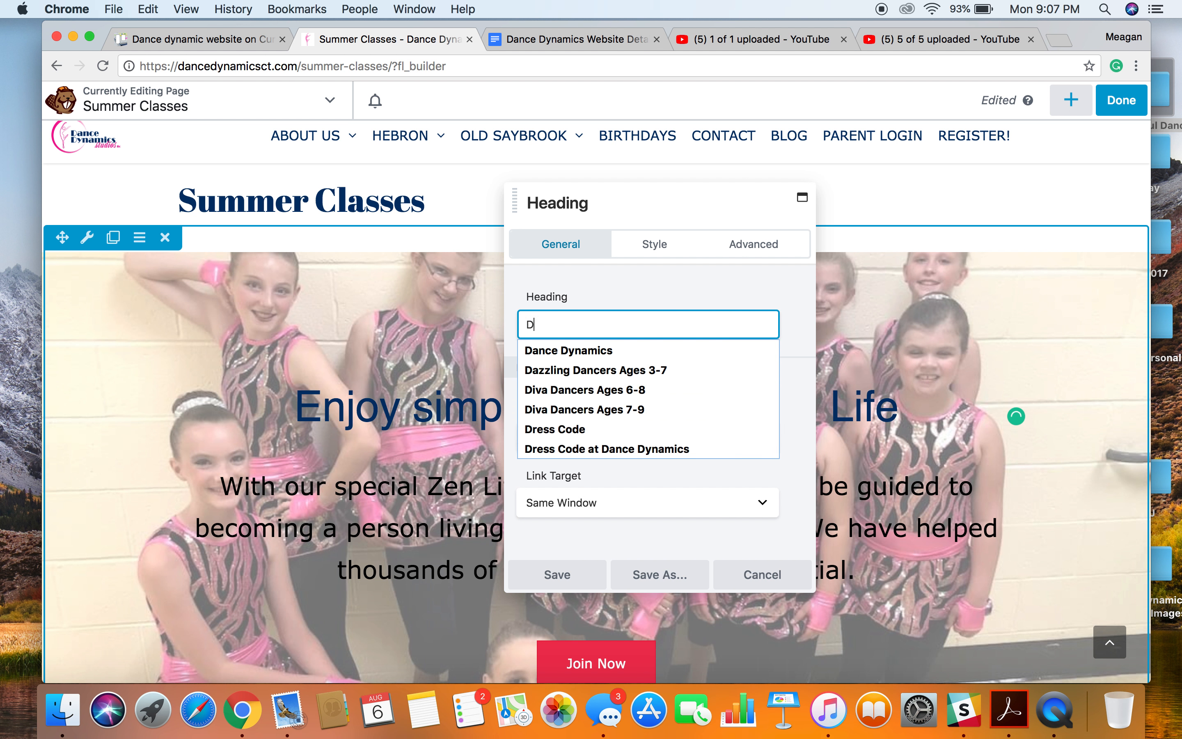
type("ance")
key("Down")
key("Return")
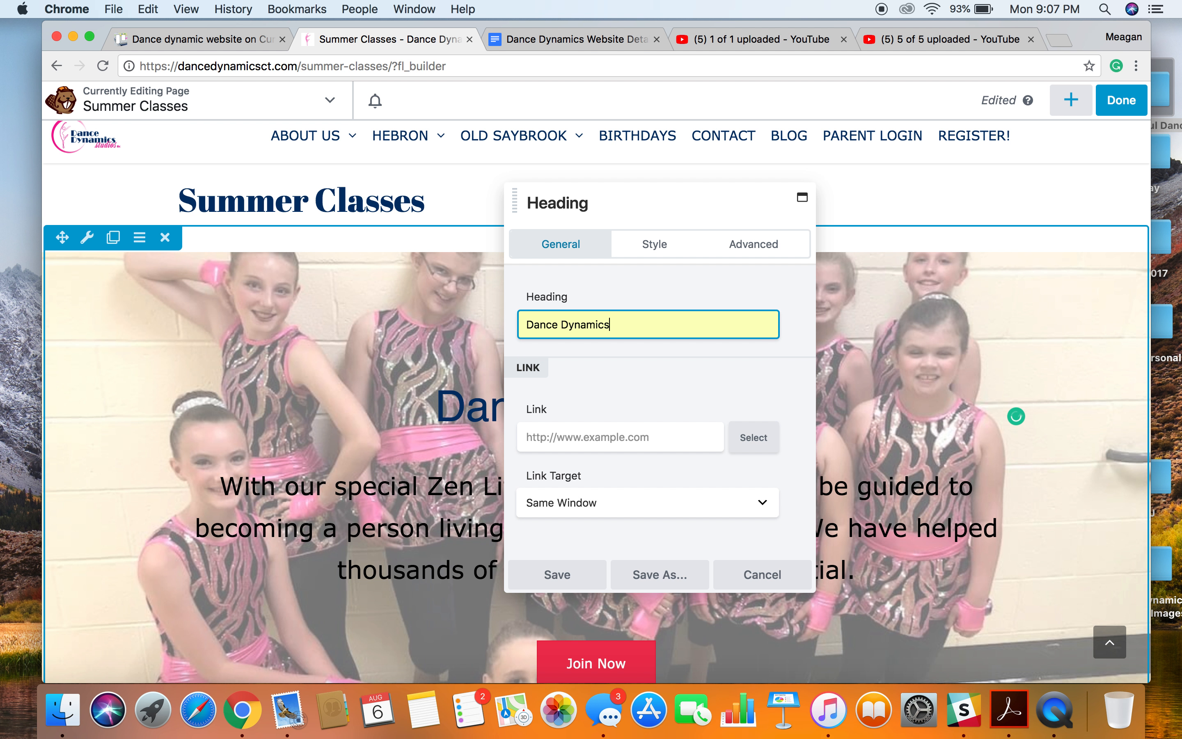
Review the style options of the header heading and save the heading settings.
scroll(604, 406, "down", 5)
left_click(606, 407)
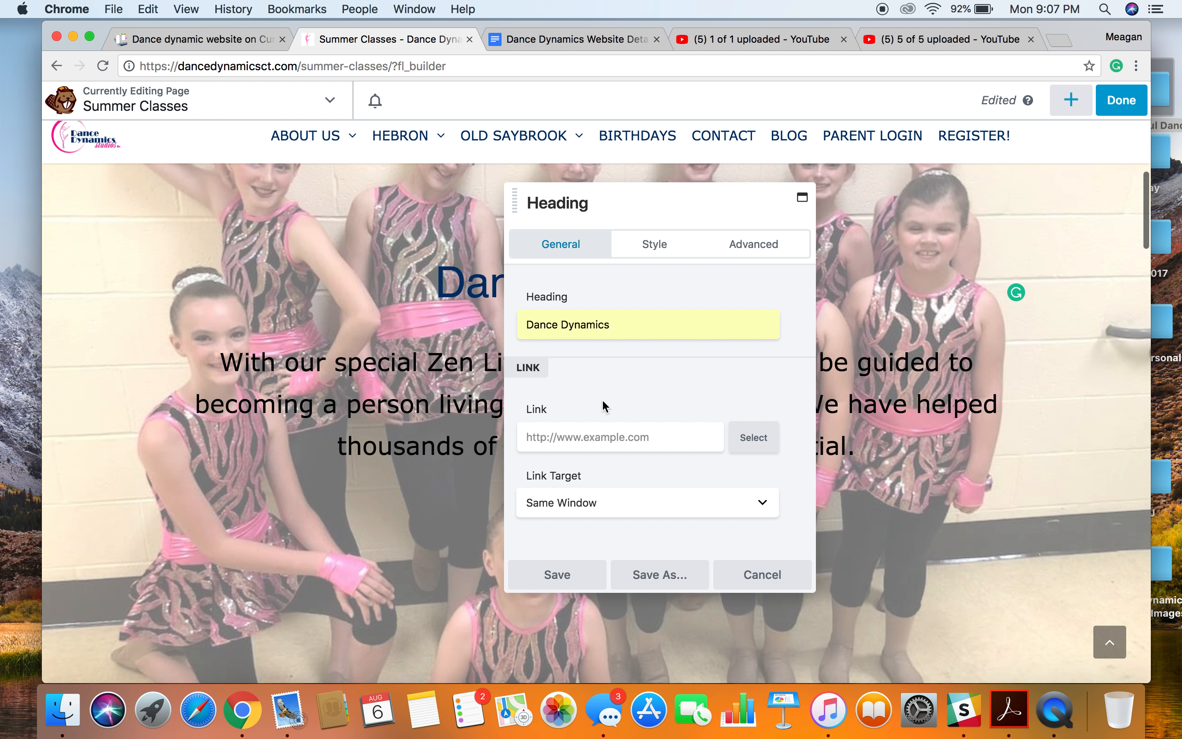
scroll(605, 406, "down", 2)
left_click(645, 258)
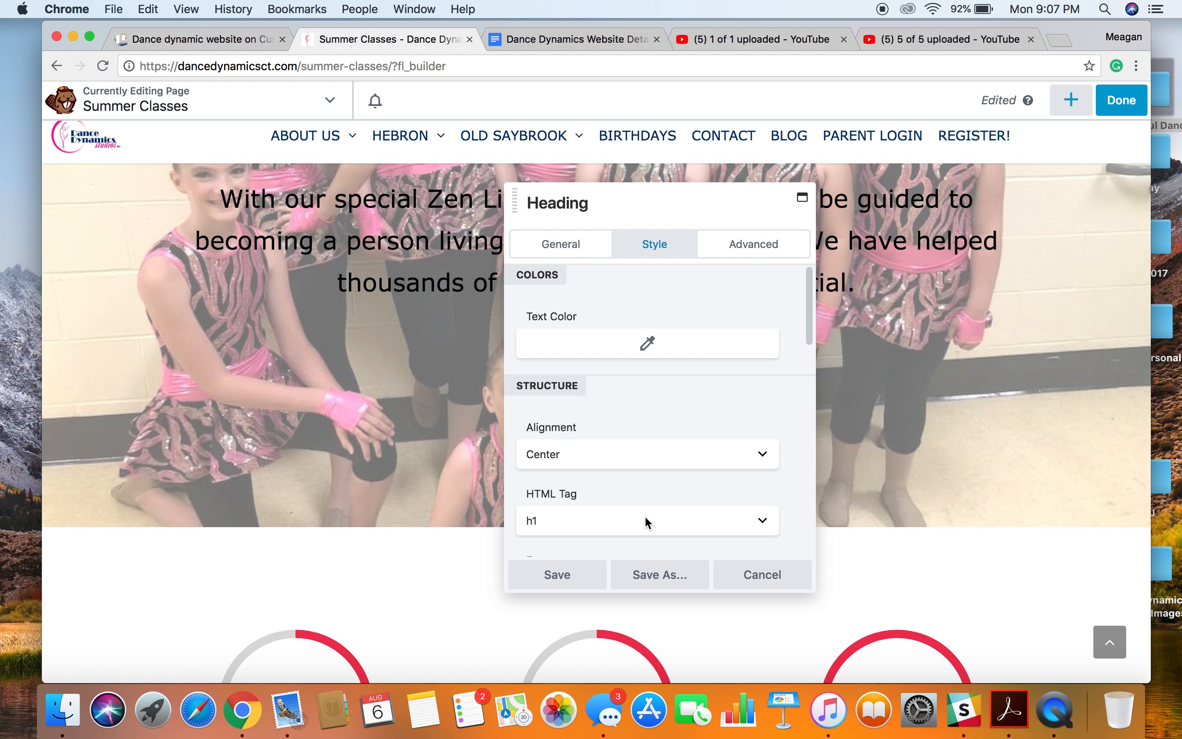
left_click(557, 575)
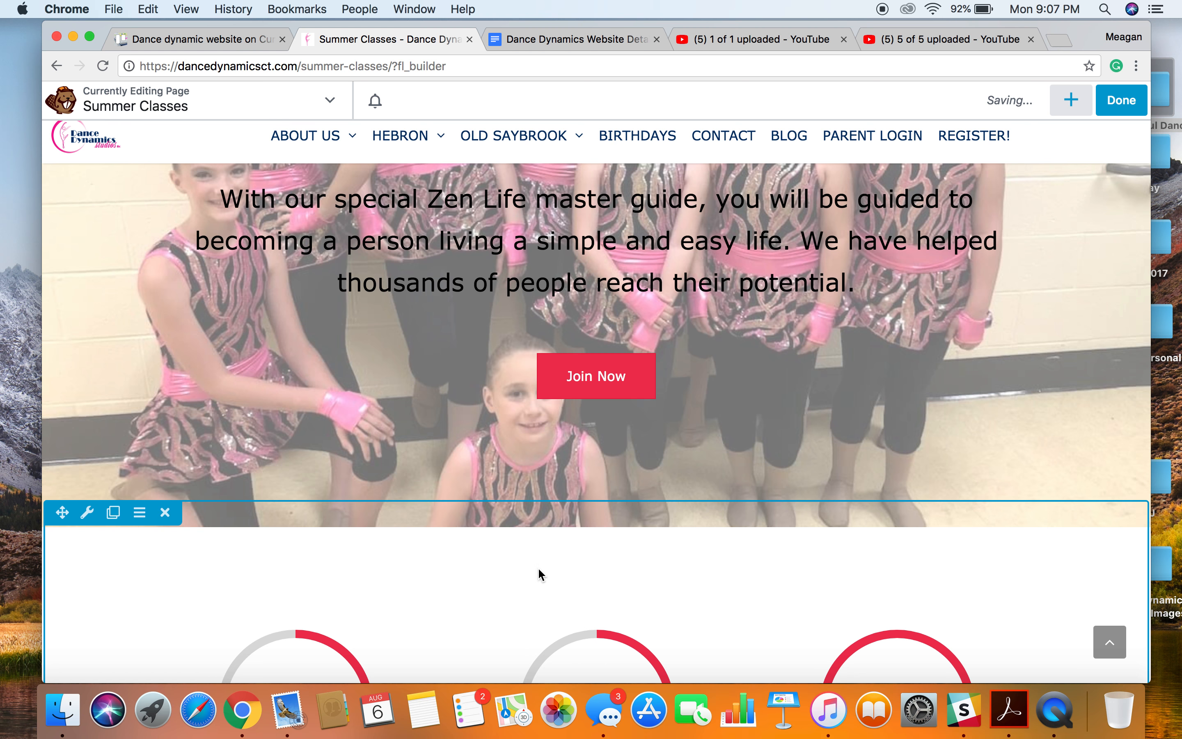
Examine the edited header and the progress circle, testimonial and product sections of the Zen Life layout below it.
scroll(635, 347, "up", 2)
scroll(593, 290, "up", 5)
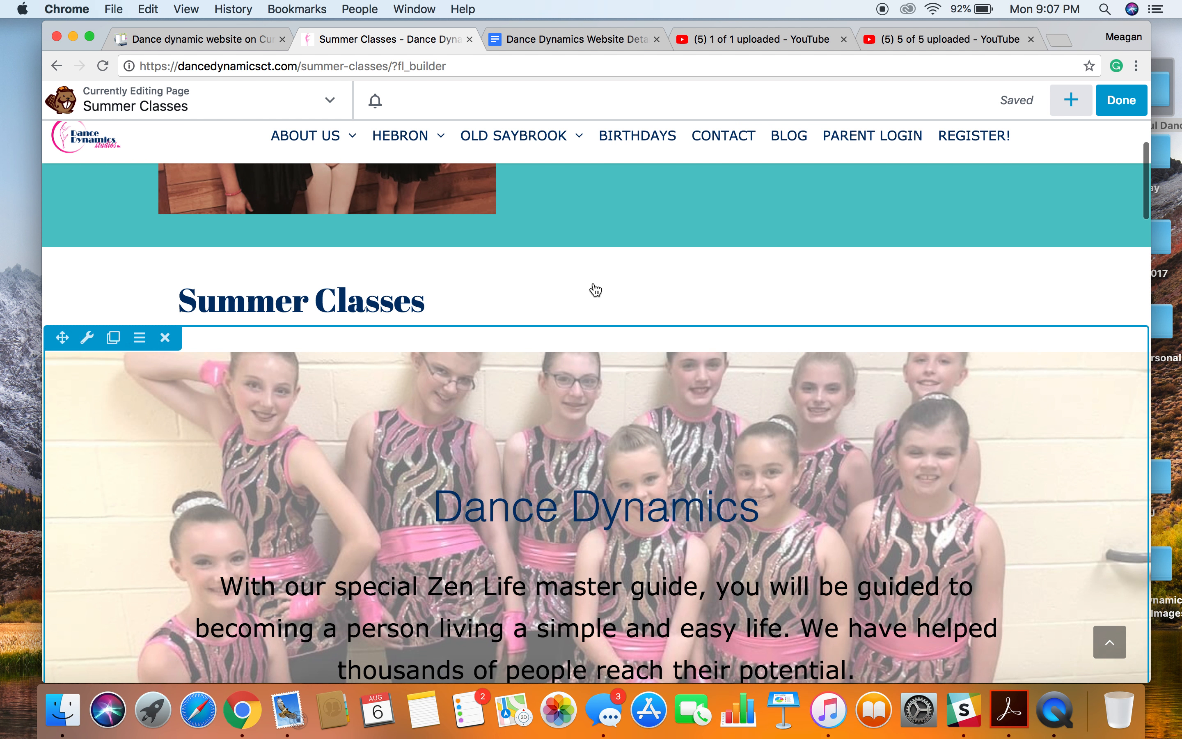
scroll(615, 636, "down", 15)
scroll(618, 631, "up", 5)
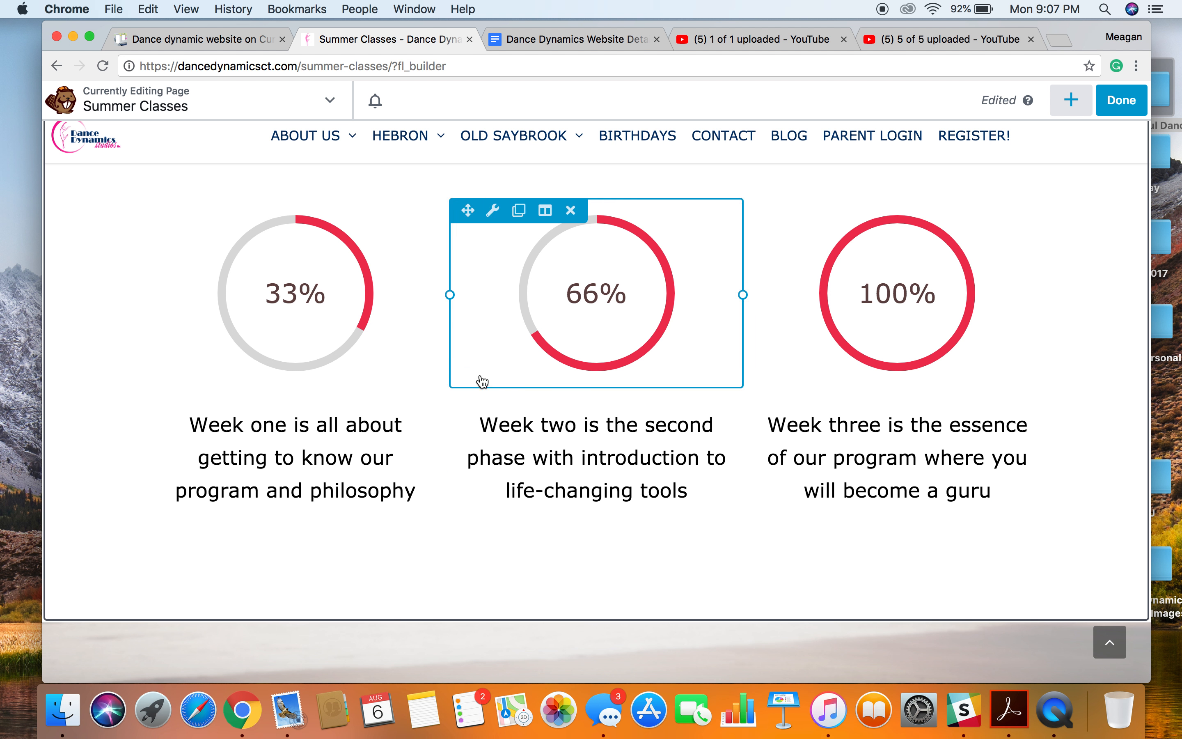
scroll(506, 477, "down", 10)
scroll(502, 478, "down", 6)
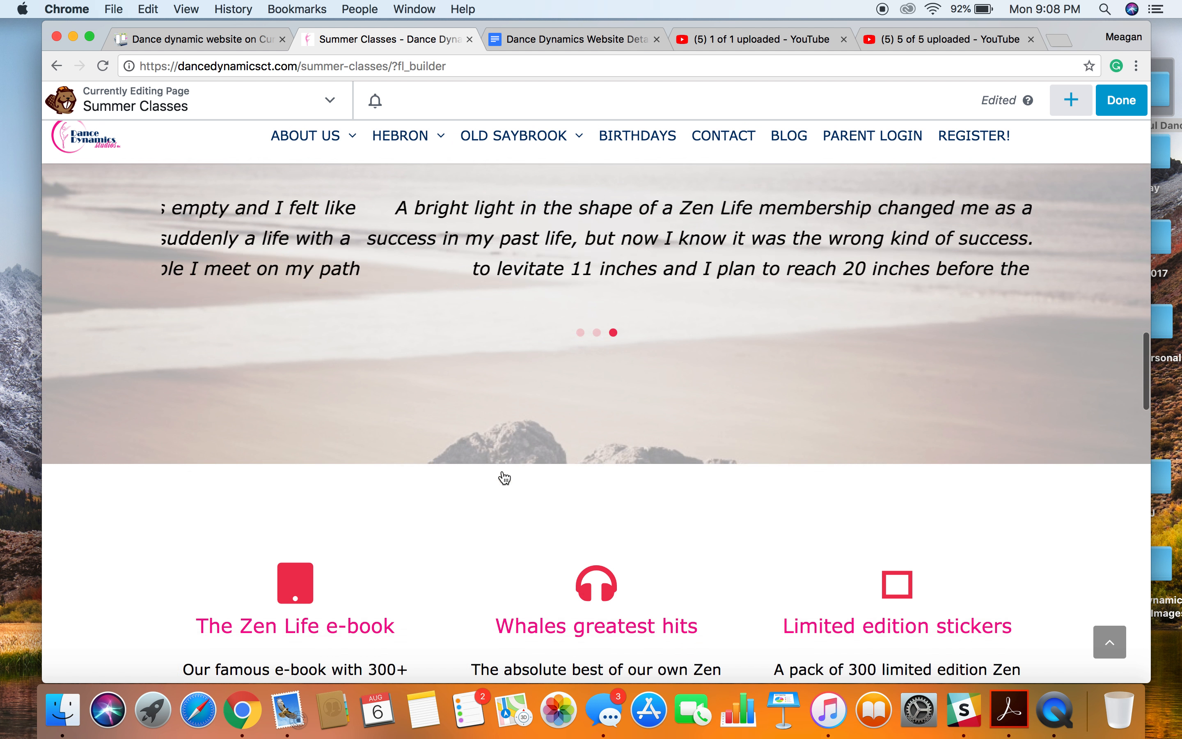
scroll(501, 477, "up", 4)
scroll(607, 423, "down", 8)
scroll(605, 424, "up", 15)
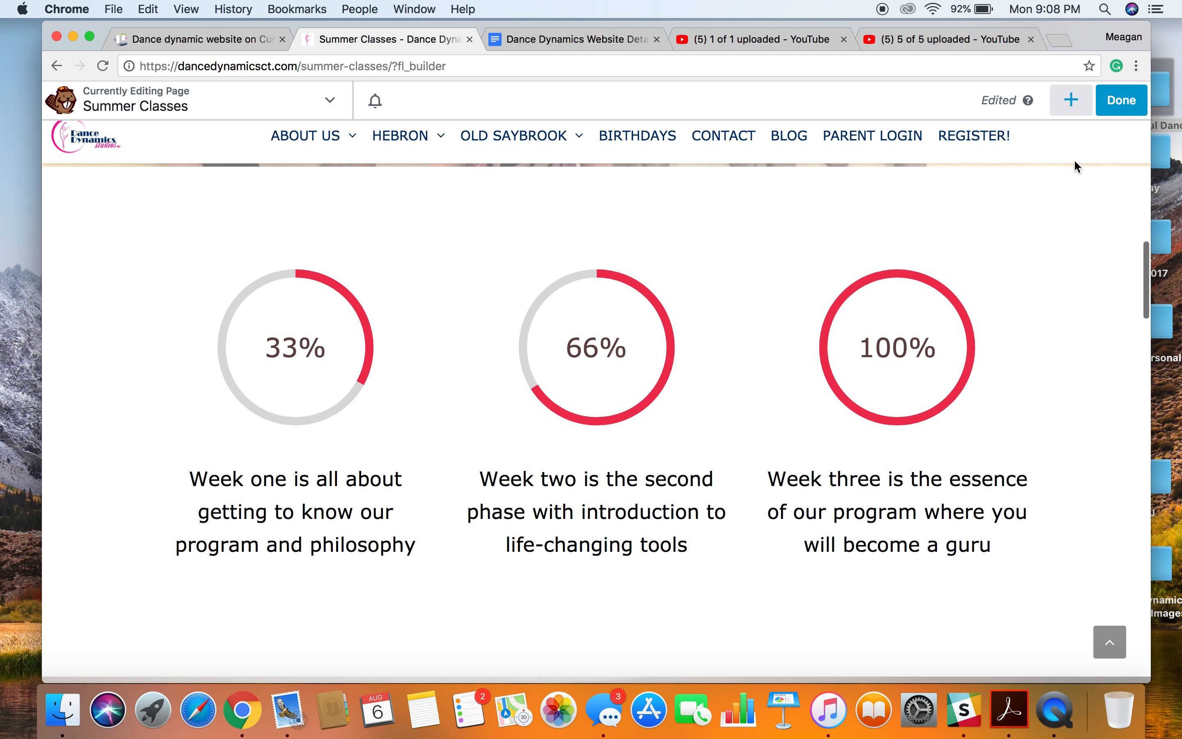
Browse the saved rows and Saved Templates, and append the Dazzling Dancers template to the existing layout.
left_click(1071, 103)
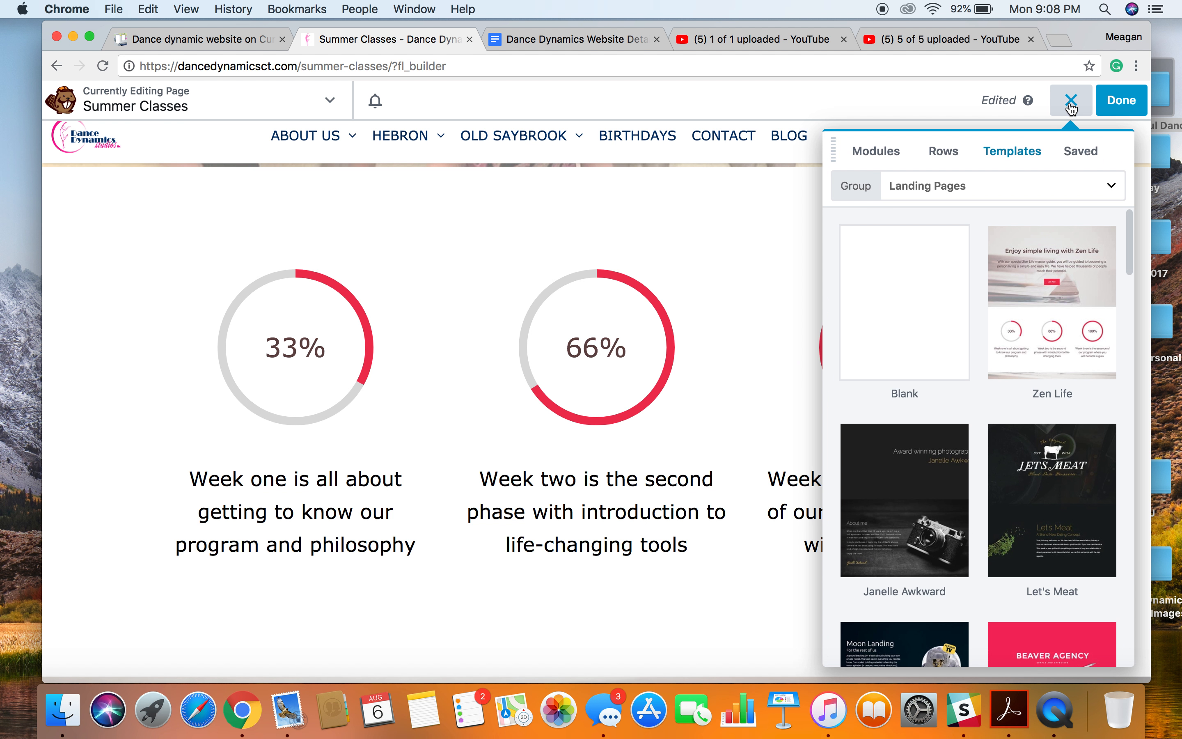
left_click(1081, 152)
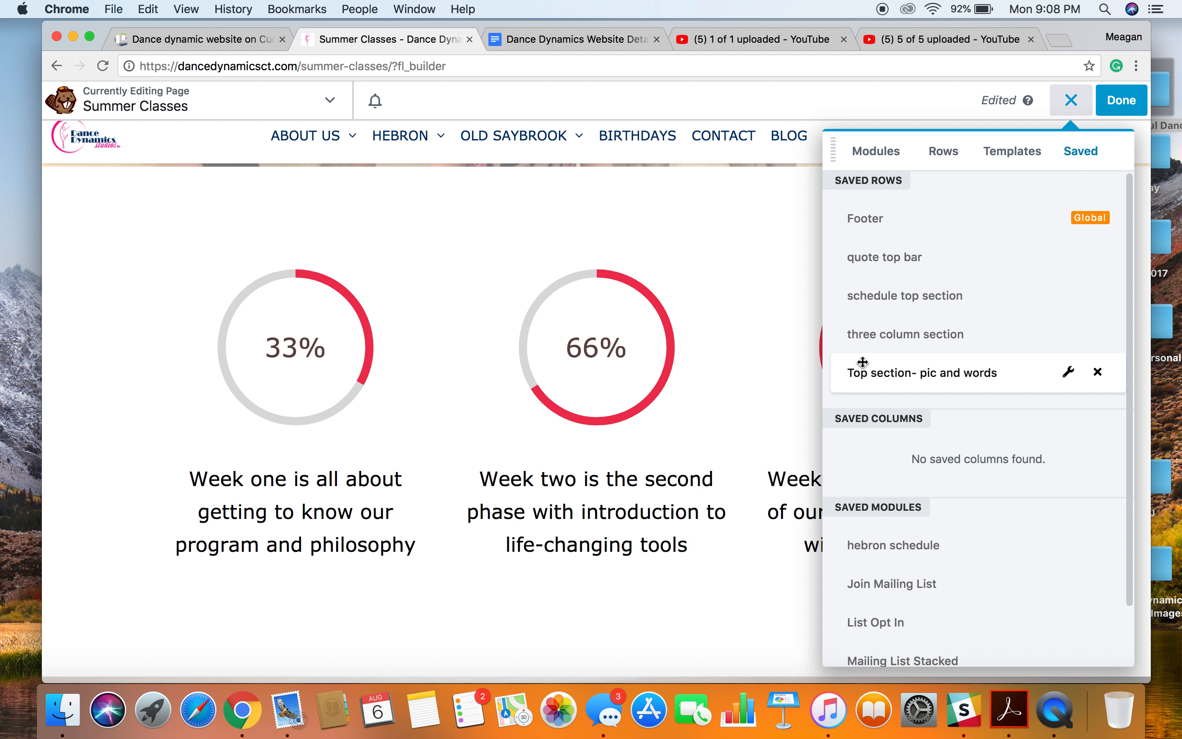
left_click(1010, 156)
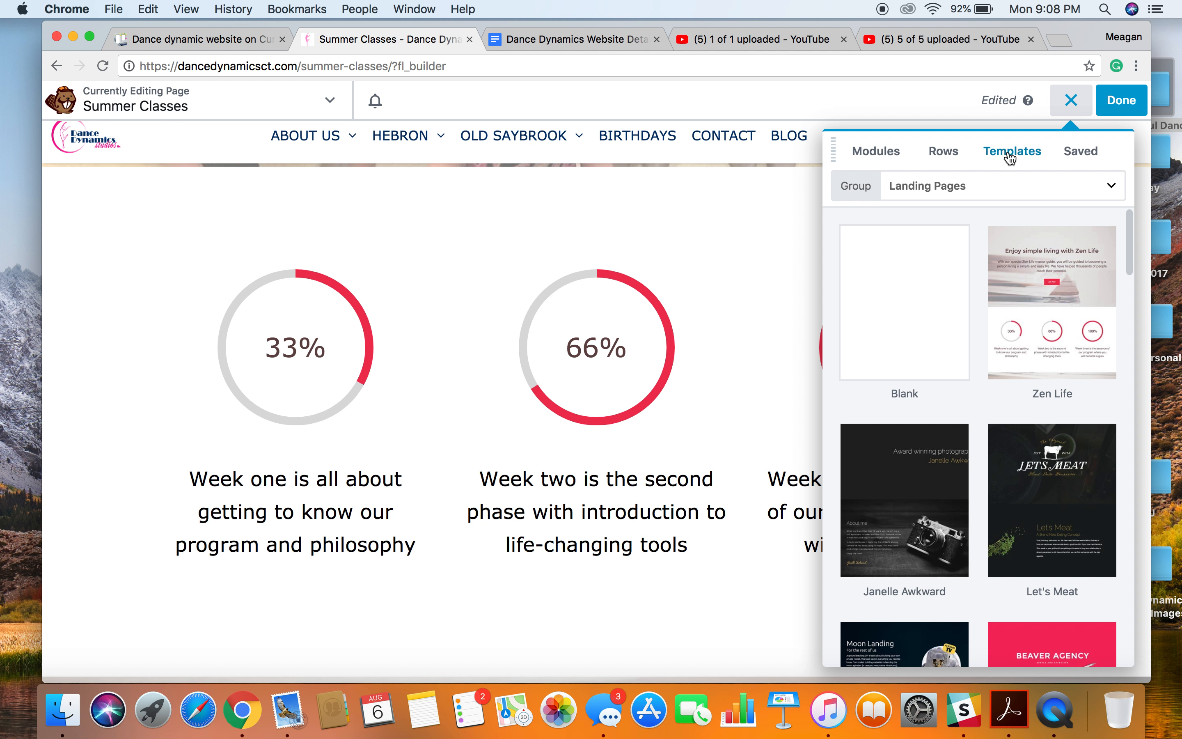
left_click(1008, 194)
left_click(922, 309)
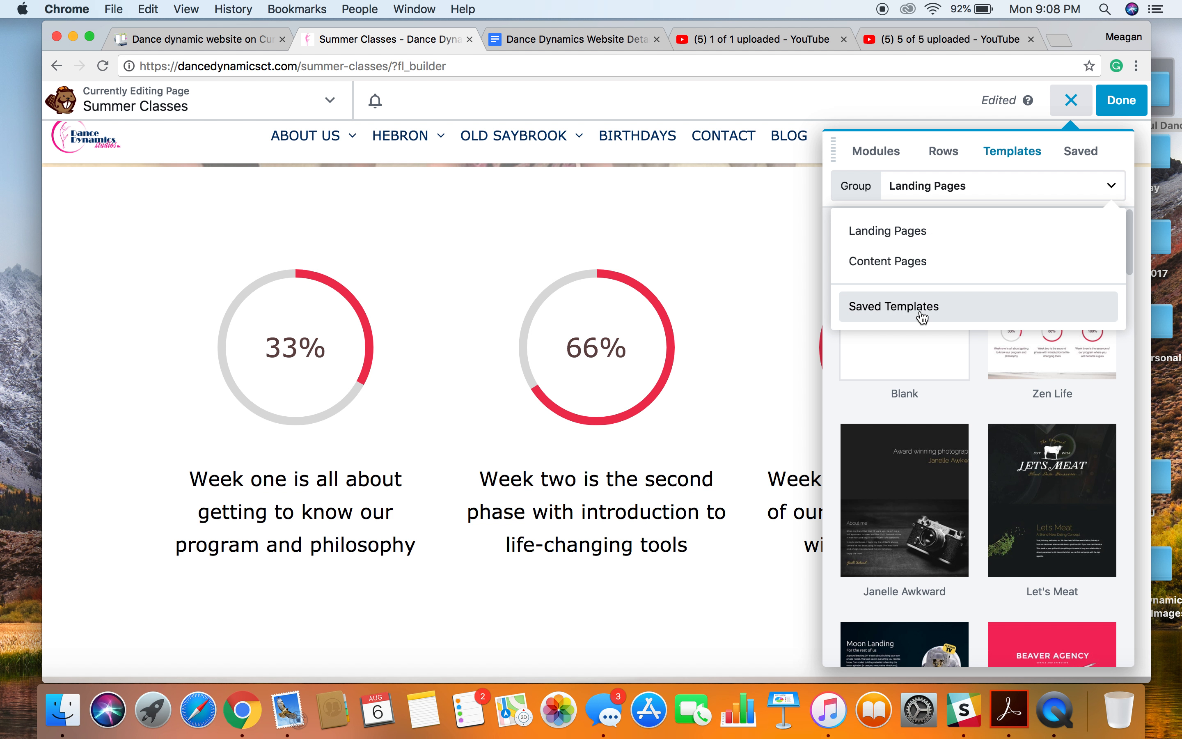
scroll(923, 317, "down", 3)
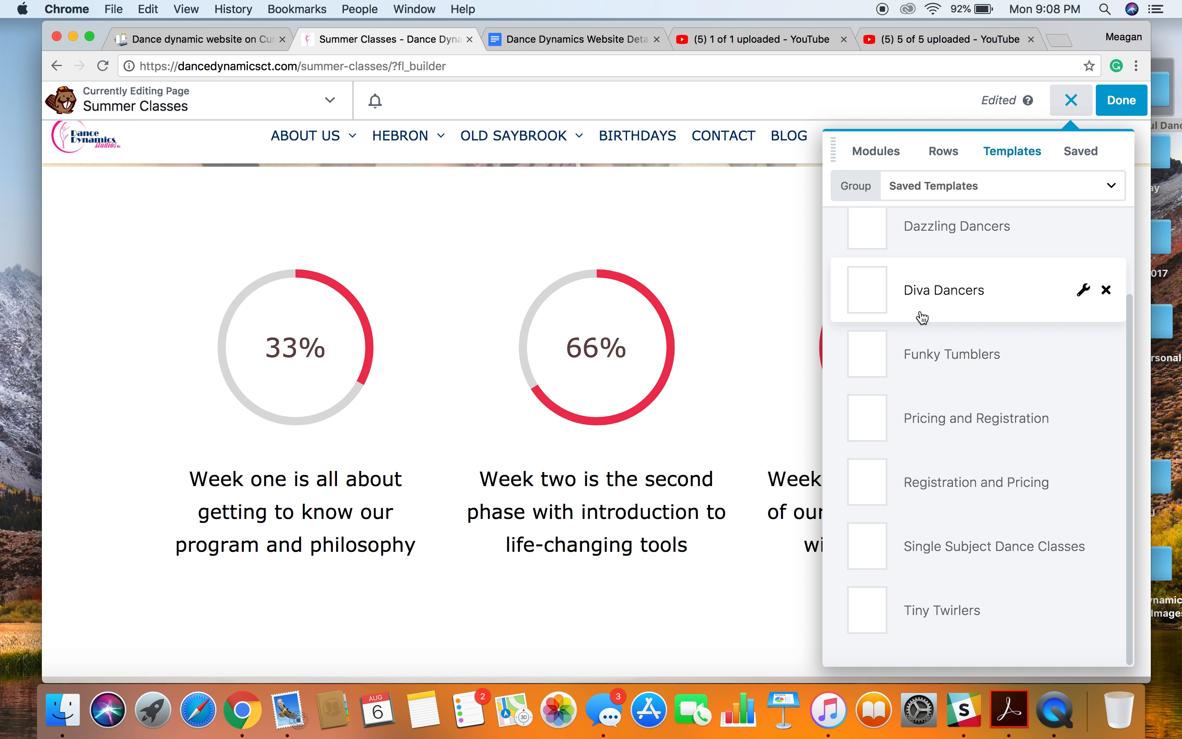
scroll(923, 317, "up", 3)
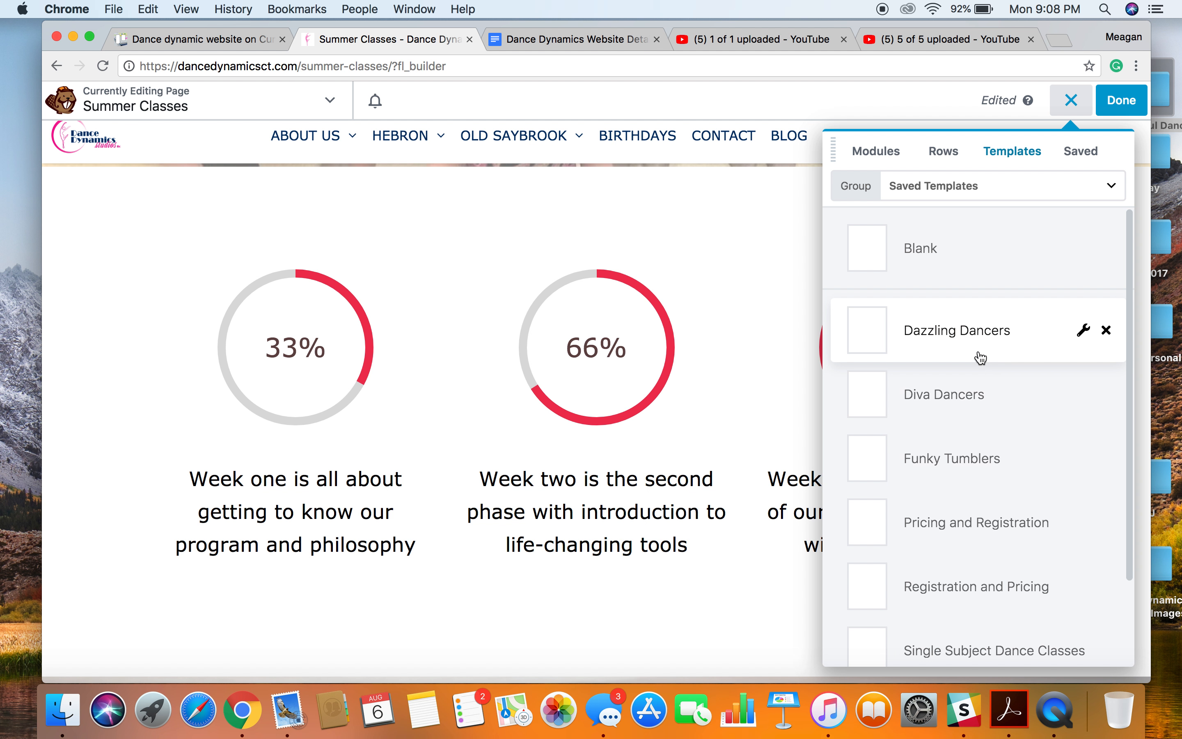
scroll(979, 356, "down", 2)
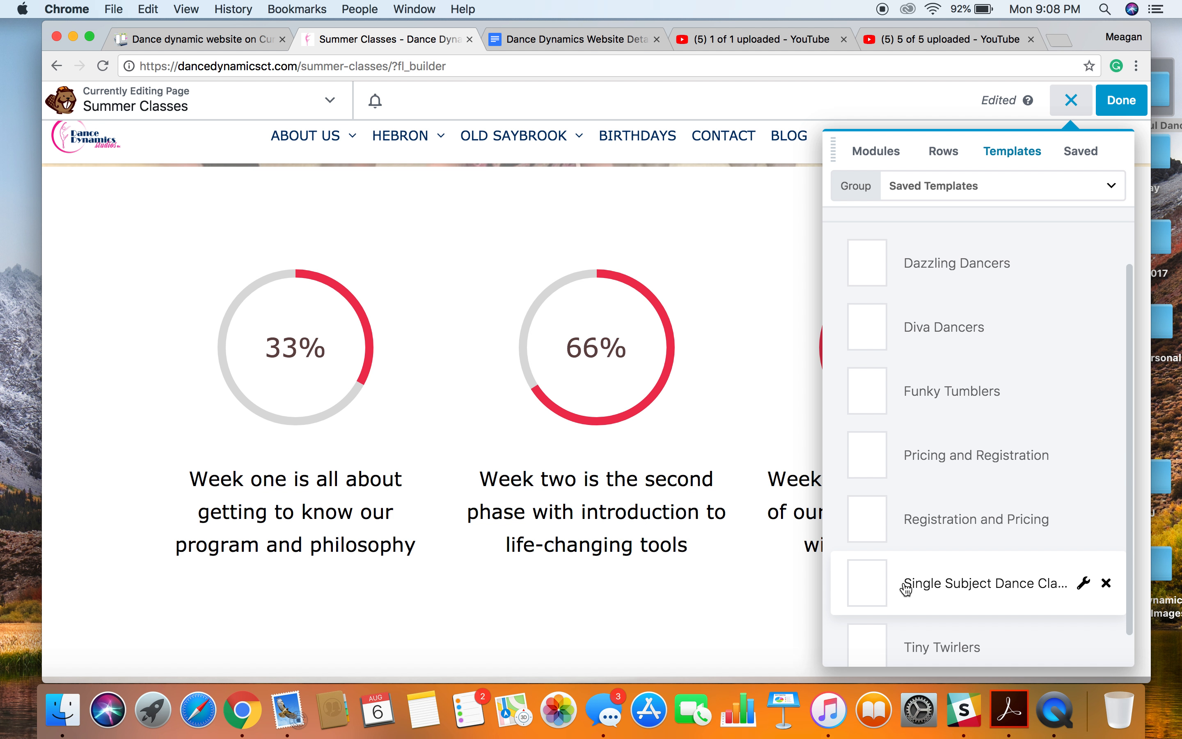
left_click(966, 270)
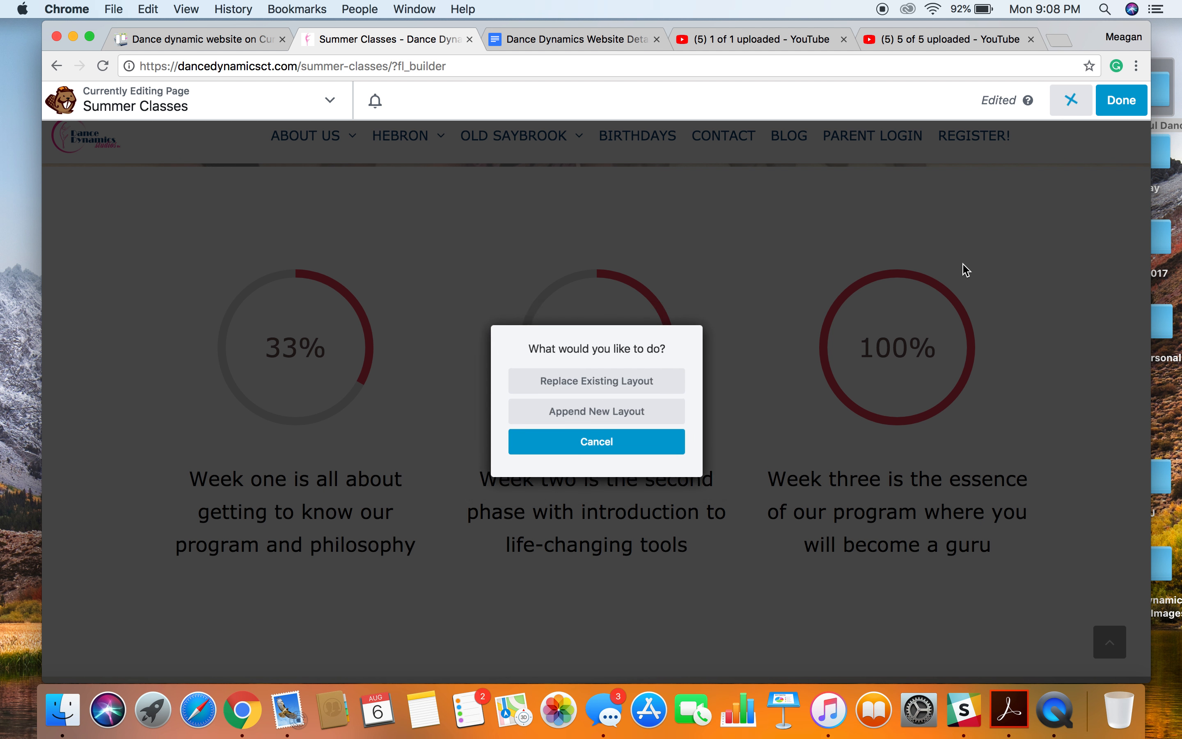
left_click(646, 414)
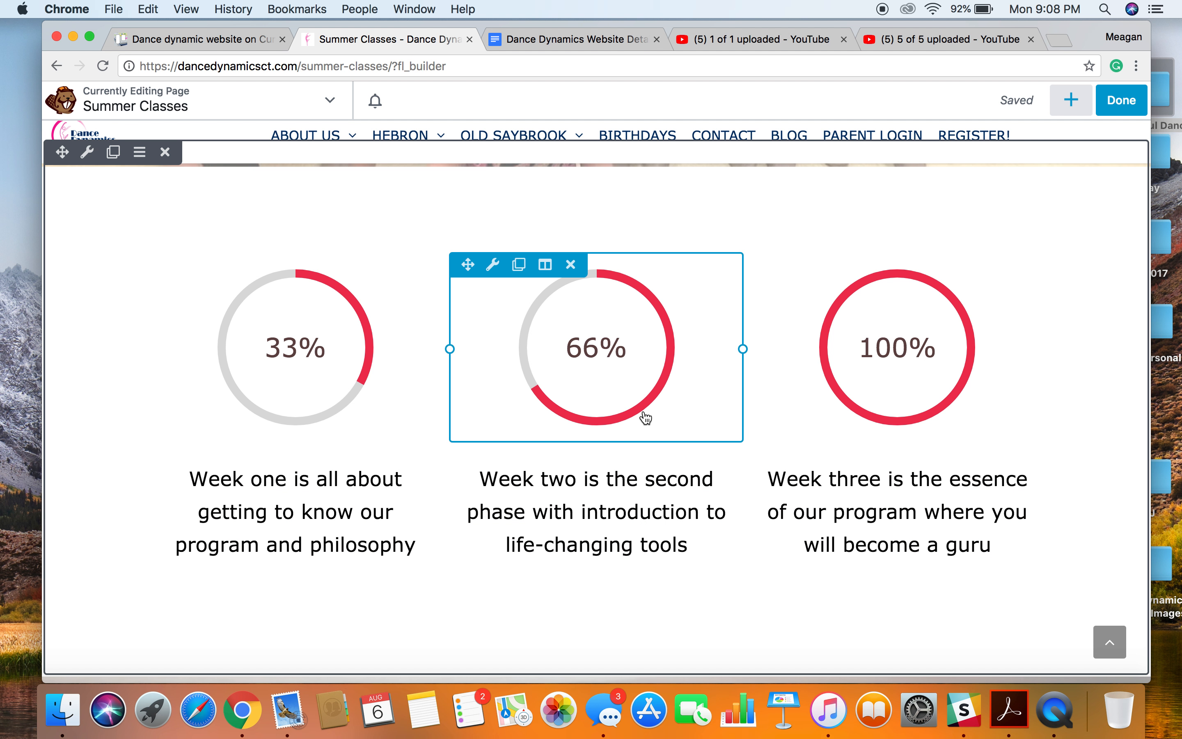
Check how the appended Dazzling Dancers section sits beneath the Zen Life content.
scroll(668, 457, "down", 15)
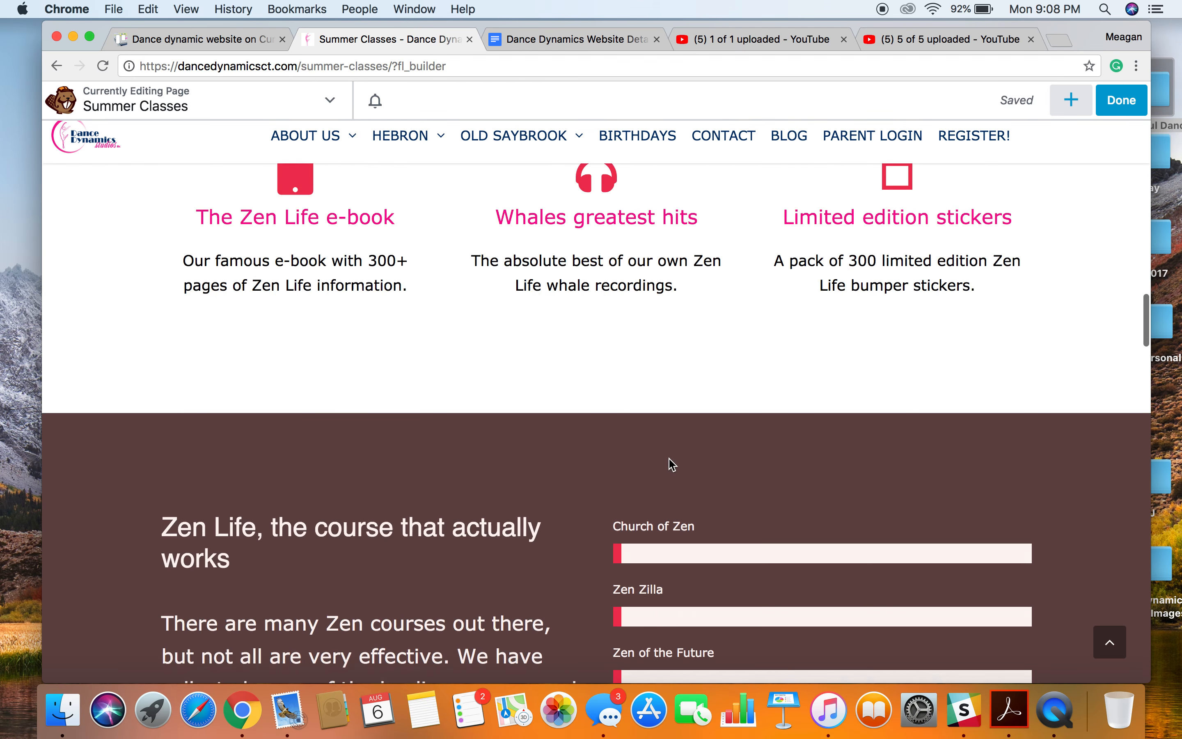
scroll(670, 458, "down", 15)
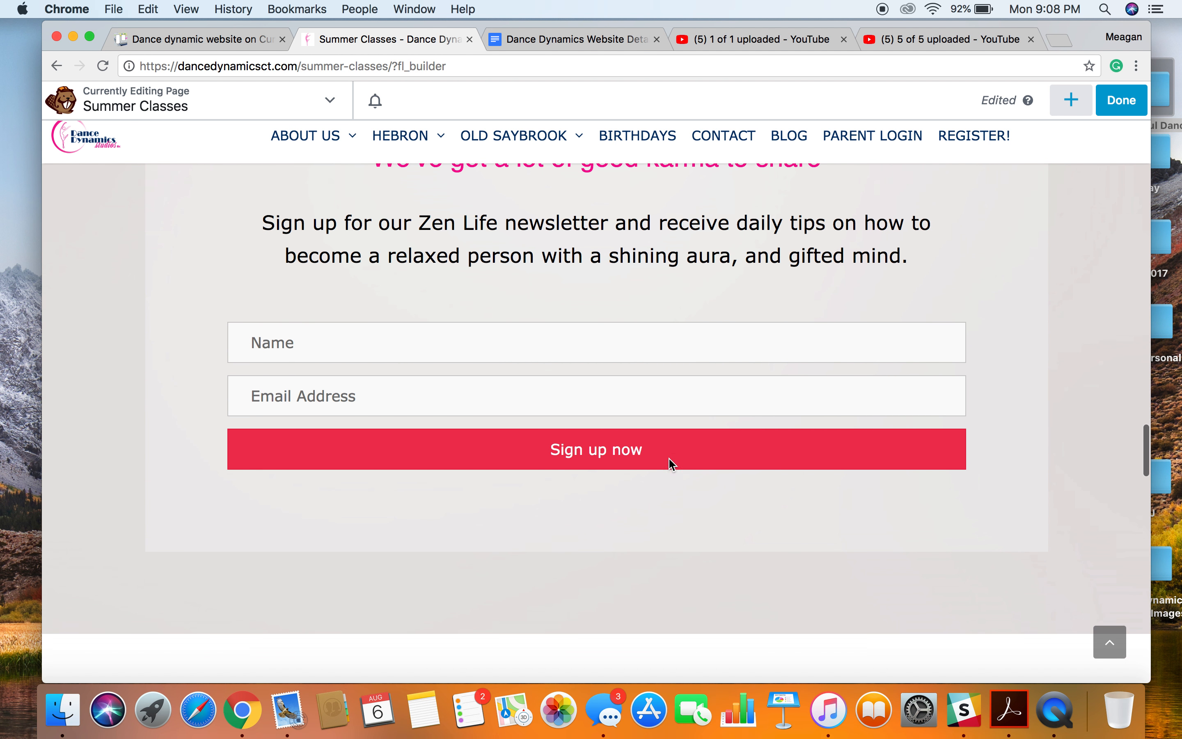
scroll(668, 458, "down", 5)
scroll(669, 457, "up", 7)
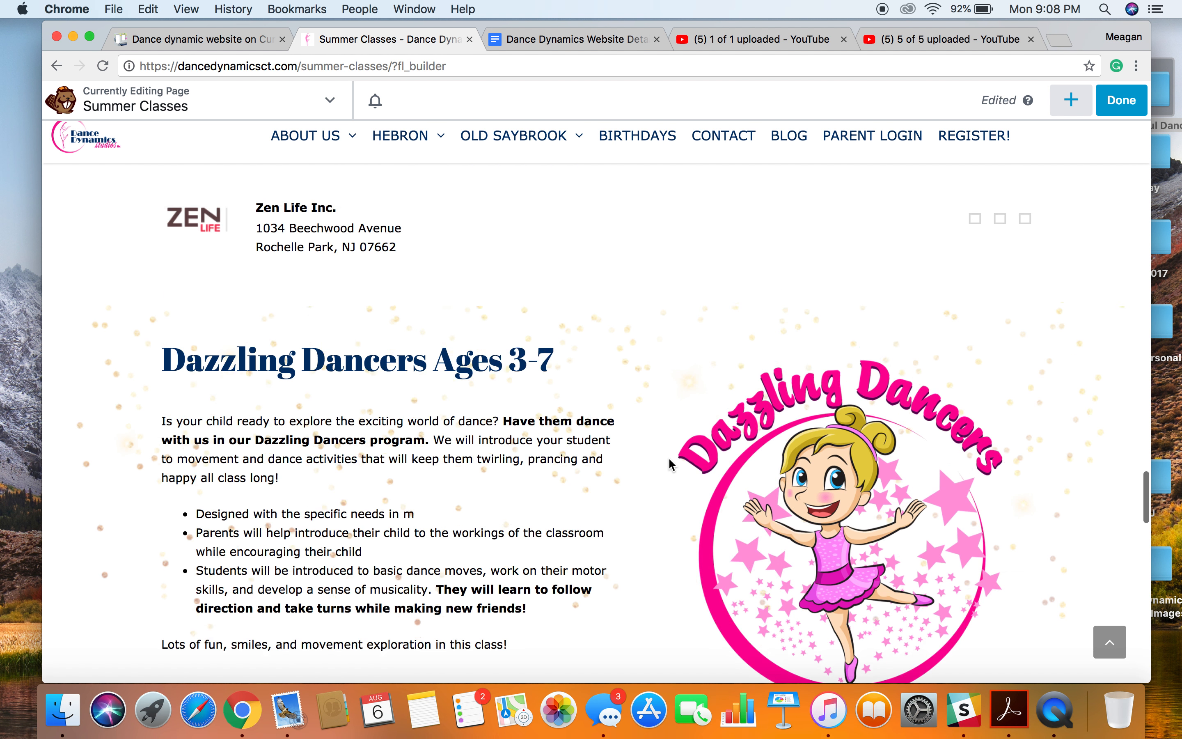
scroll(670, 462, "down", 1)
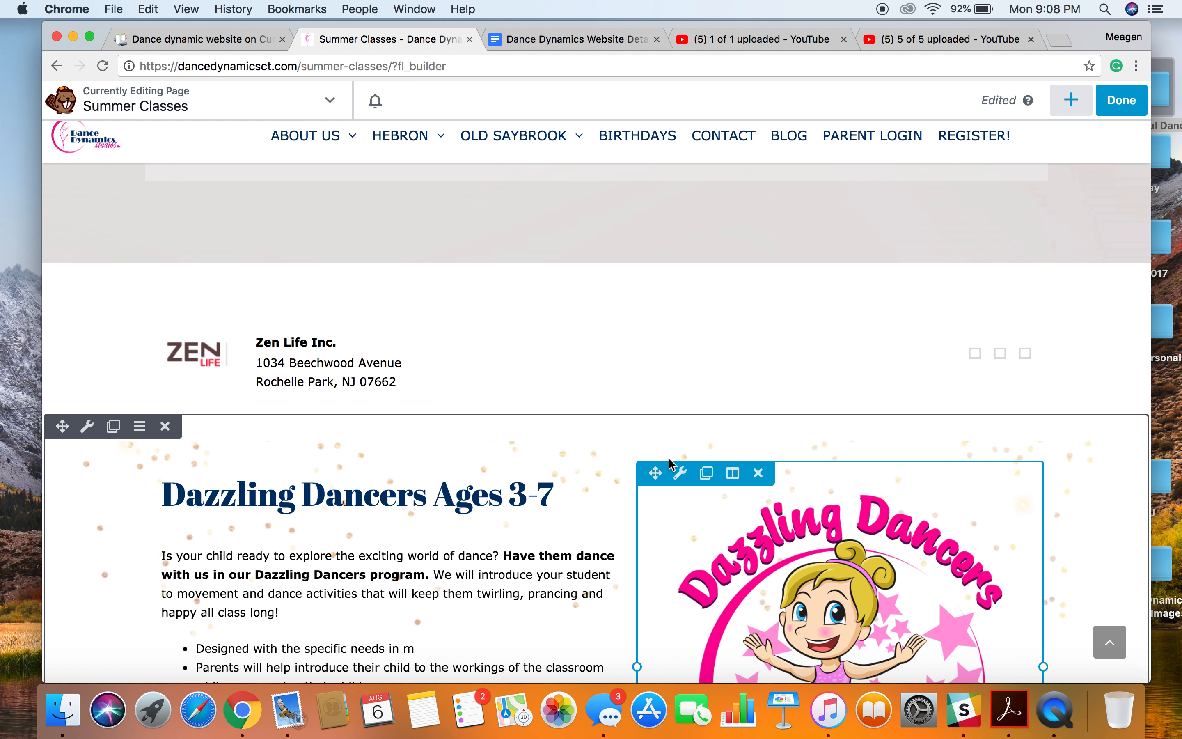
scroll(669, 462, "down", 15)
Delete the Zen Life footer address row and the newsletter sign-up row above it.
scroll(664, 400, "up", 7)
scroll(639, 462, "up", 10)
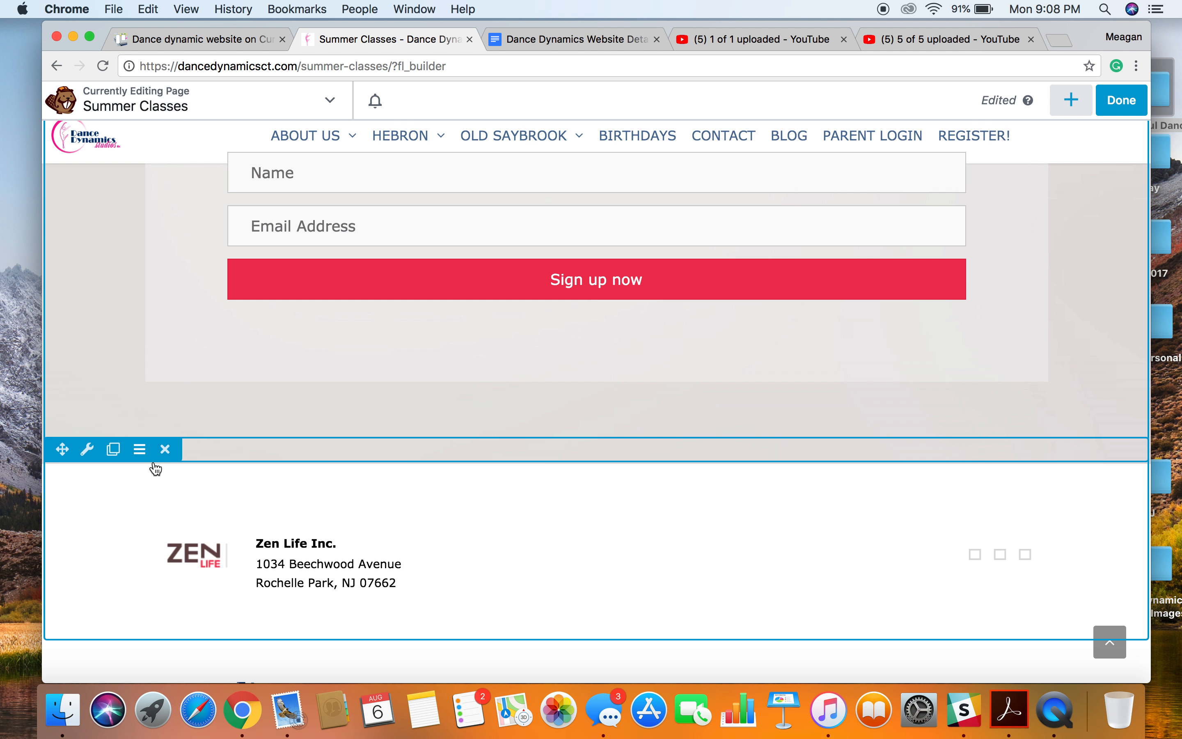
left_click(167, 449)
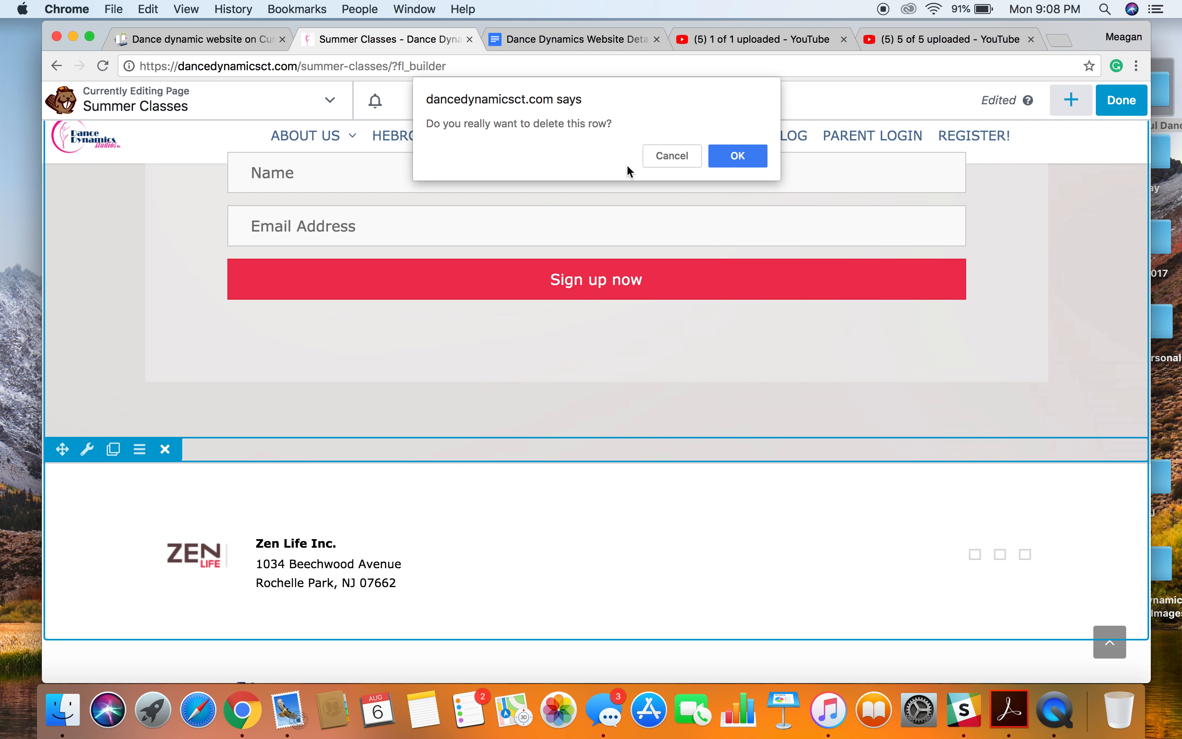
left_click(753, 163)
scroll(566, 311, "up", 10)
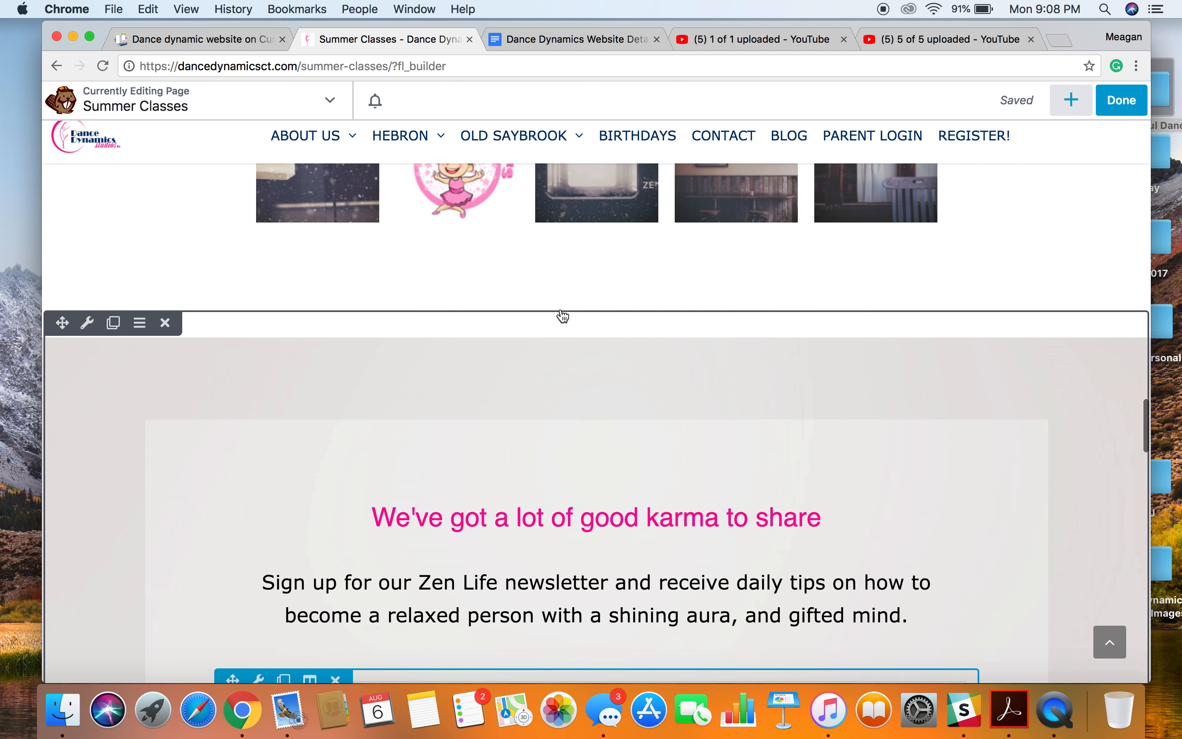
left_click(166, 329)
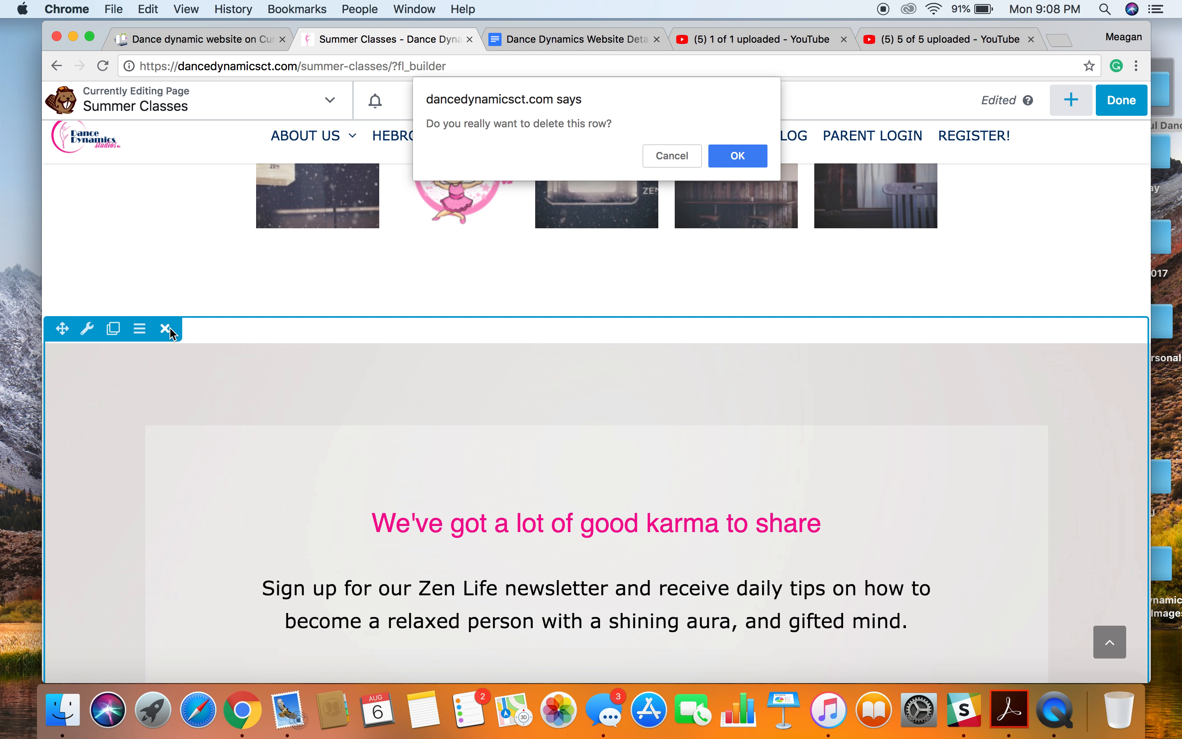
left_click(738, 155)
Delete the "Zen Life user submitted photos" heading and the photo gallery row that contained it.
scroll(586, 391, "up", 5)
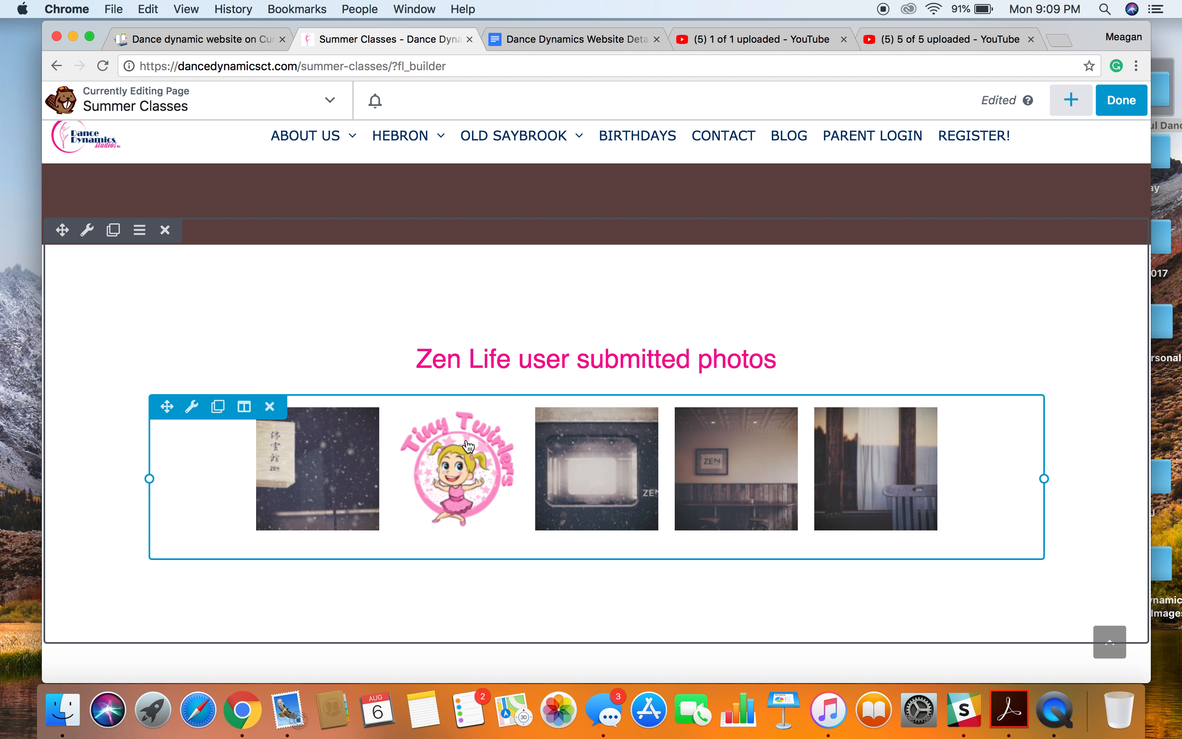
left_click(271, 342)
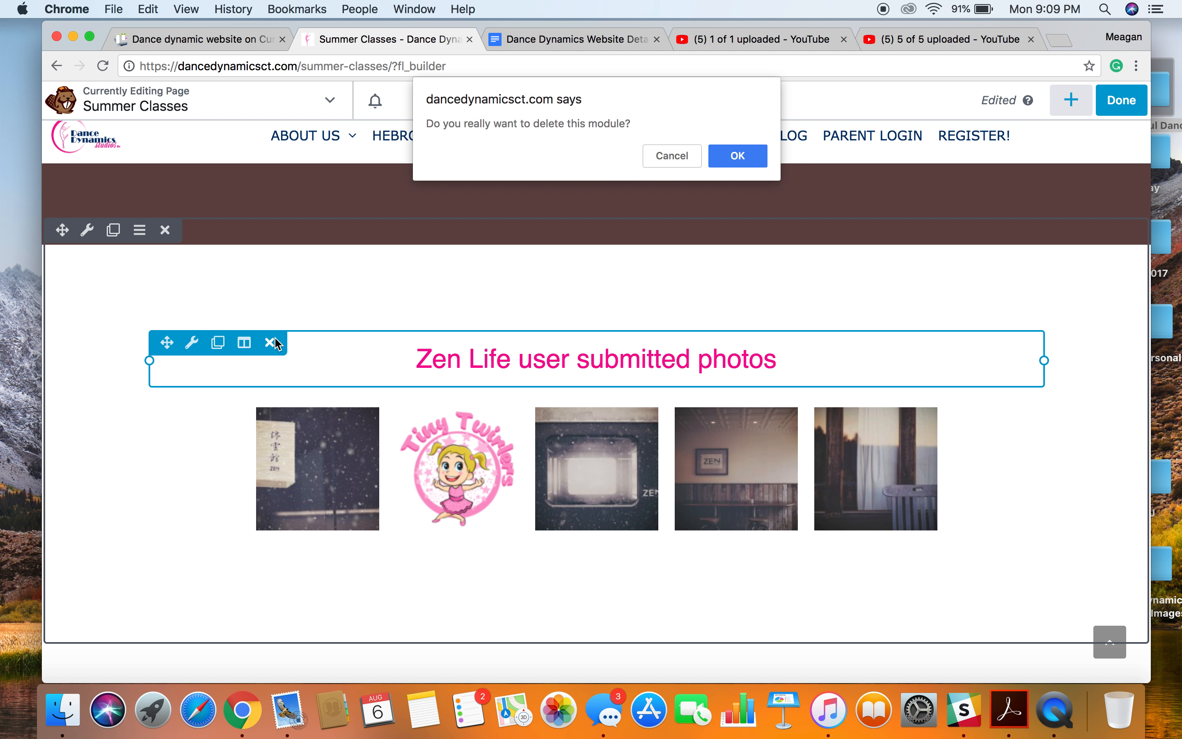
left_click(737, 156)
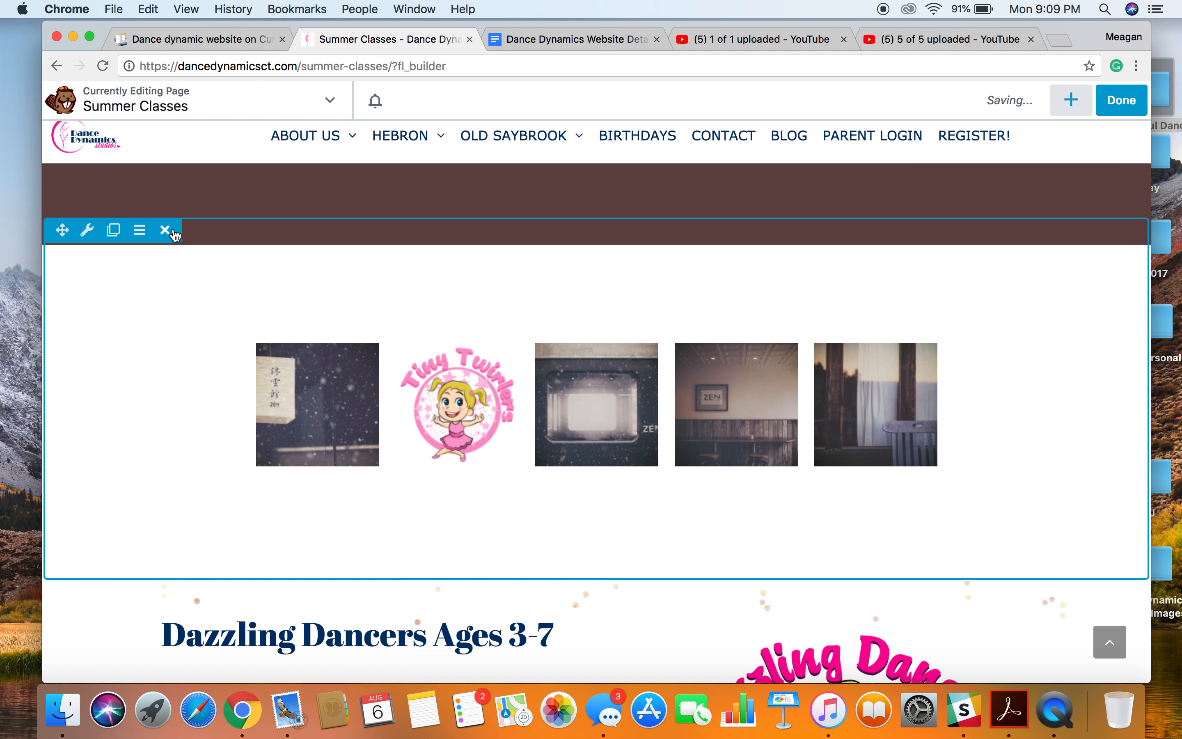
left_click(166, 231)
left_click(737, 156)
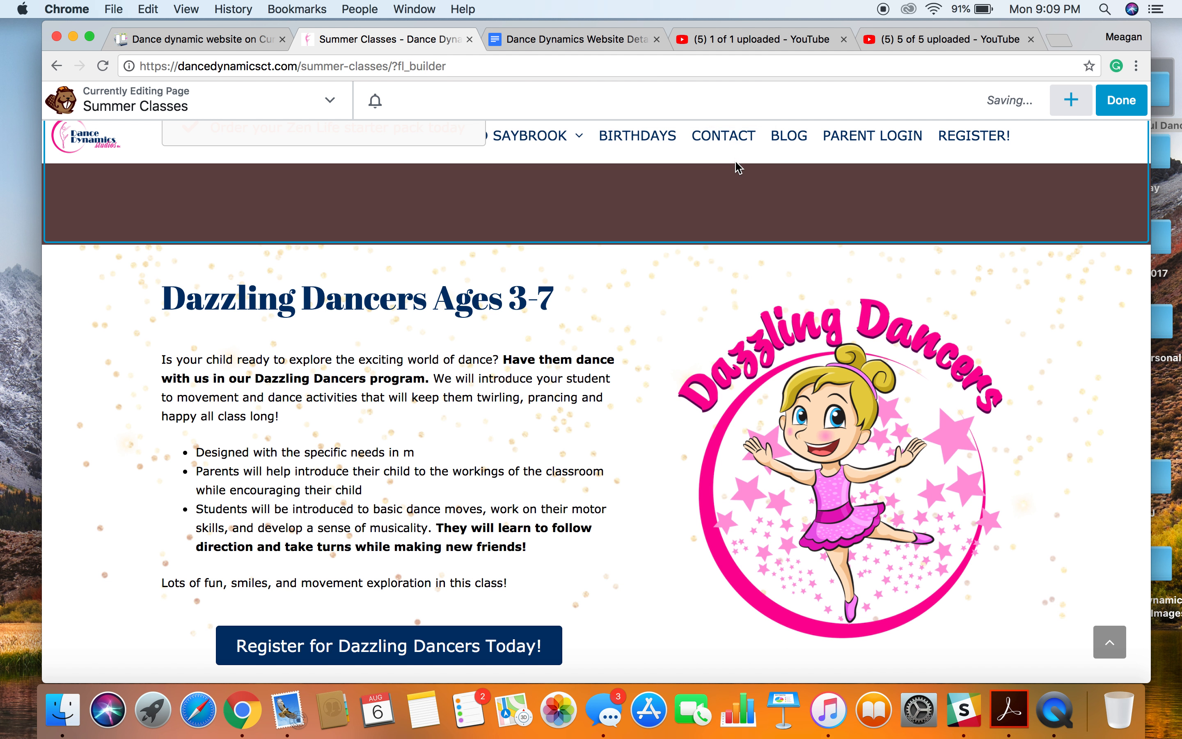
Delete the brown "Zen Life, the course that actually works" row and return to the top of the page.
scroll(514, 443, "up", 5)
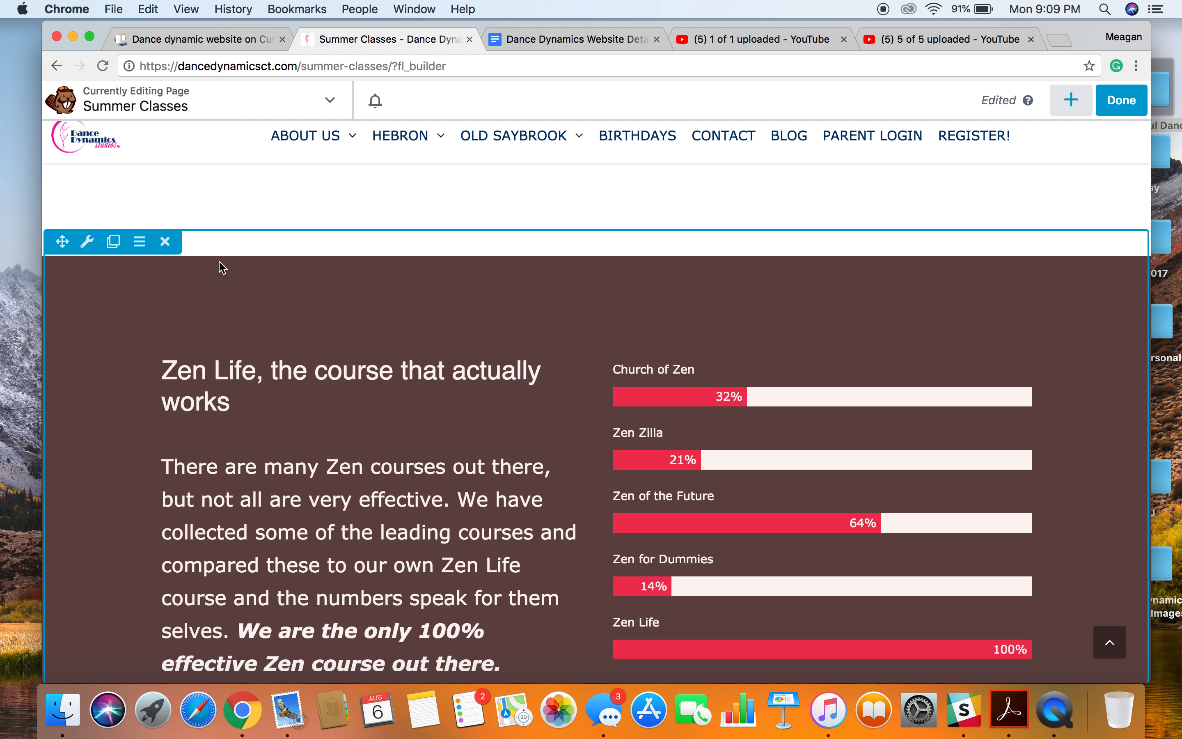
left_click(165, 242)
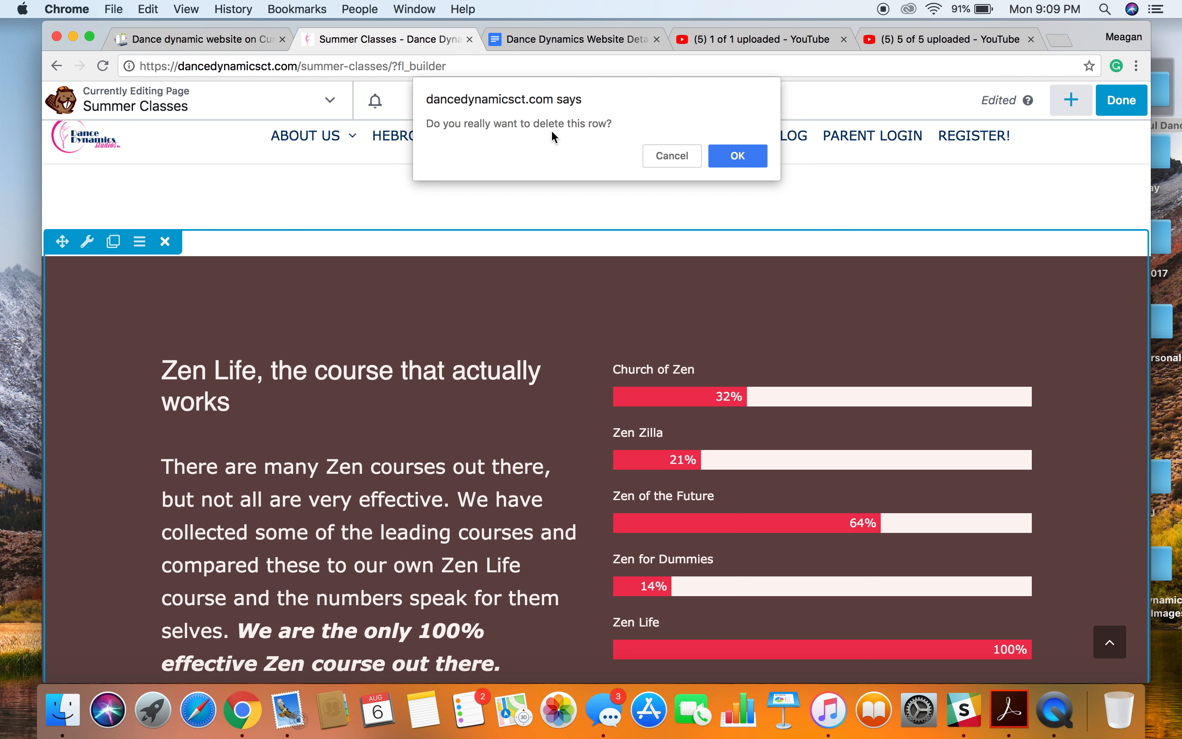
left_click(725, 161)
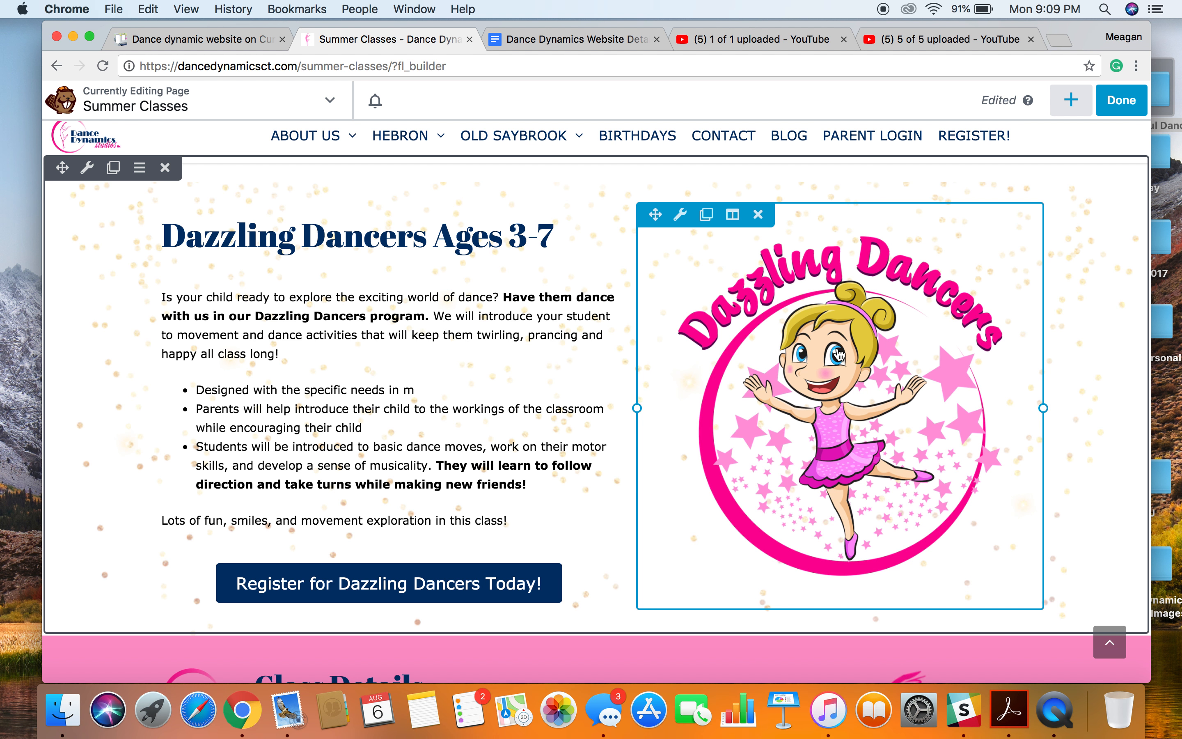
scroll(839, 355, "up", 20)
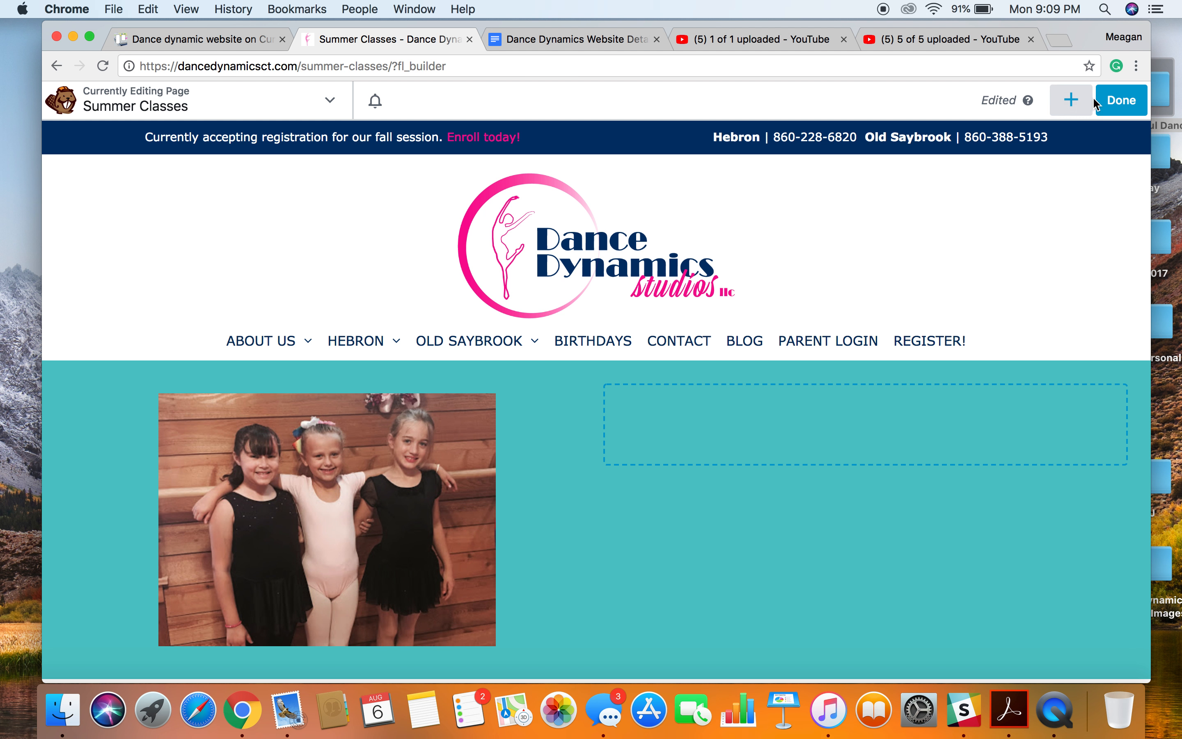
Finish the Beaver Builder editing session, publish the Summer Classes layout and check the live page down to the Class Details section.
left_click(1126, 102)
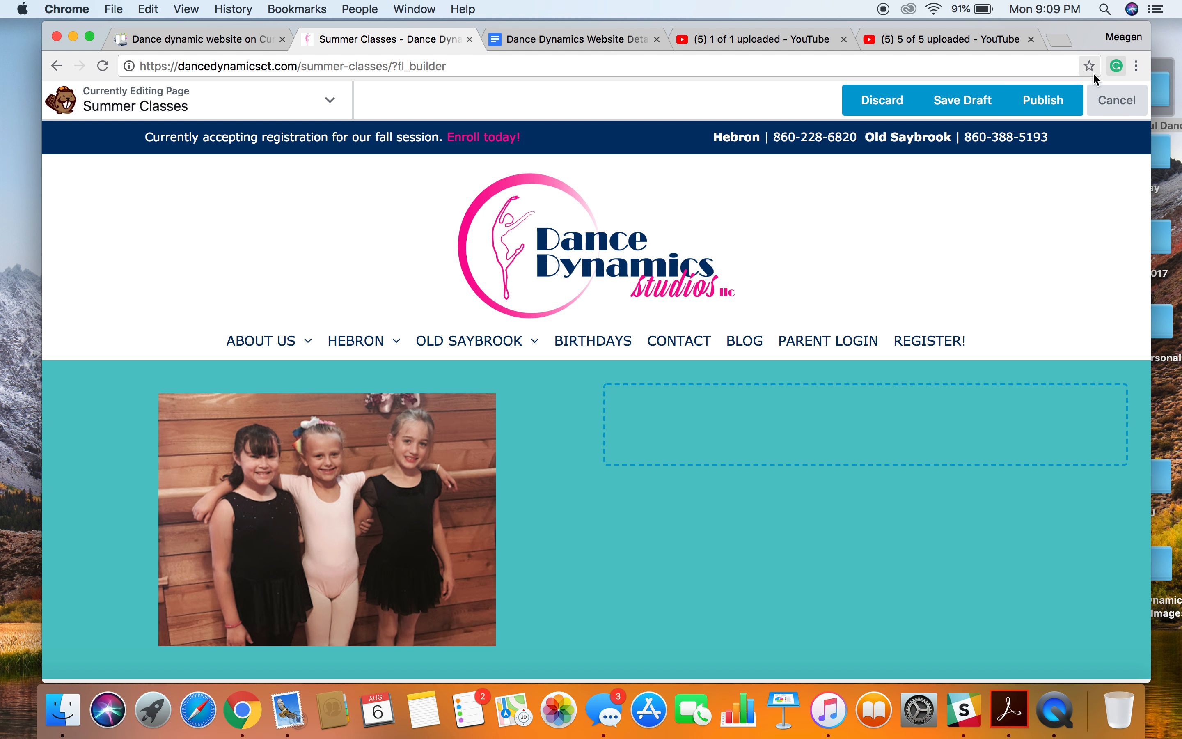
left_click(1053, 102)
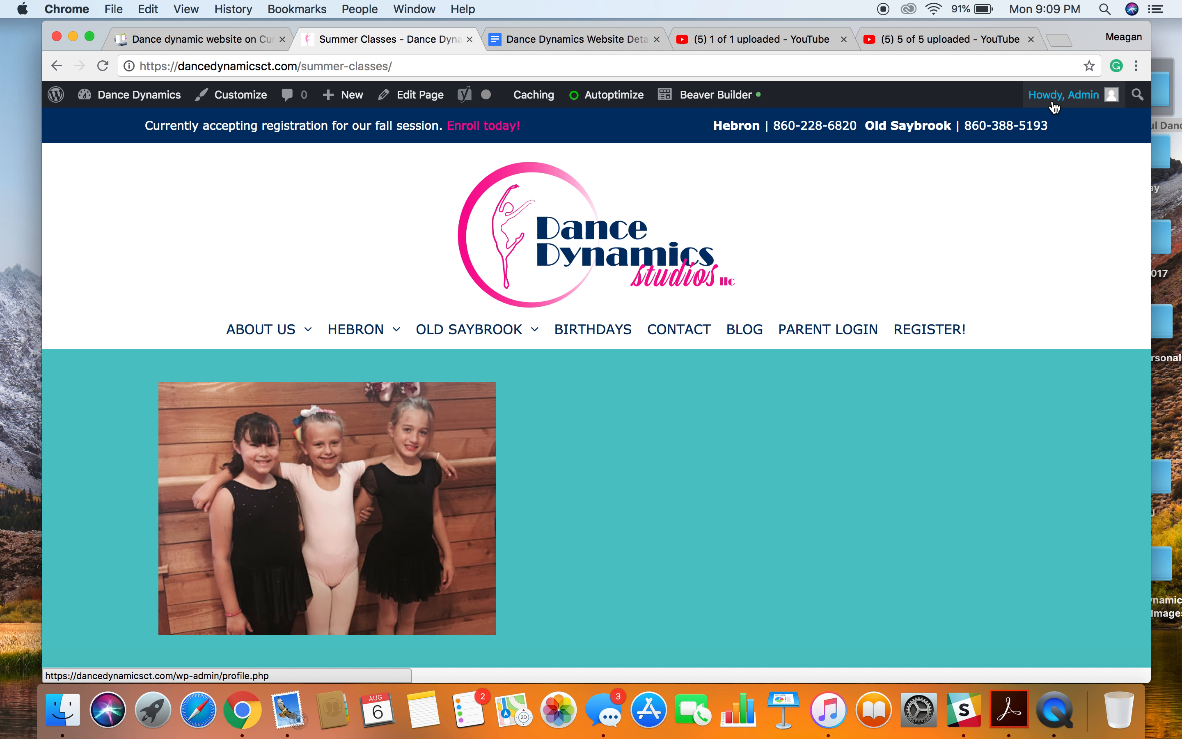
scroll(715, 345, "down", 20)
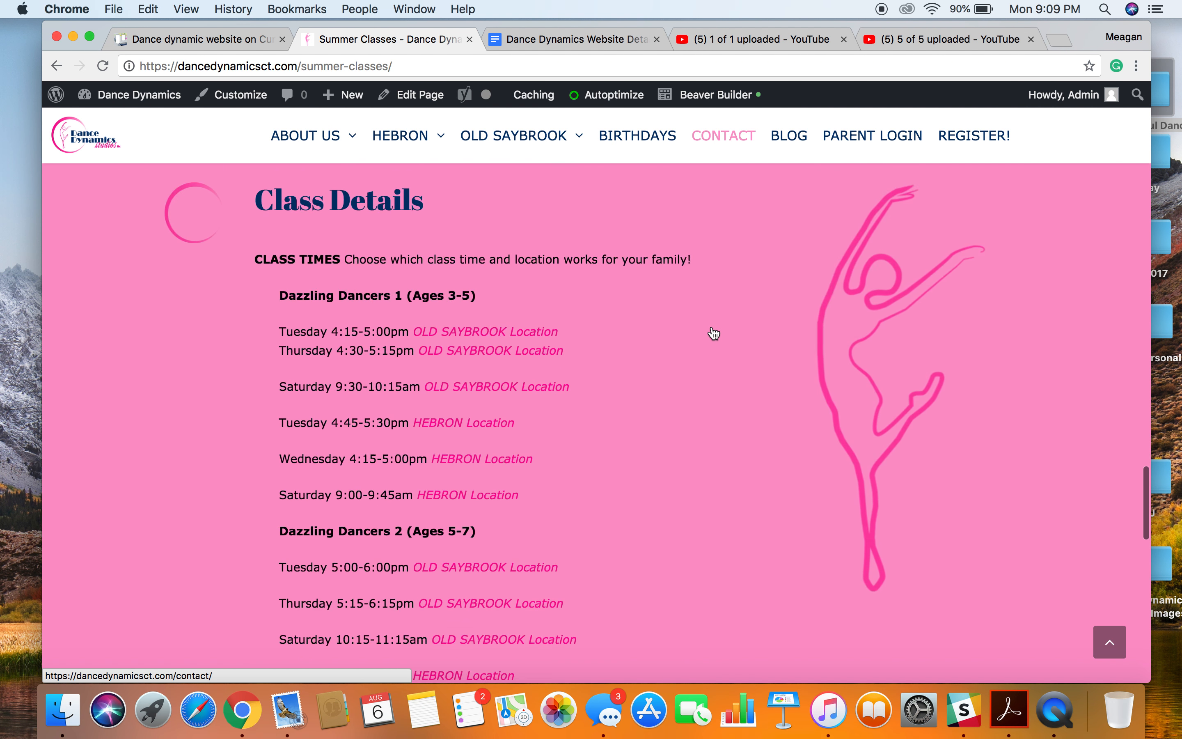
scroll(714, 334, "up", 20)
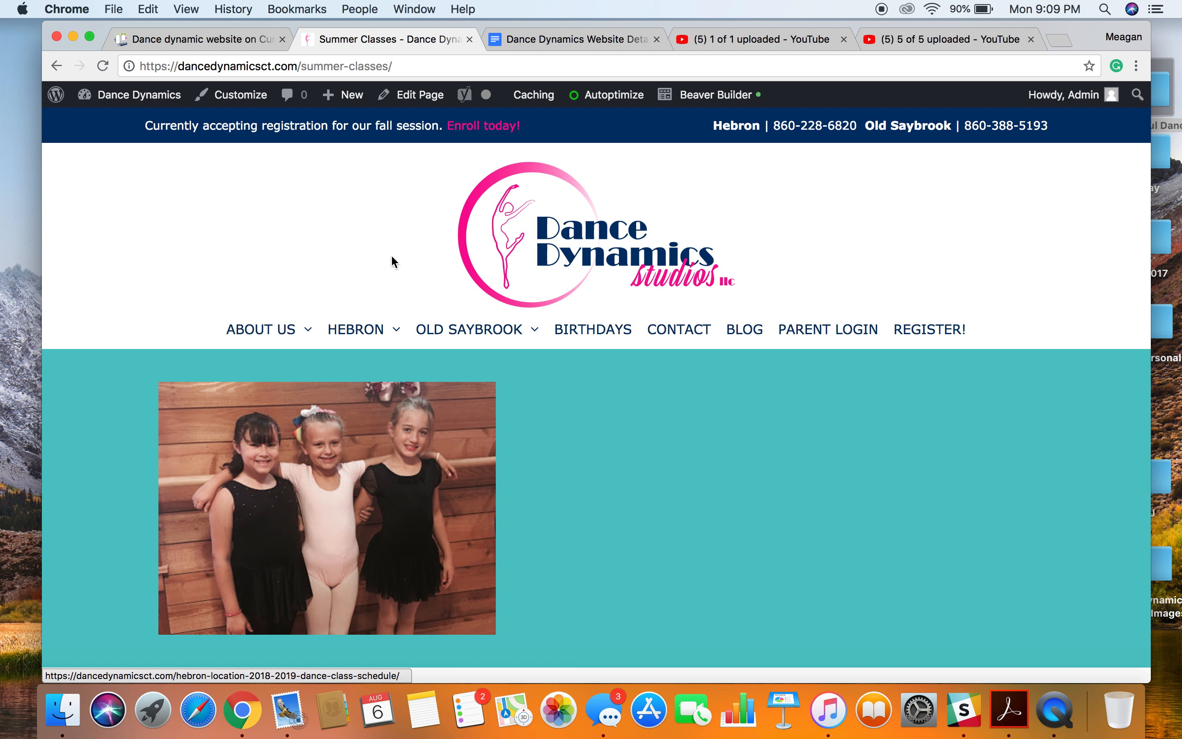
Open the Summer Classes page in the WordPress page editor, review its Yoast SEO snippet preview and focus keyword settings, and update the page.
left_click(414, 98)
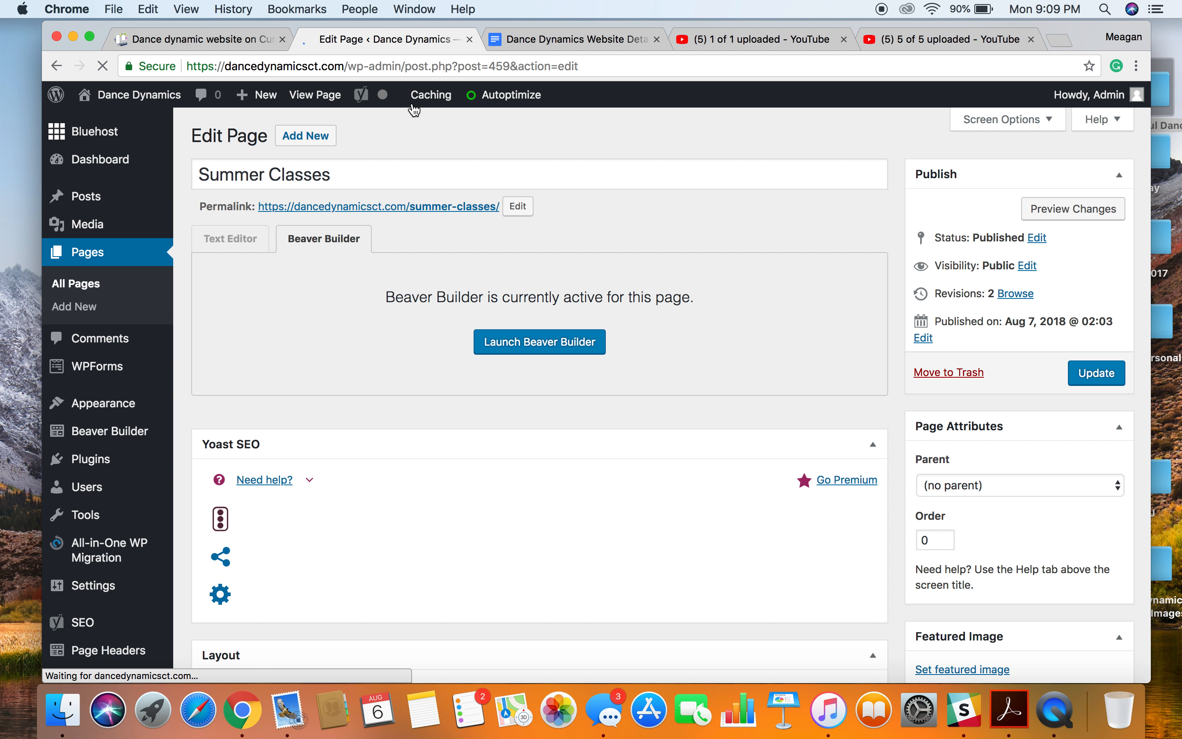
scroll(396, 363, "down", 5)
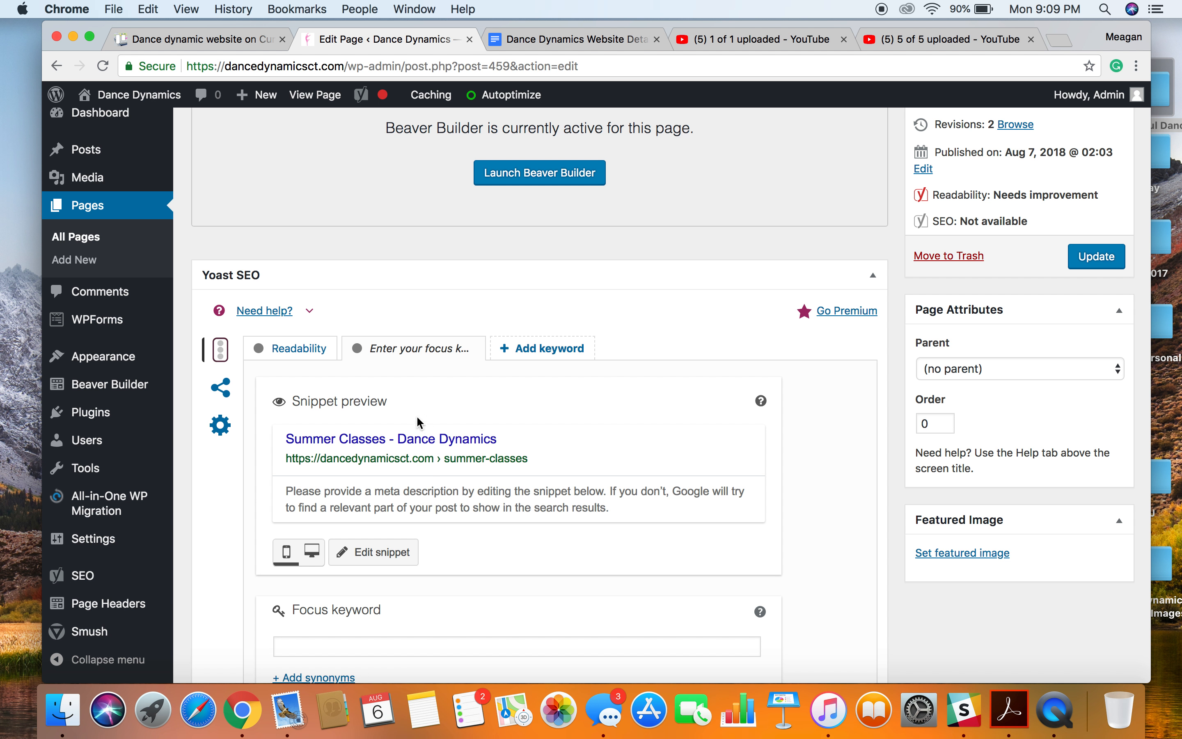
scroll(400, 445, "down", 2)
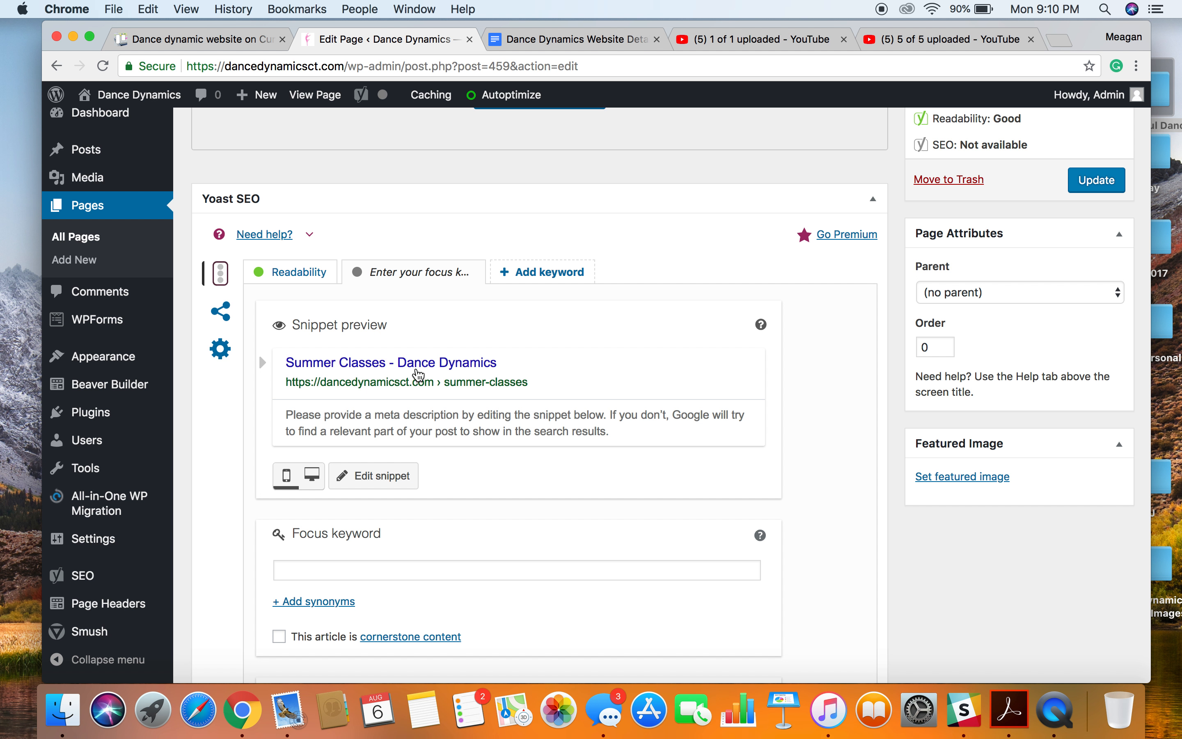
scroll(419, 376, "down", 1)
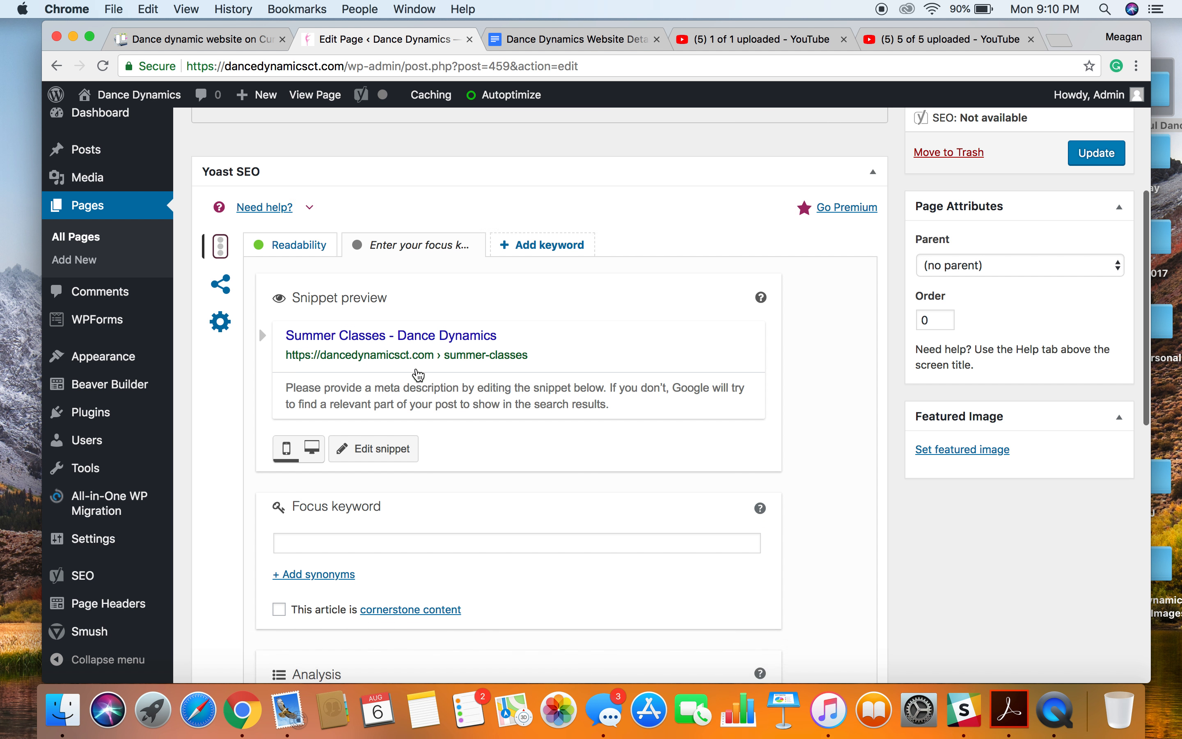
scroll(419, 375, "up", 5)
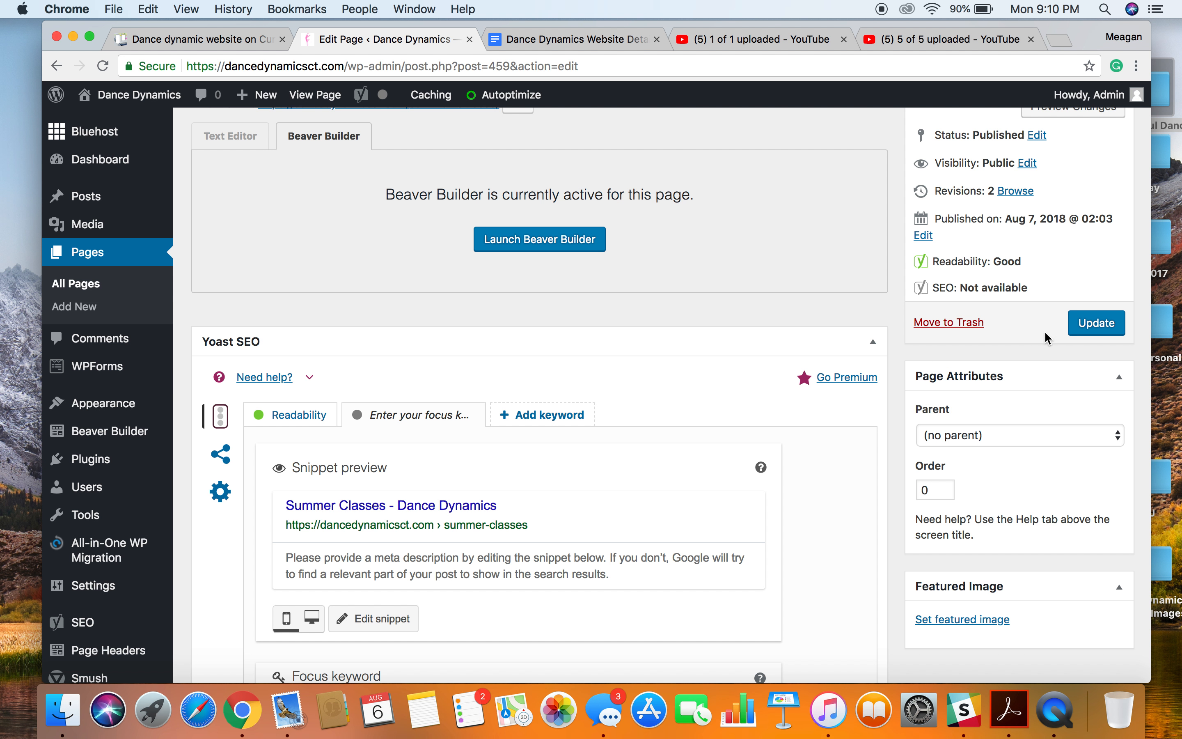
left_click(1091, 329)
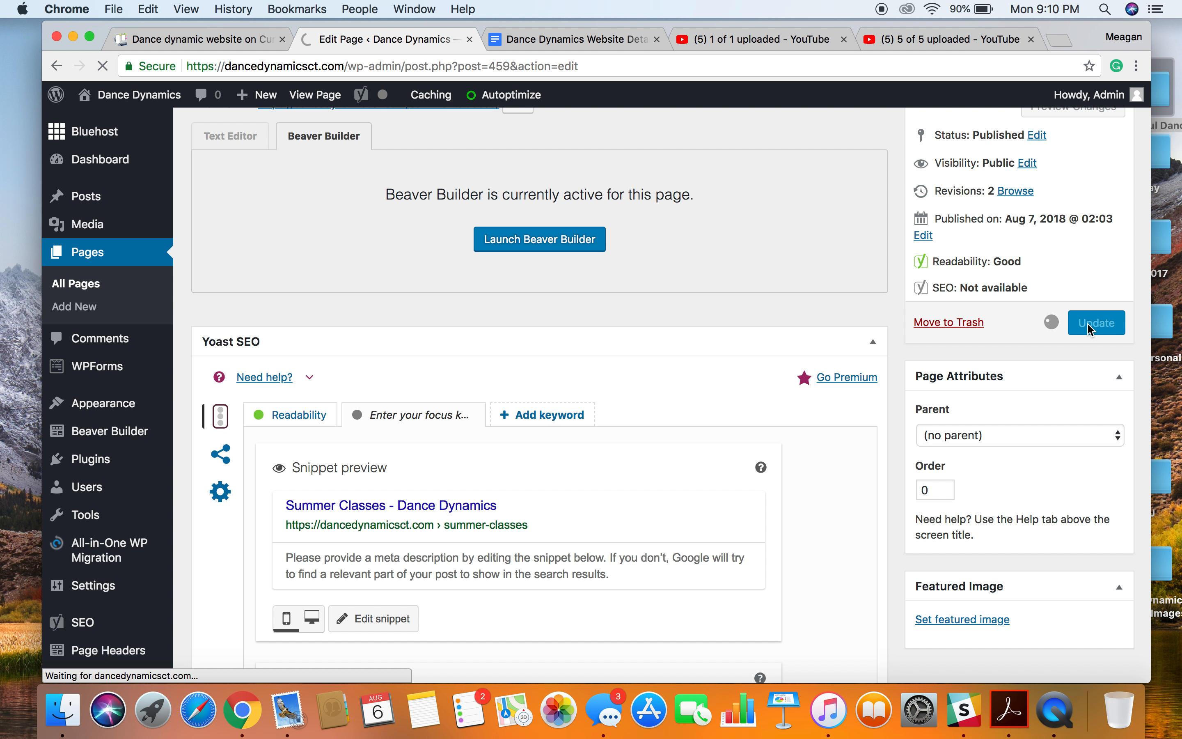